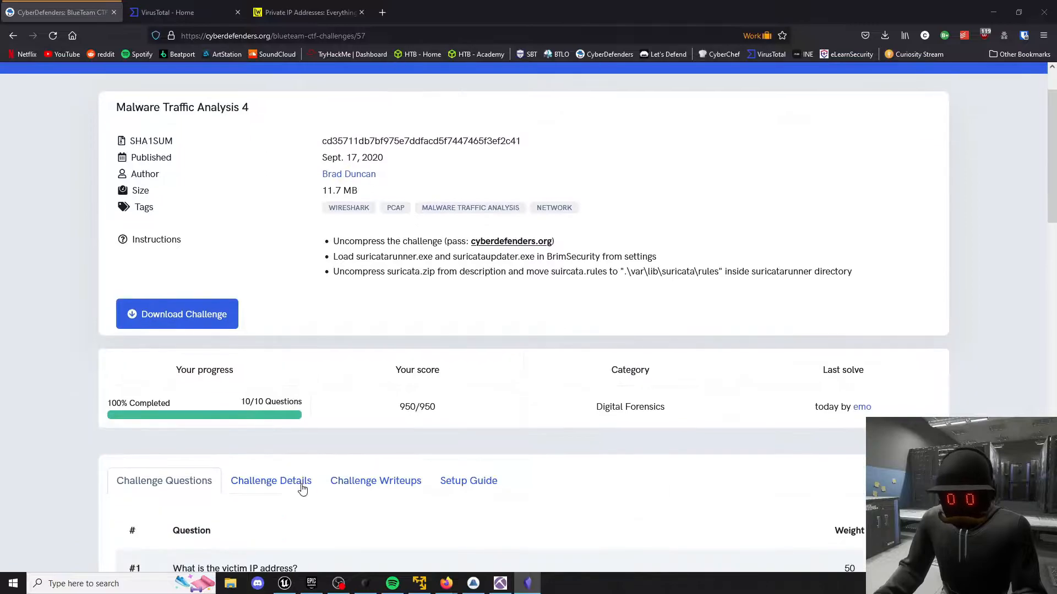
Open the challenge details and read the Tools, The Players and The Story sections.
scroll(113, 361, "down", 5)
scroll(94, 341, "down", 3)
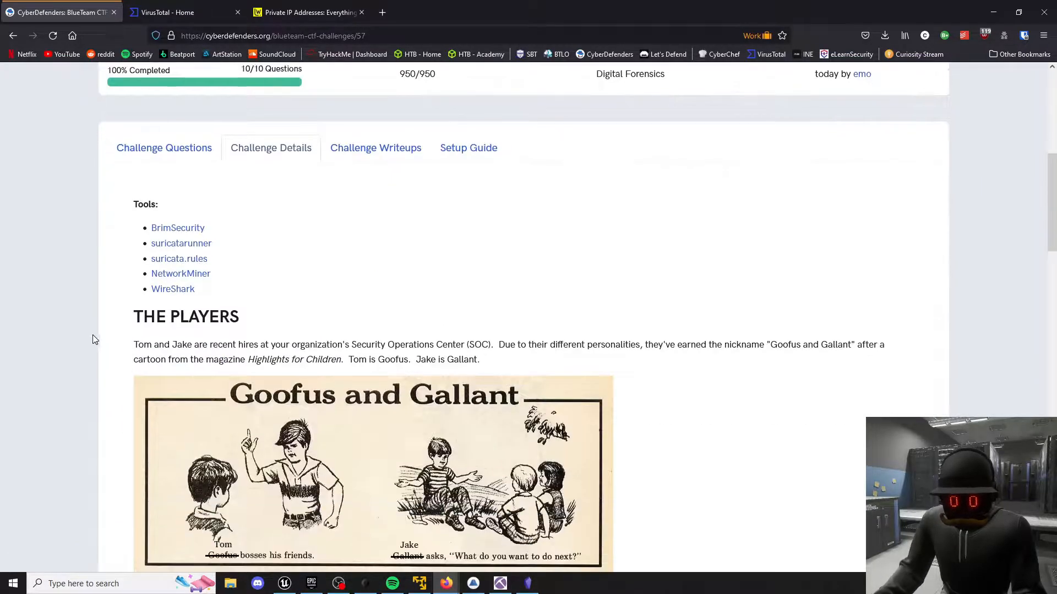
left_click_drag(206, 228, 118, 160)
left_click(118, 171)
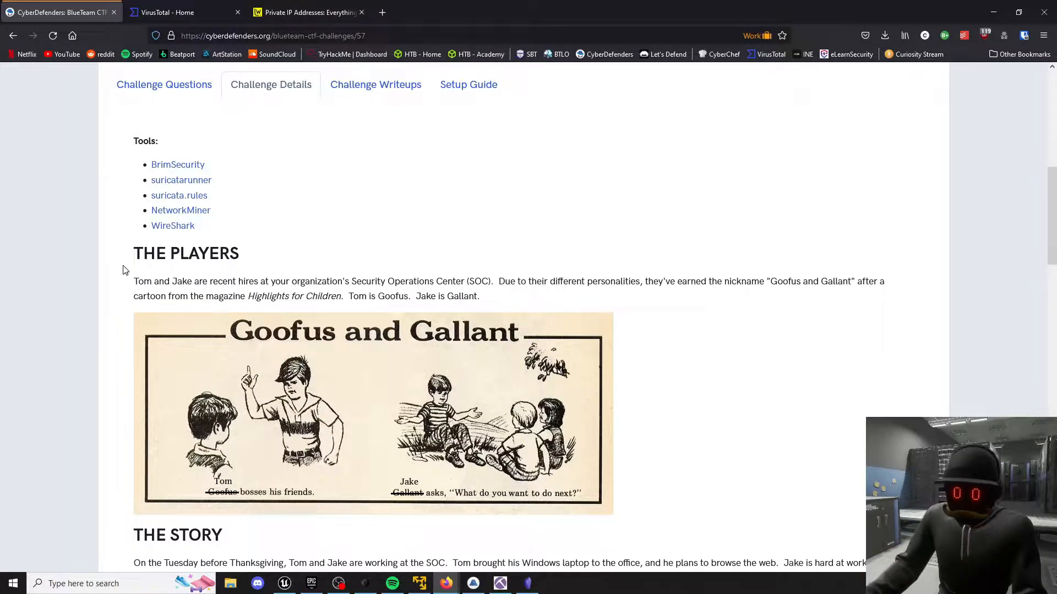
scroll(122, 272, "down", 5)
scroll(123, 270, "down", 1)
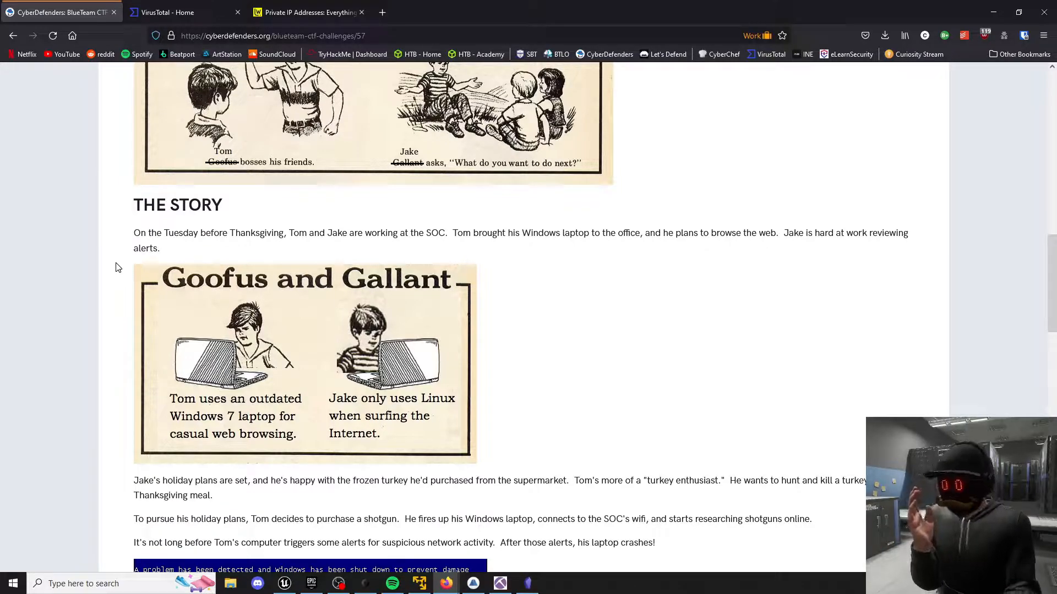
scroll(116, 267, "down", 3)
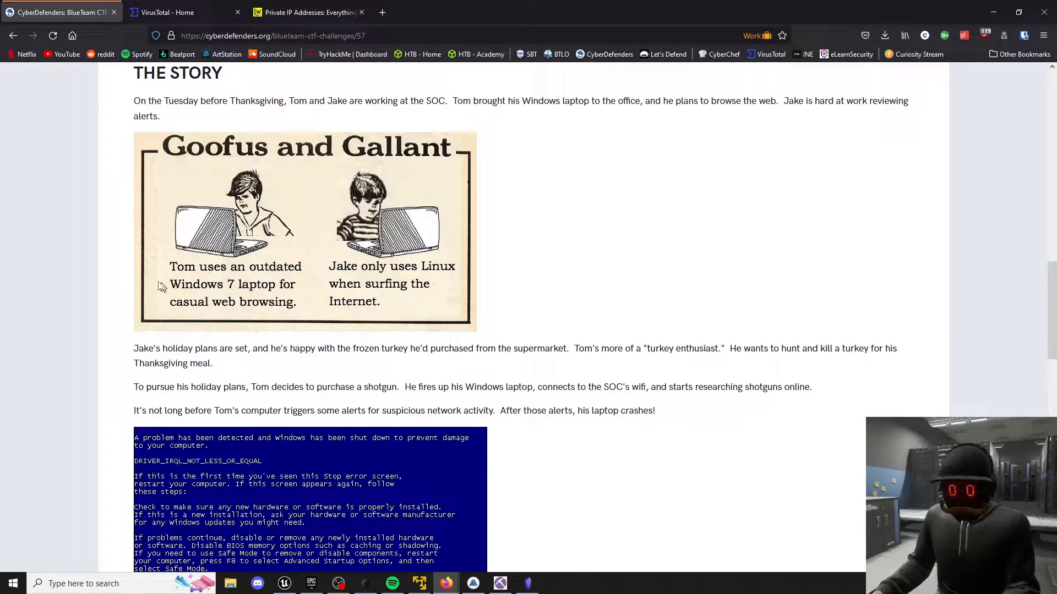
scroll(110, 267, "down", 1)
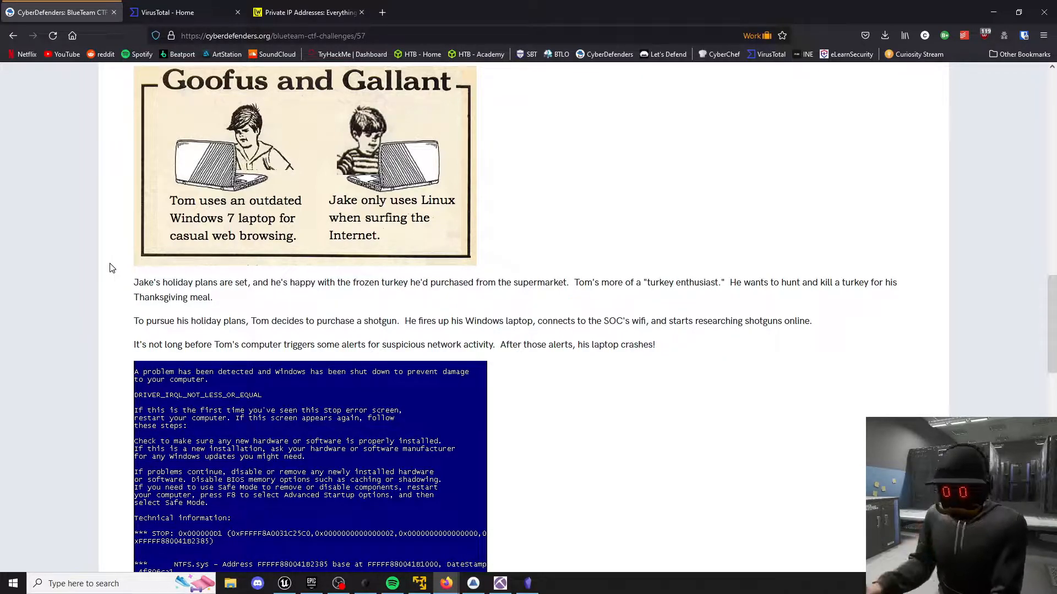
scroll(111, 268, "down", 1)
scroll(112, 268, "down", 4)
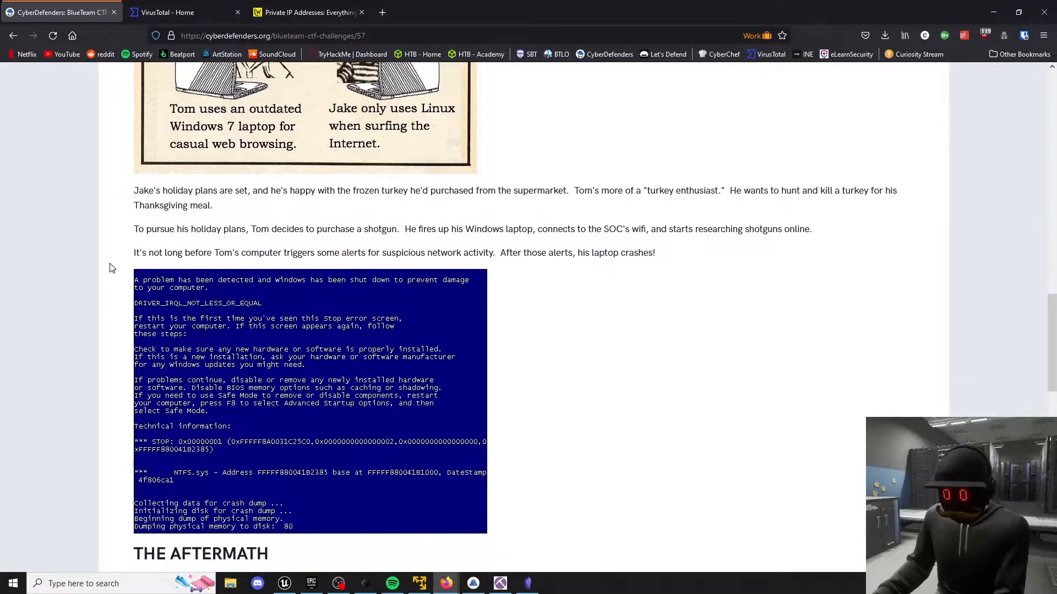
Read The Aftermath section, including the SHA256 hash, the registry entry, and the Snort and Suricata alert screenshots.
scroll(112, 268, "down", 3)
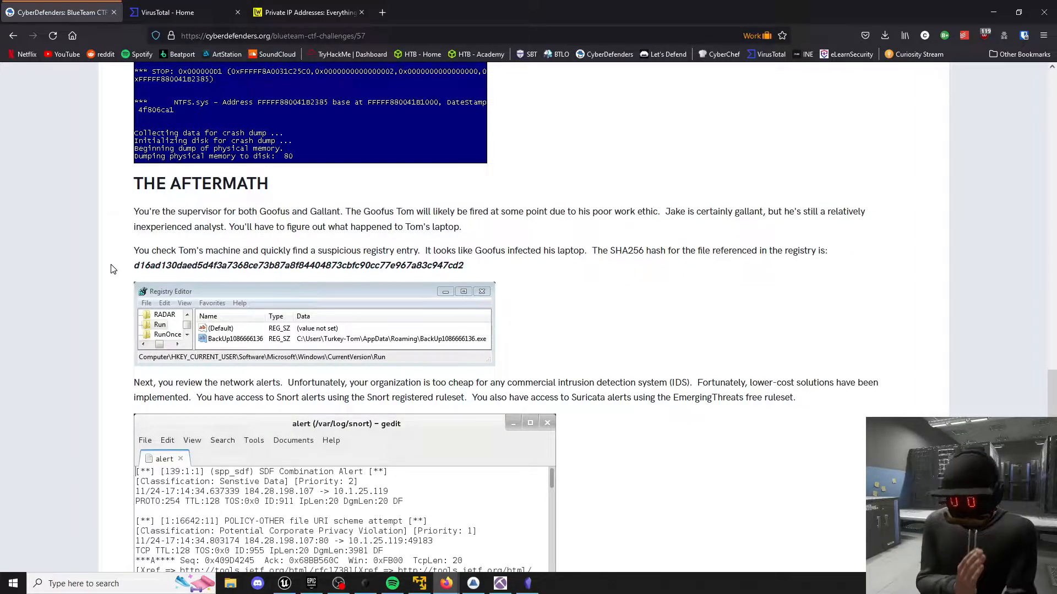
double_click(166, 265)
left_click(116, 275)
scroll(111, 275, "down", 3)
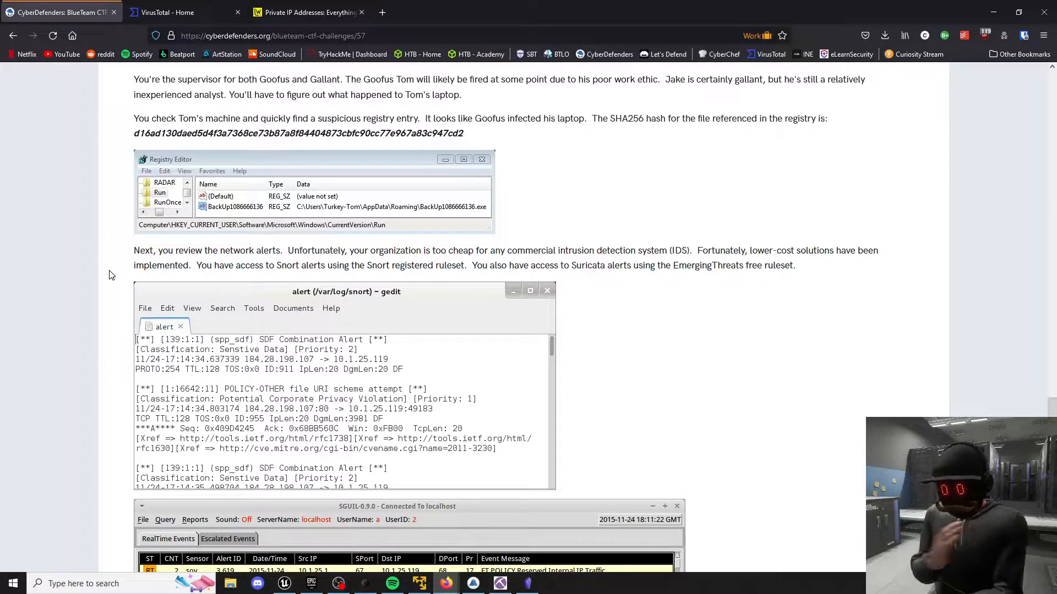
scroll(109, 275, "down", 5)
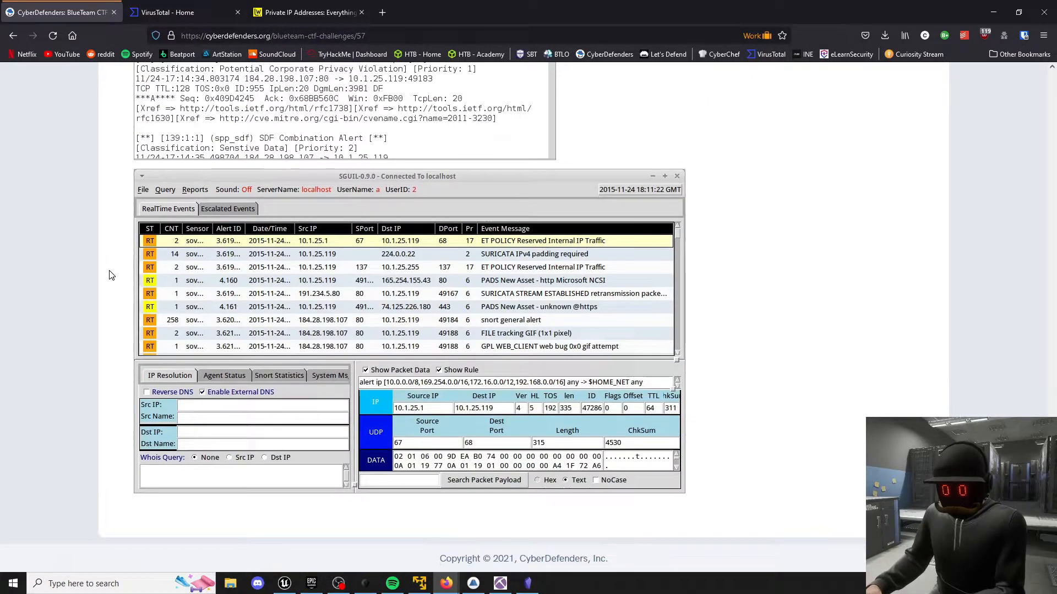
Return to the challenge questions and view the first ones, on the victim's IP address and hostname.
scroll(110, 275, "up", 20)
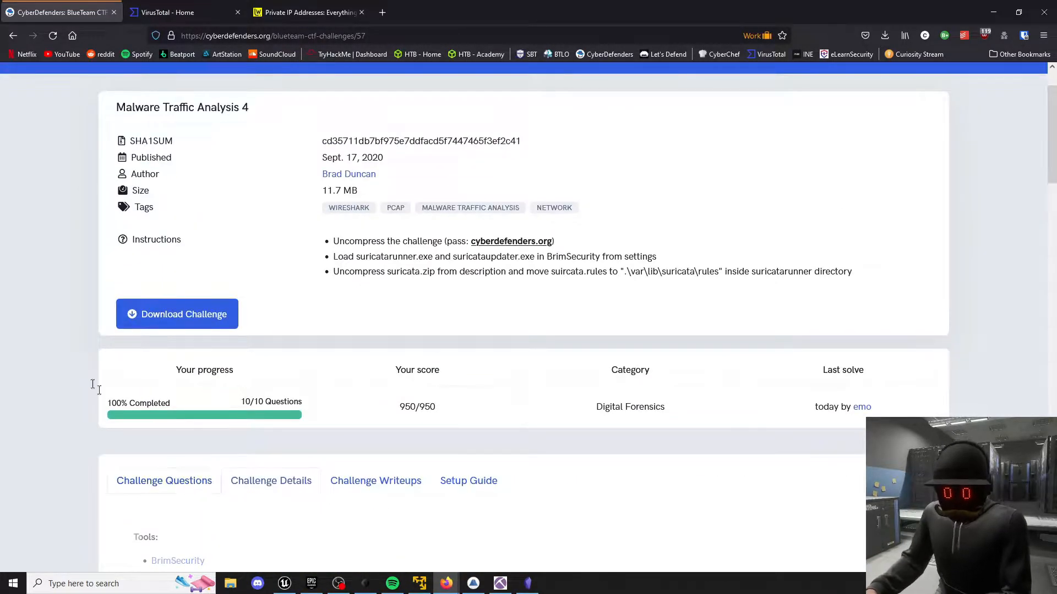
left_click(174, 468)
scroll(70, 391, "down", 5)
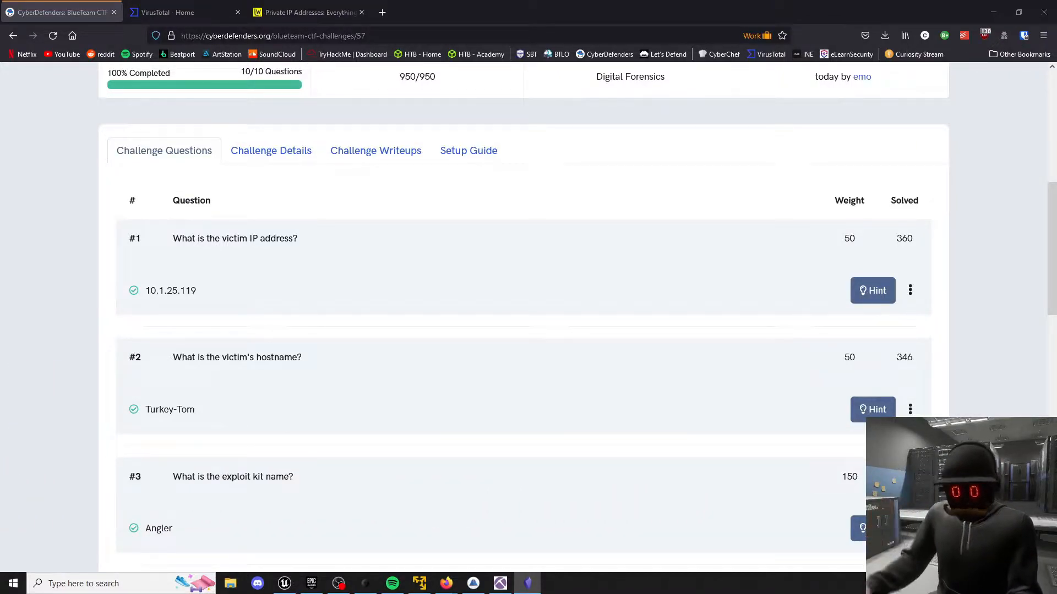
Switch to Brim, filter malware-traffic-analysis-4.pcap with _path=="dhcp", and select the 16:18:42.133 record.
left_click(475, 582)
left_click(388, 86)
type("_path==\"dhcp\"")
key("Return")
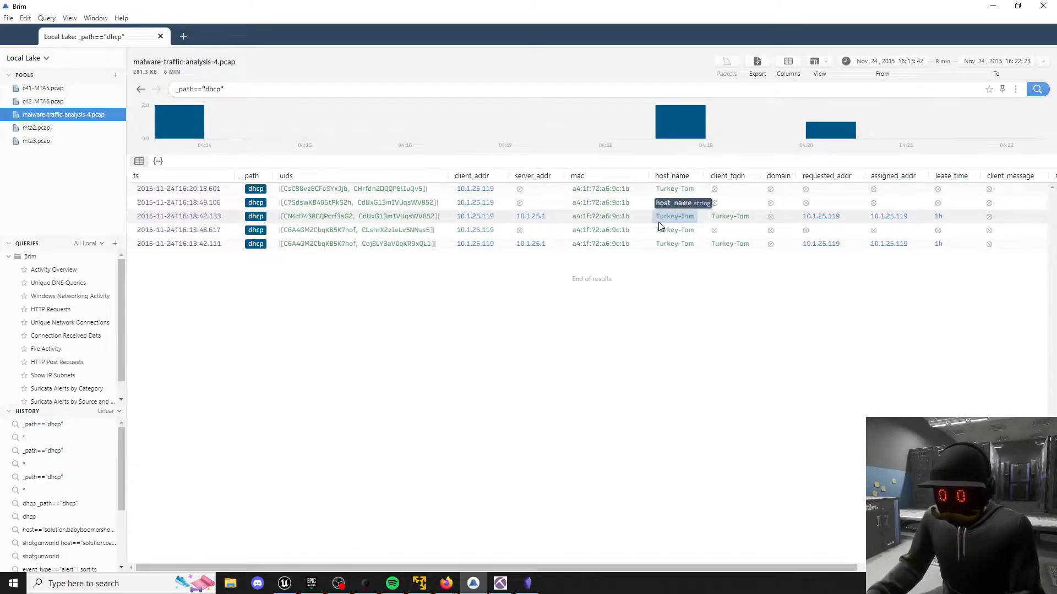
left_click(471, 217)
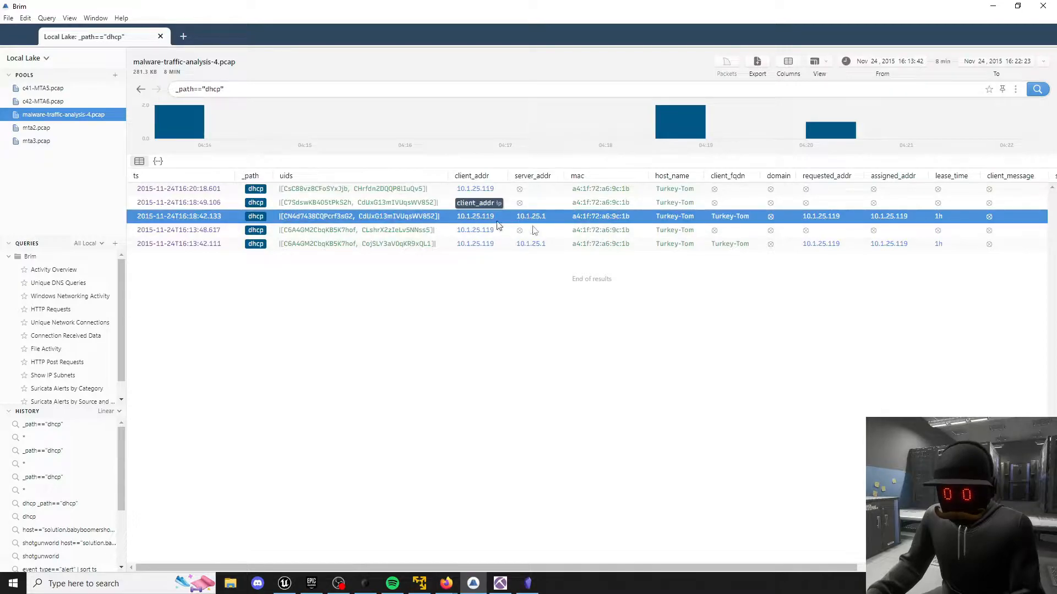
Switch to the Lifewire article in Firefox and check the private IP range starting at 10.0.0.0.
left_click(993, 6)
left_click(308, 12)
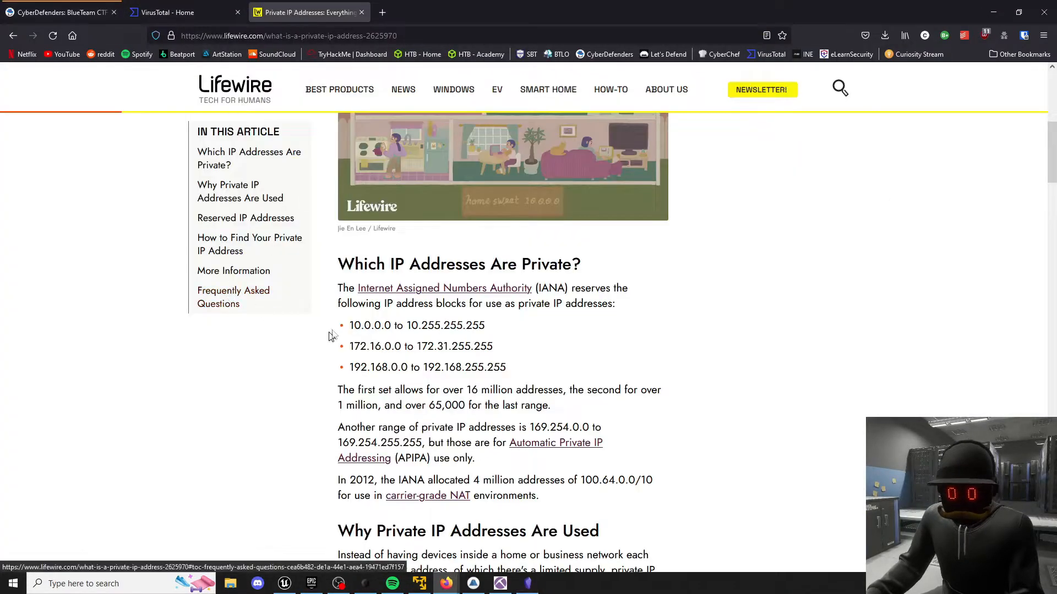
left_click_drag(349, 325, 394, 327)
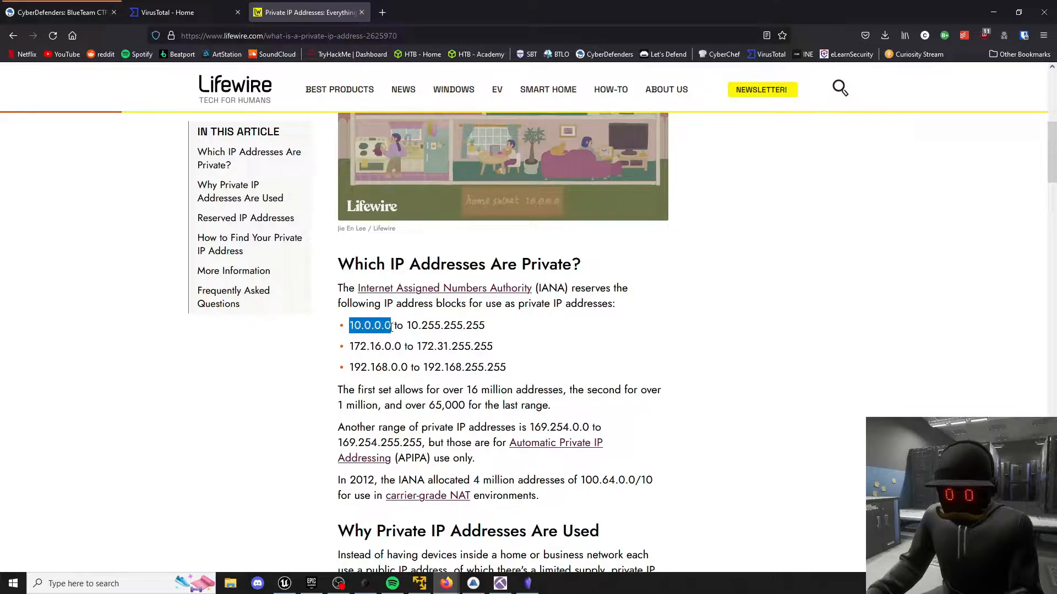
left_click(394, 327)
Go back to the CyberDefenders challenge questions, check the victim IP answer, and view question #3 on the exploit kit name.
left_click(48, 5)
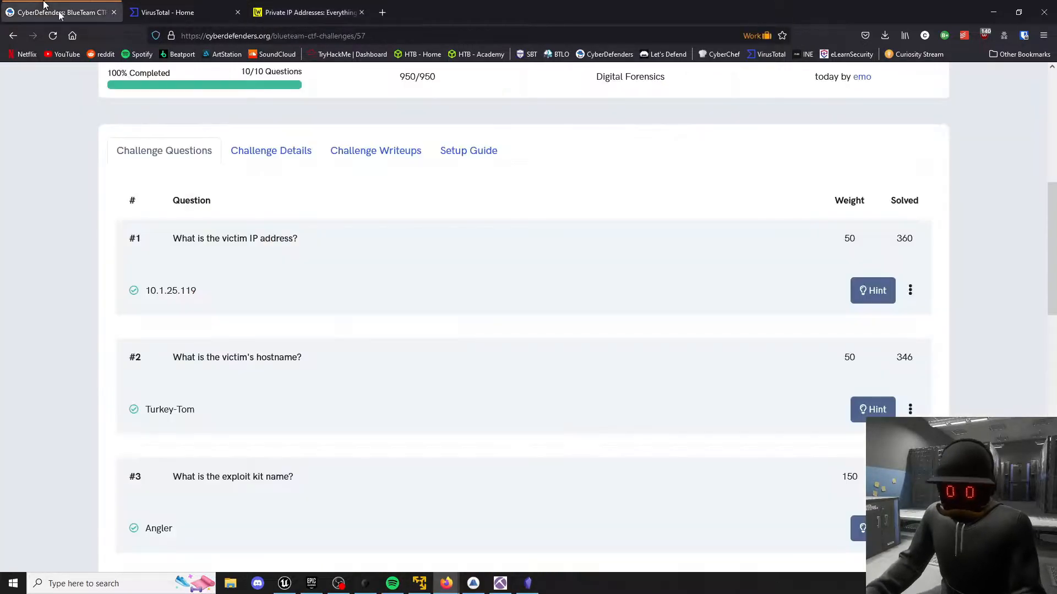
left_click_drag(197, 292, 146, 292)
left_click(156, 293)
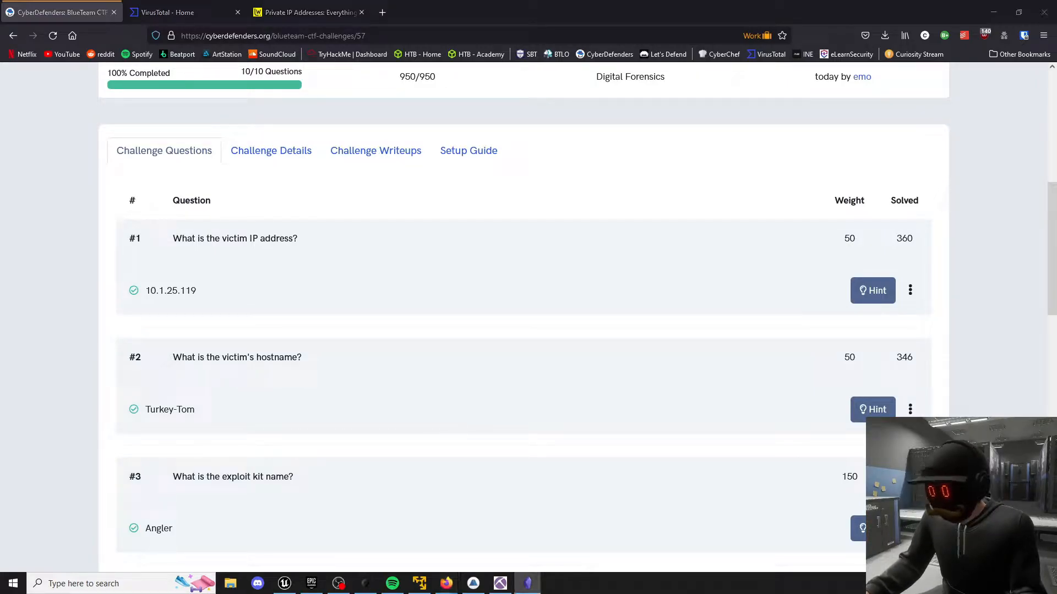
scroll(738, 285, "down", 3)
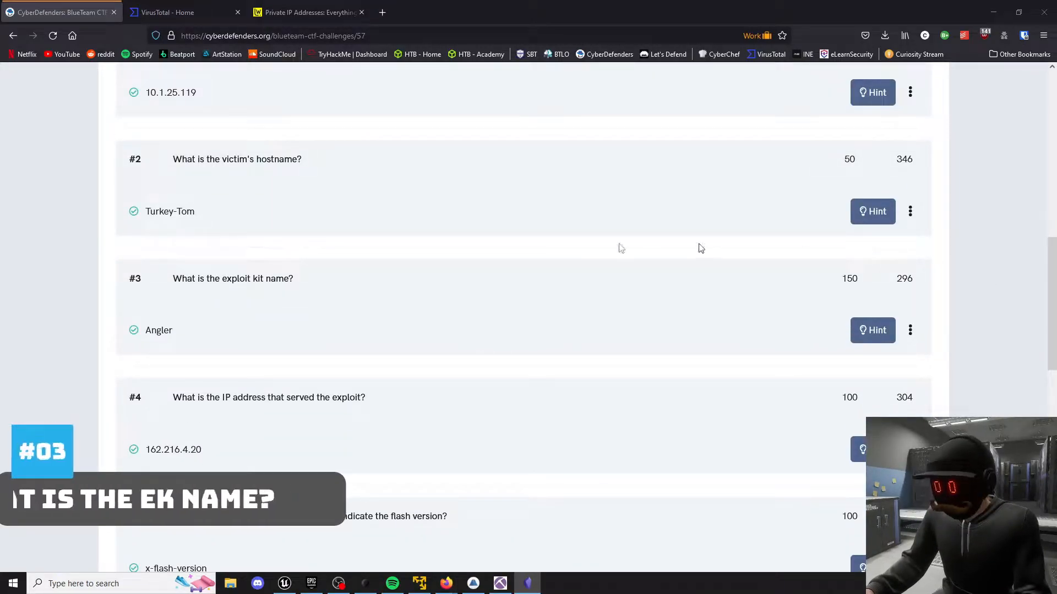
left_click(289, 286)
scroll(289, 290, "down", 1)
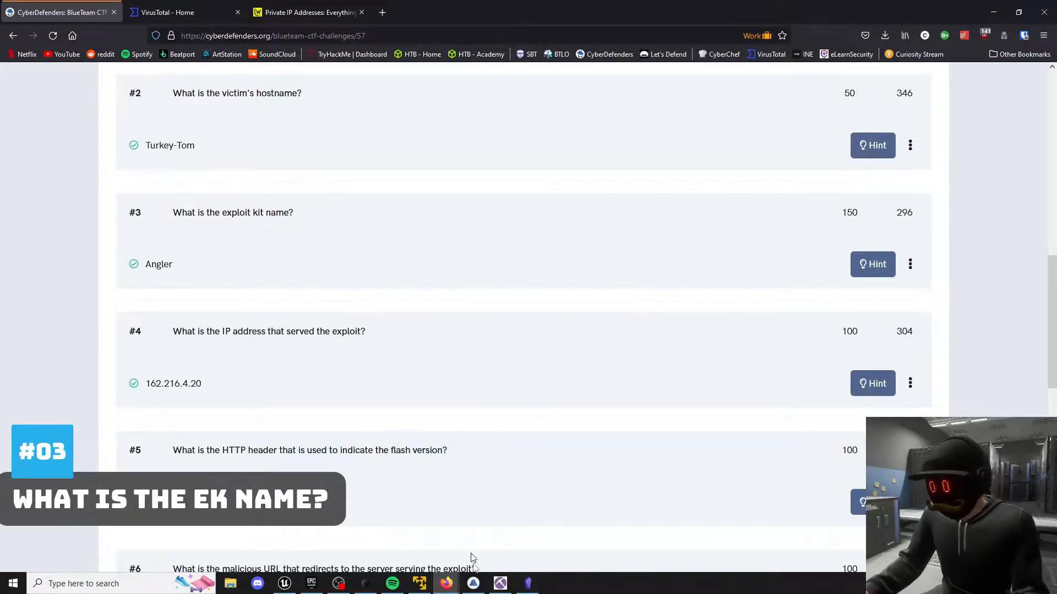
In Brim, replace the query with event_type=="alert" and select the ET MALWARE Possible Bedep Connectivity Check alert.
left_click(473, 584)
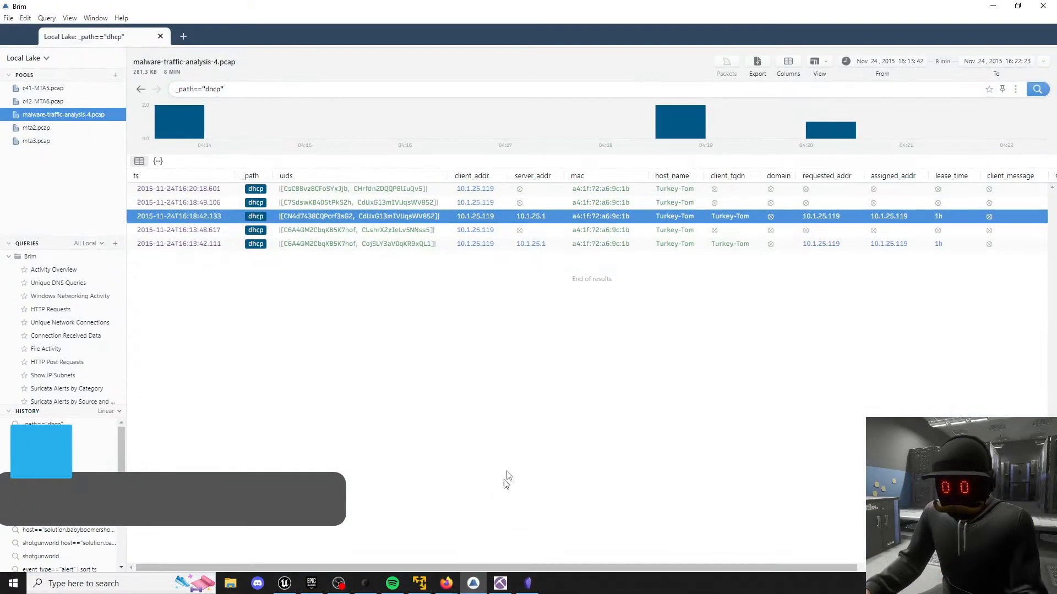
triple_click(329, 92)
key("BackSpace")
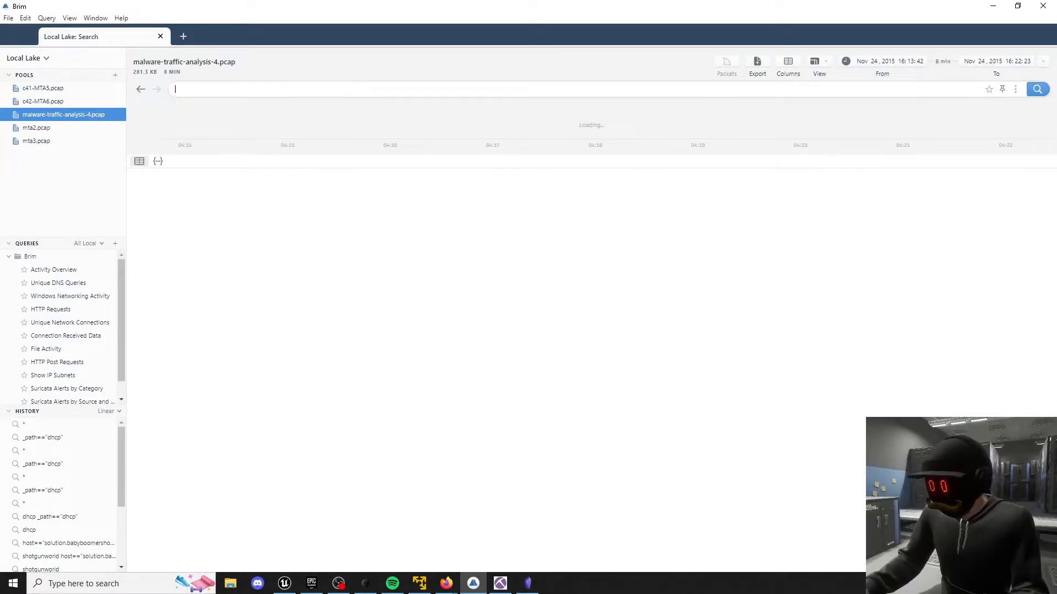
left_click(616, 90)
type("event_type==\"alert\"")
key("Return")
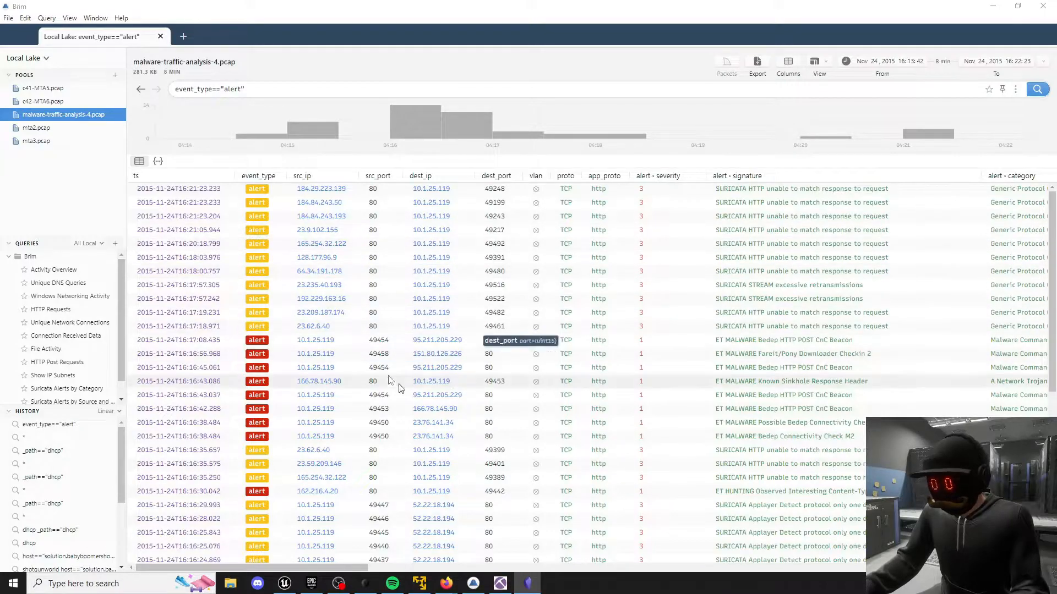
scroll(392, 367, "down", 2)
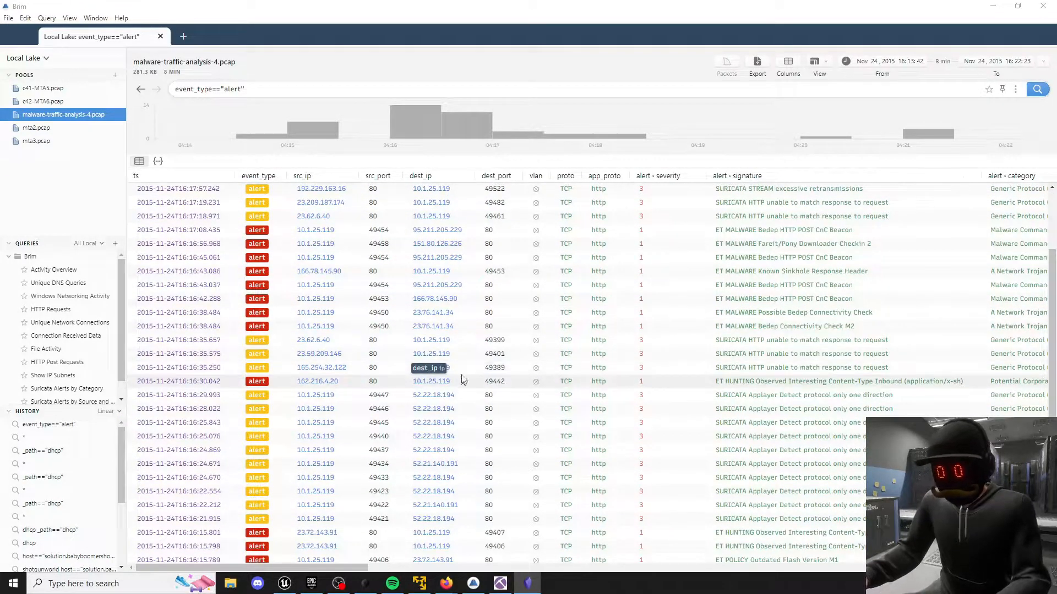
left_click(796, 312)
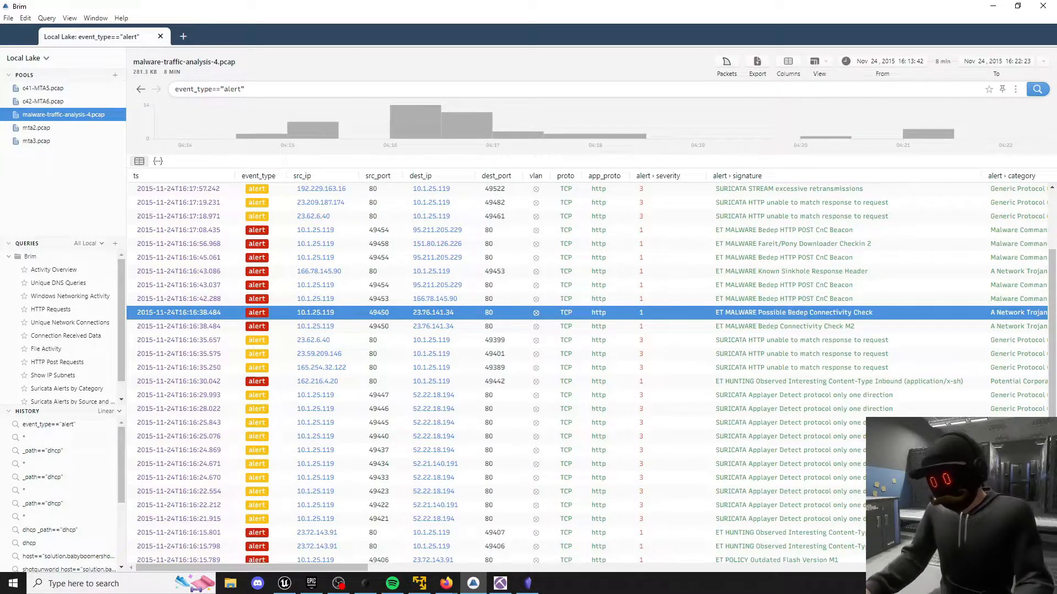
Search the web for "Bedep network trojan" in a new Firefox tab and close the Lifewire article.
key("alt+Tab")
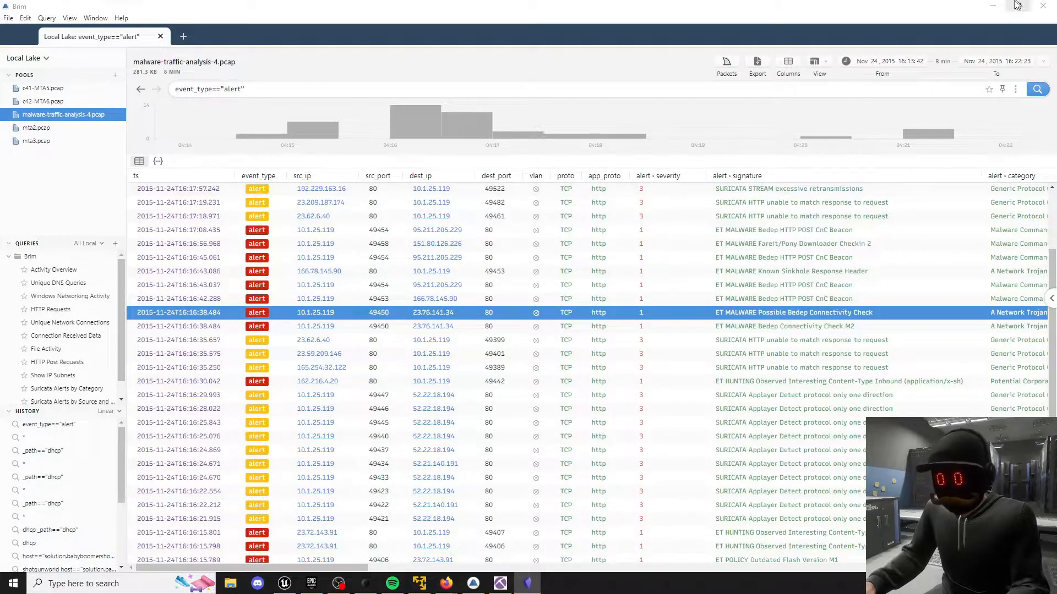
key("alt+Tab")
left_click(386, 11)
type("Bedep network trojan")
key("Return")
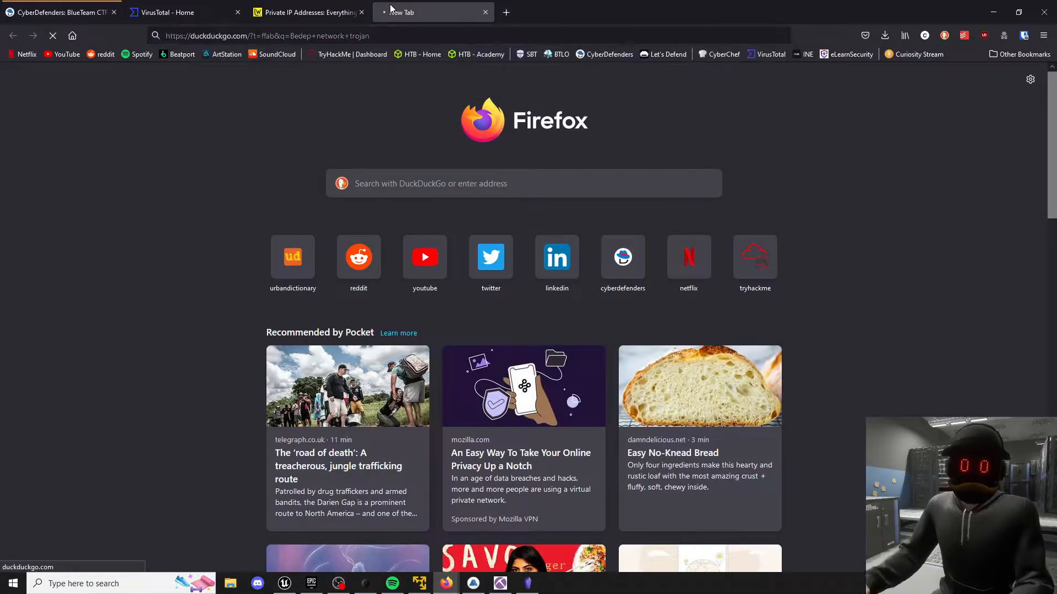
left_click(356, 12)
left_click(362, 12)
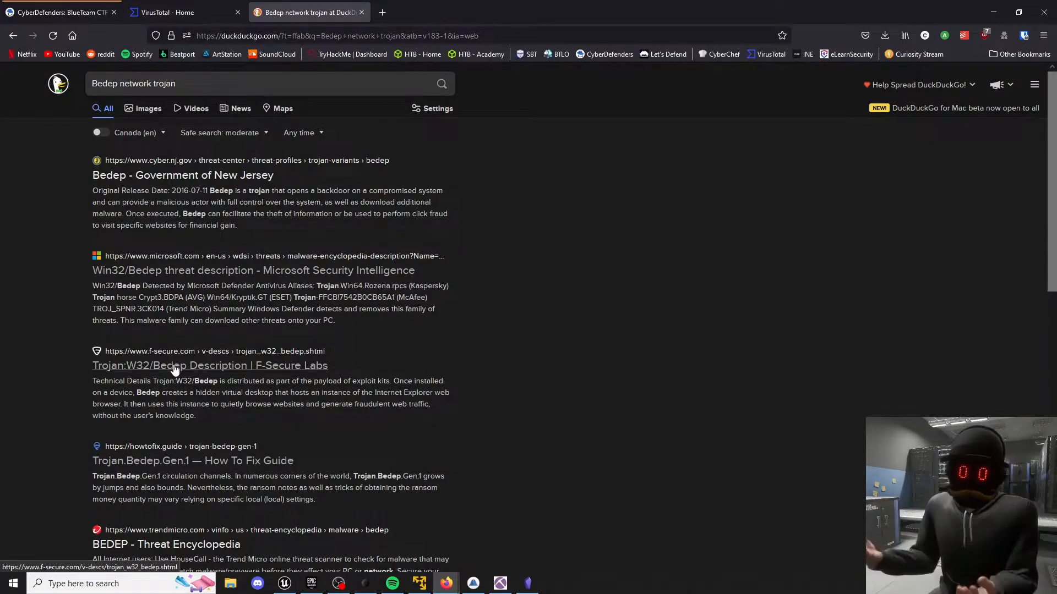
Open the F-Secure Labs description of Trojan:W32/Bedep and read its technical details.
left_click(175, 365)
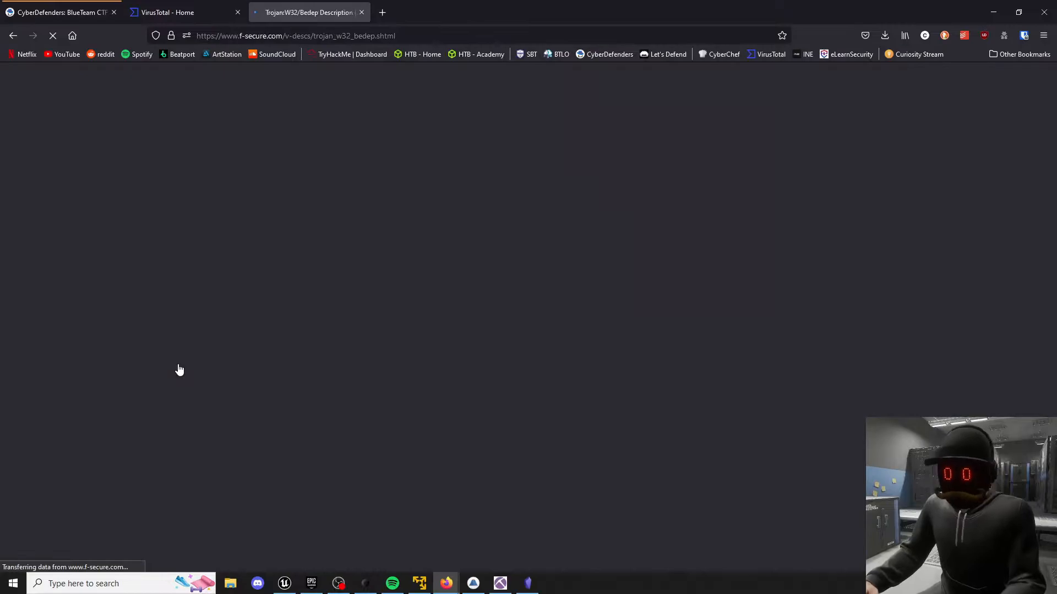
scroll(924, 257, "down", 5)
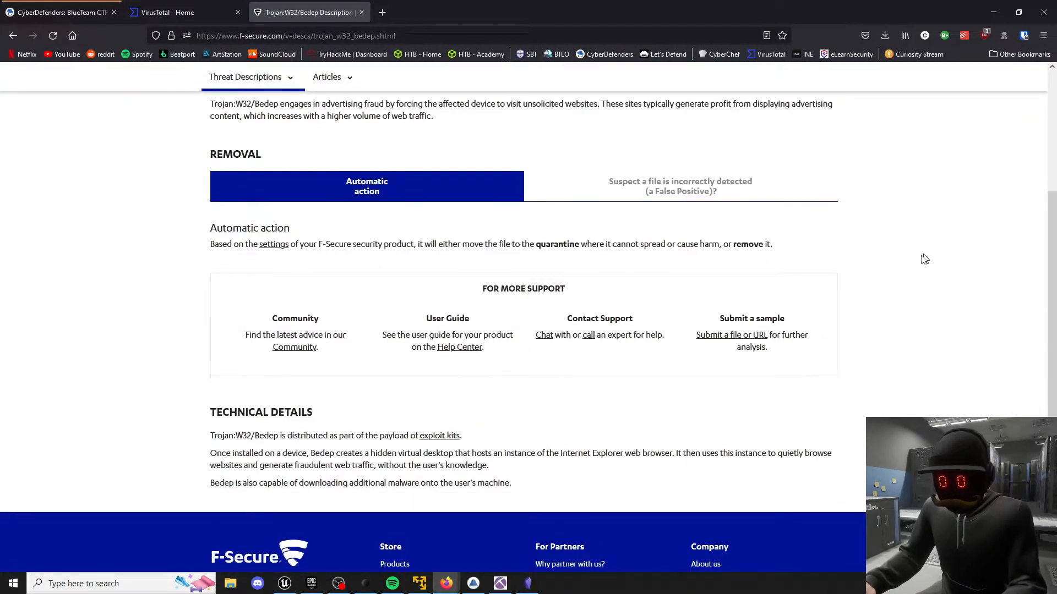
scroll(288, 274, "up", 3)
scroll(288, 275, "down", 3)
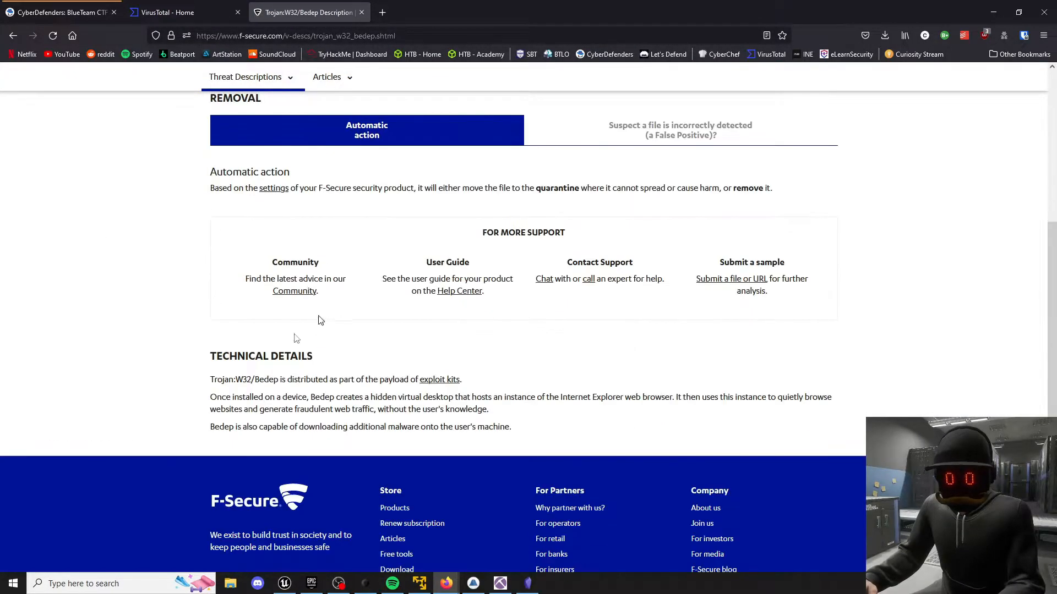
Follow the exploit kits link and examine the kit names AnglerEK, Fiesta, Styx and SweetOrange in the More section.
left_click(438, 380)
scroll(381, 377, "down", 8)
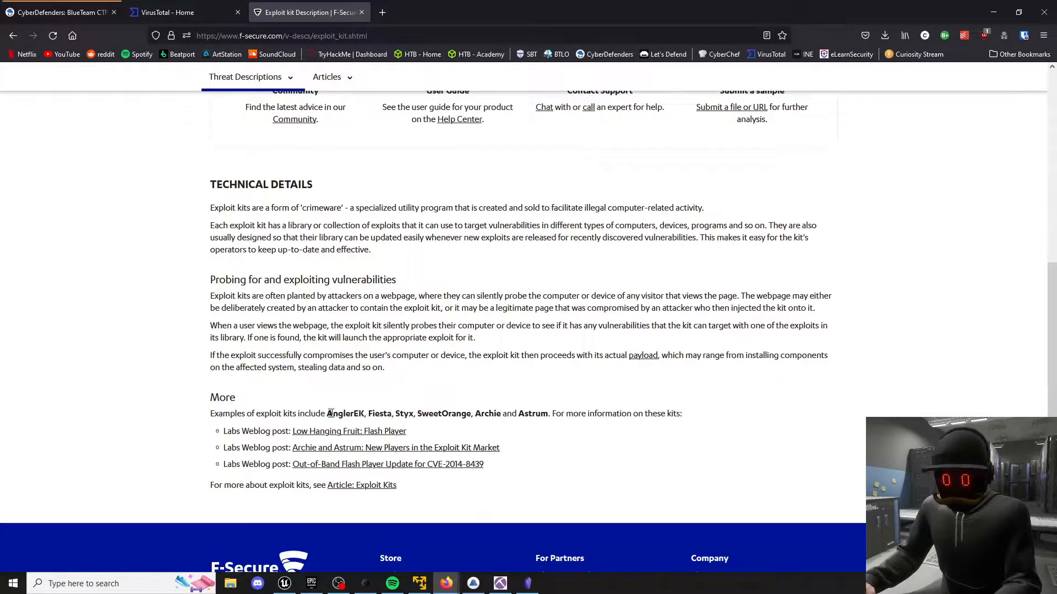
left_click_drag(326, 415, 356, 415)
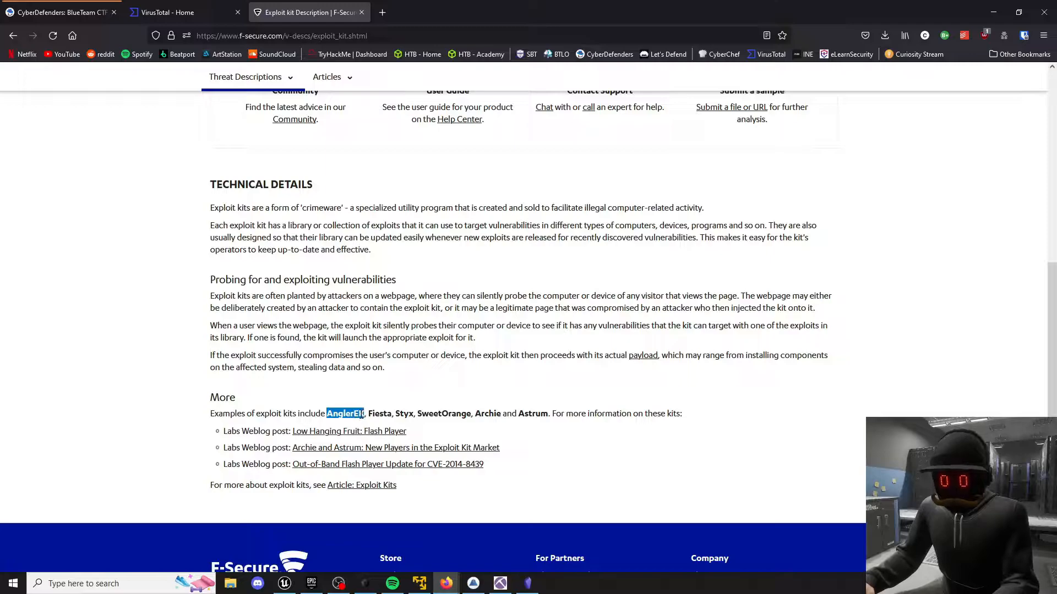
double_click(380, 414)
double_click(403, 414)
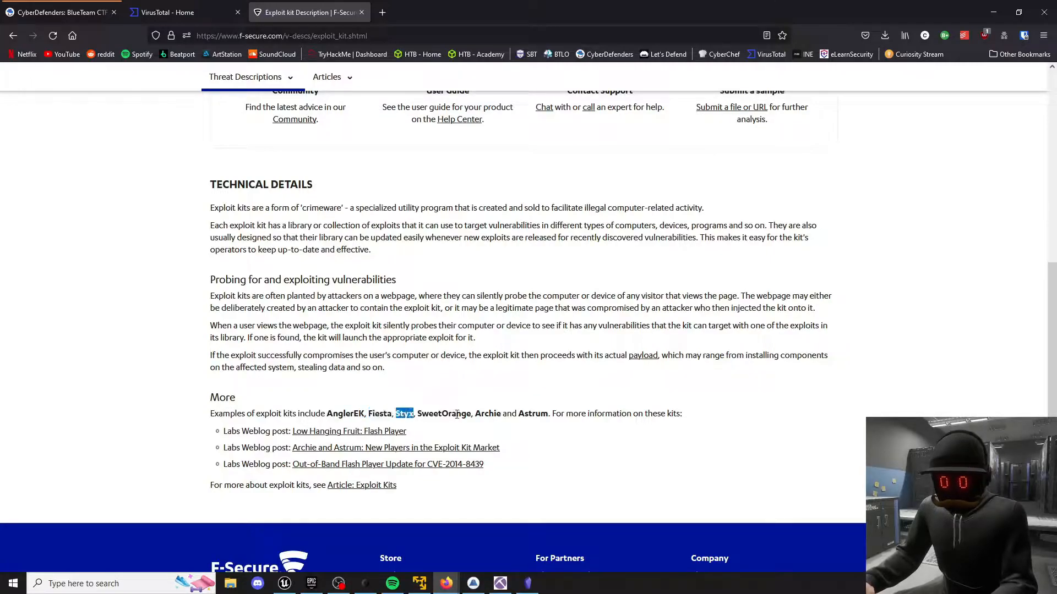
double_click(455, 414)
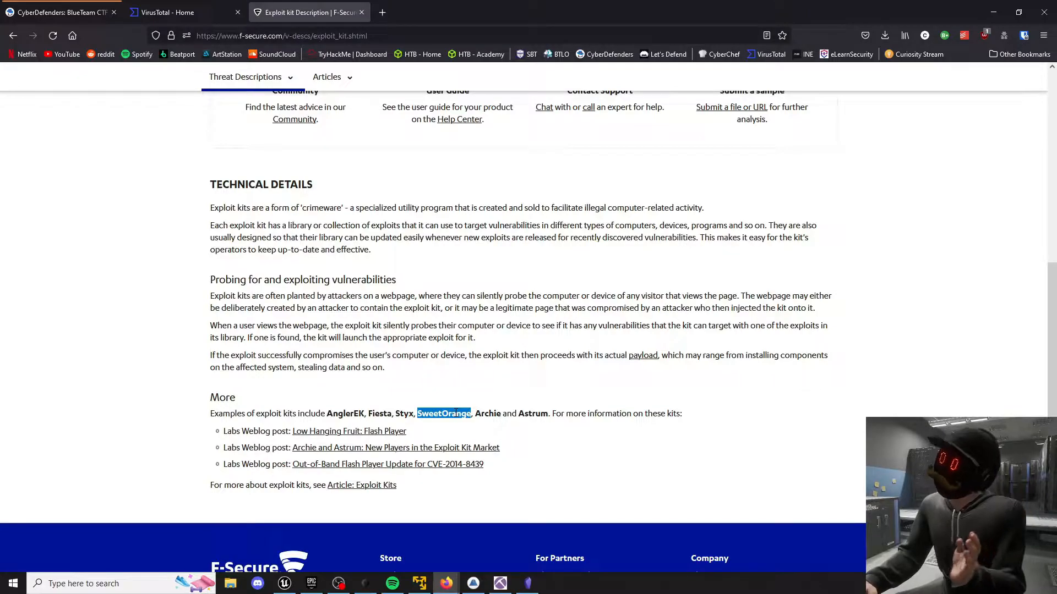
left_click(455, 414)
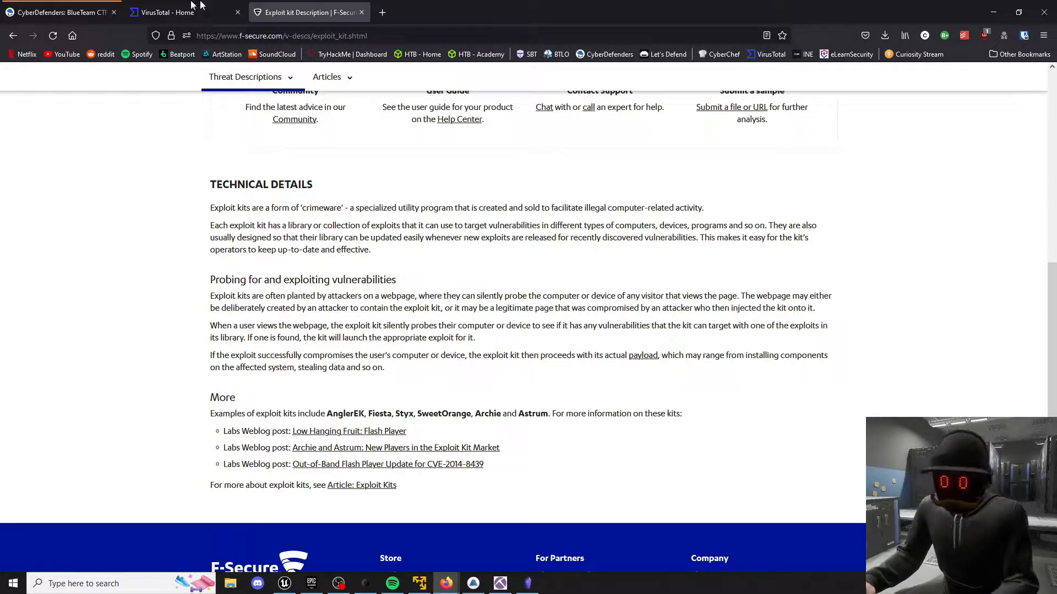
Return to the CyberDefenders challenge page and review questions #3 to #6 in the question list.
left_click(90, 4)
scroll(102, 266, "up", 8)
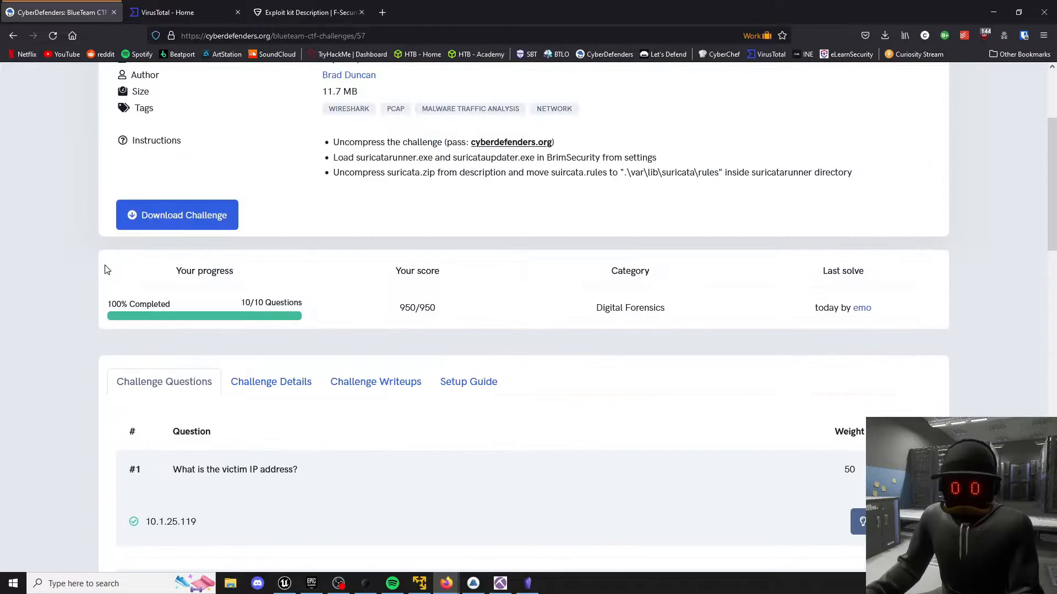
scroll(105, 269, "down", 6)
scroll(107, 269, "down", 2)
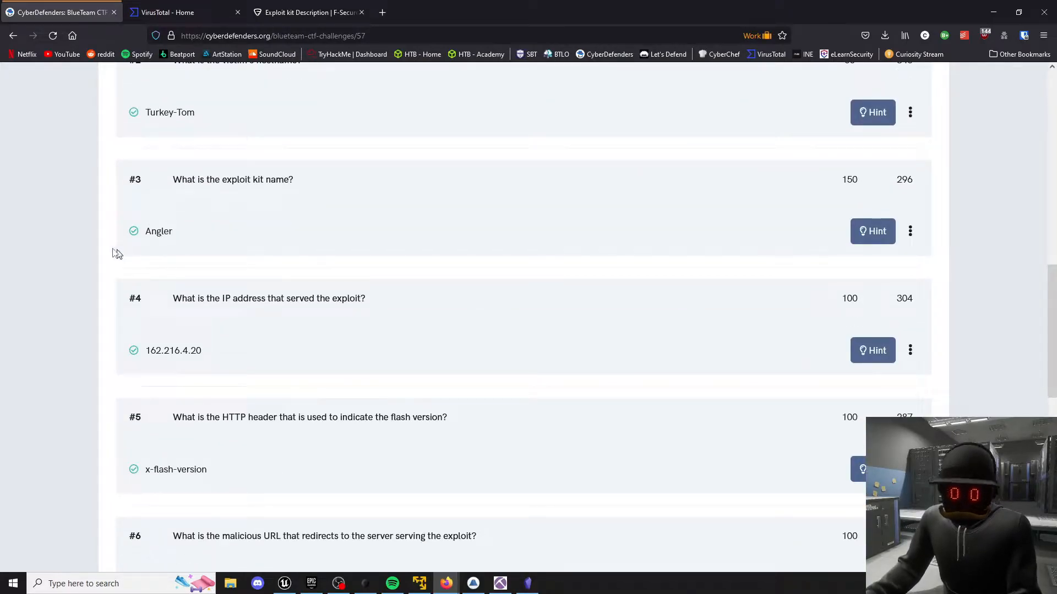
scroll(108, 251, "down", 1)
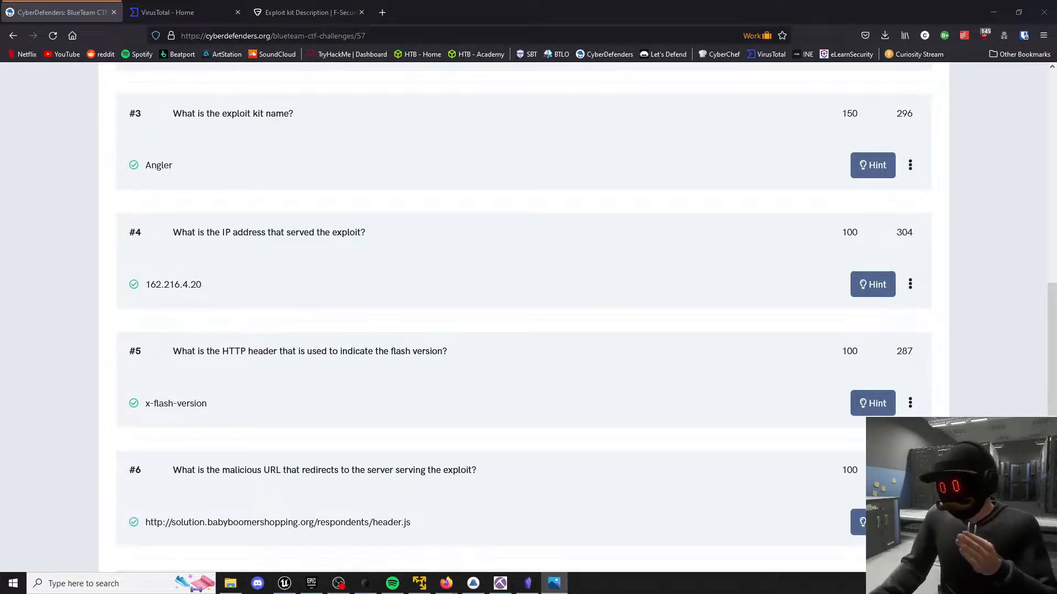
Compare the blocked-threat alert in WindowsAlert02.png with the 162.216.4.20 session on client port 49442 in NetworkMiner.
left_click_drag(716, 93, 580, 121)
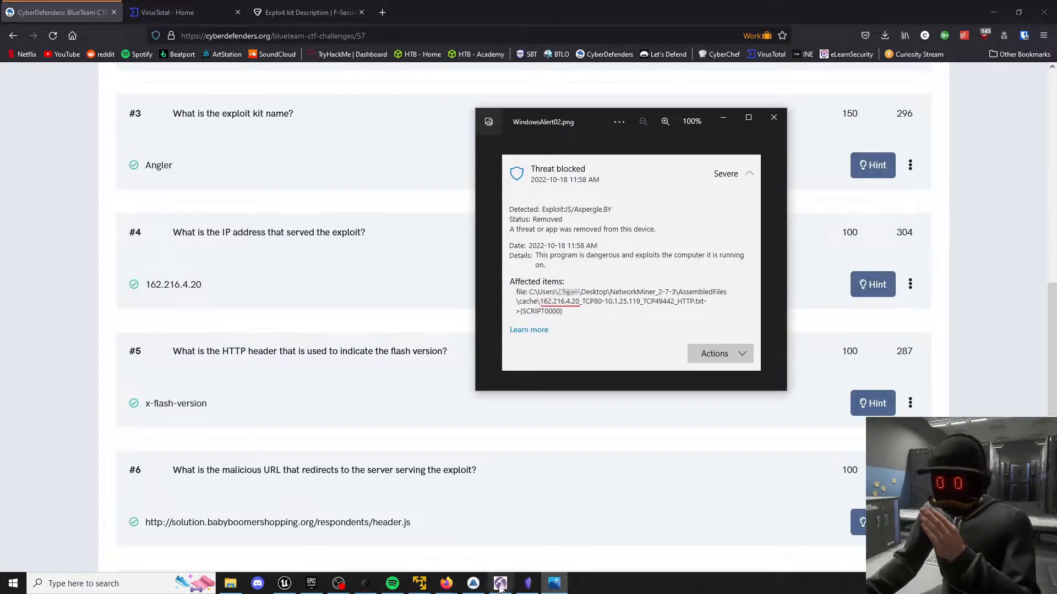
left_click(500, 583)
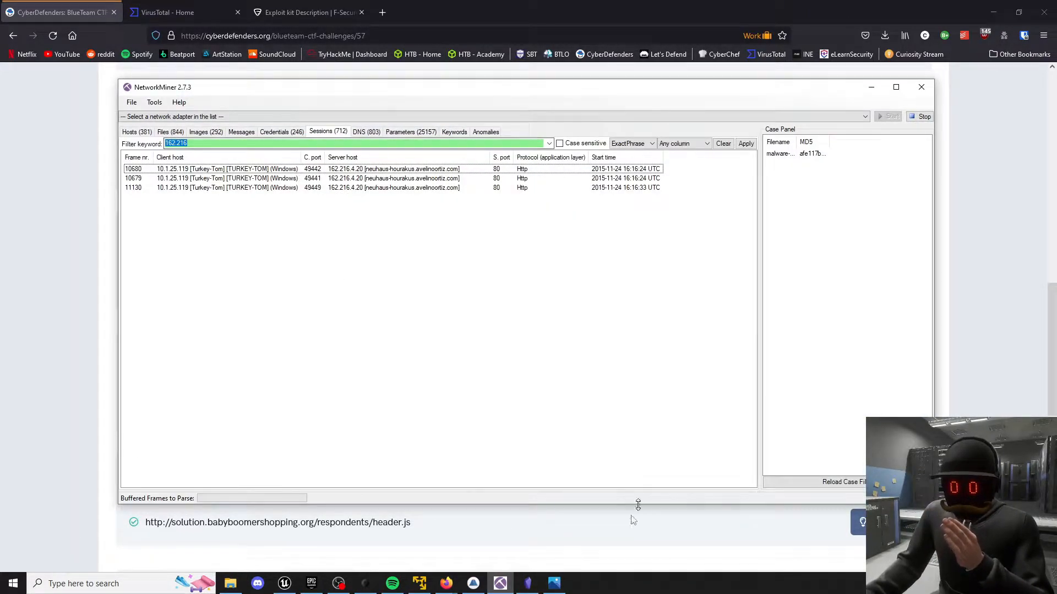
left_click(499, 583)
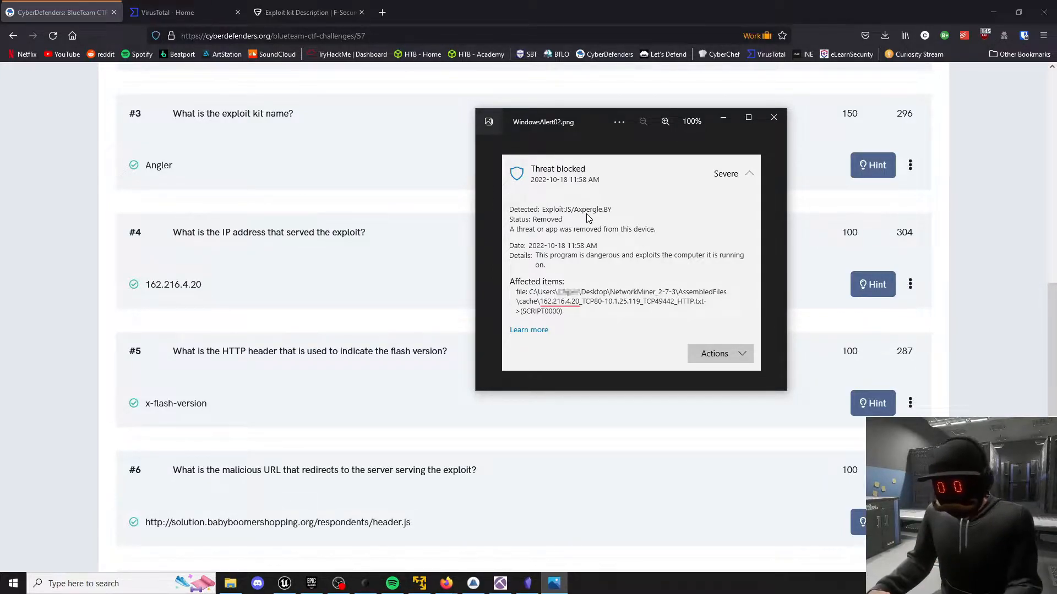
left_click(500, 579)
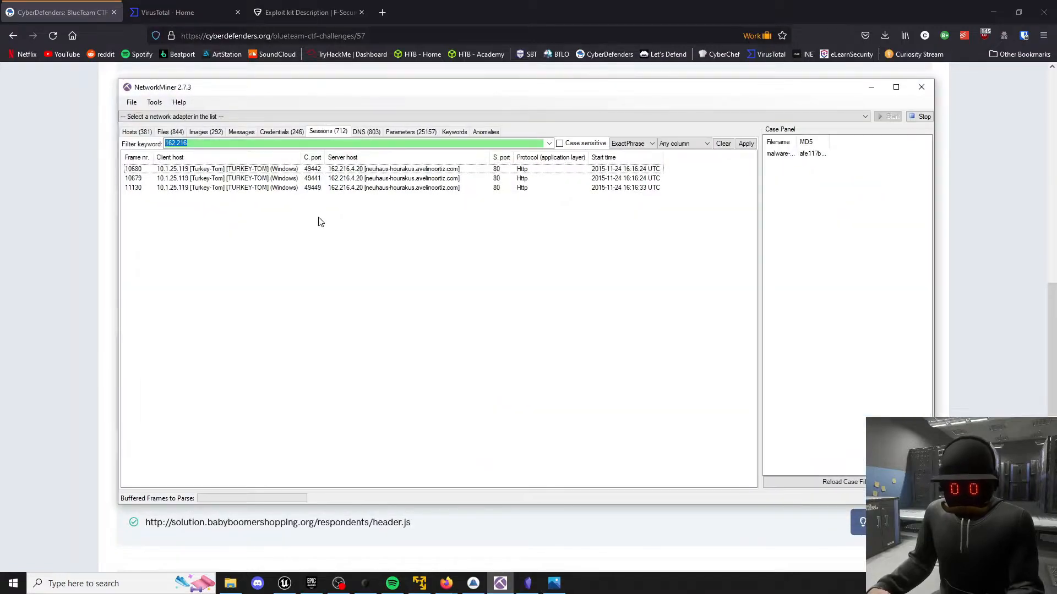
left_click(355, 173)
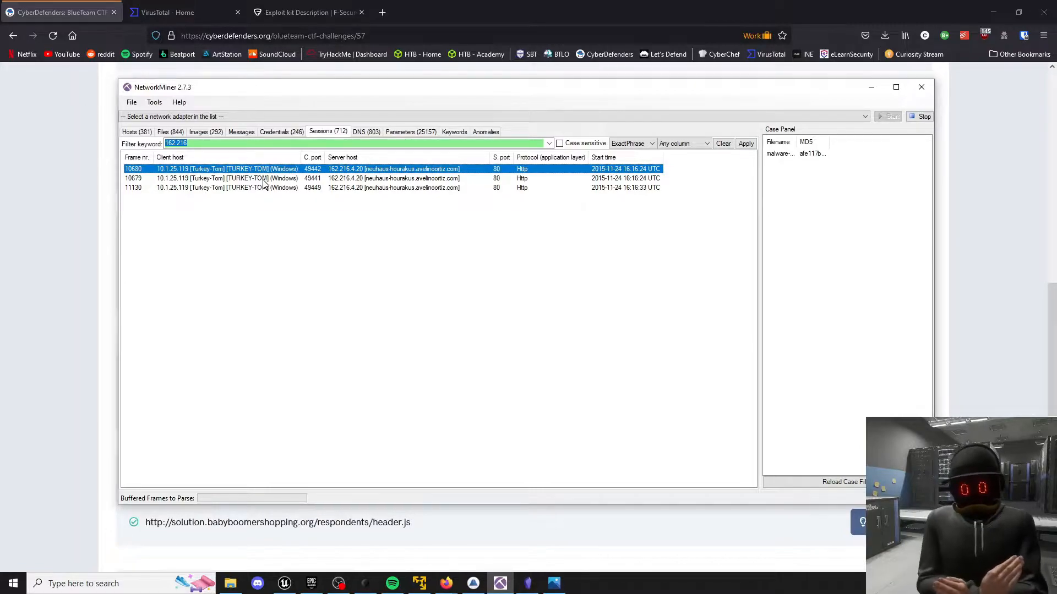
left_click(311, 234)
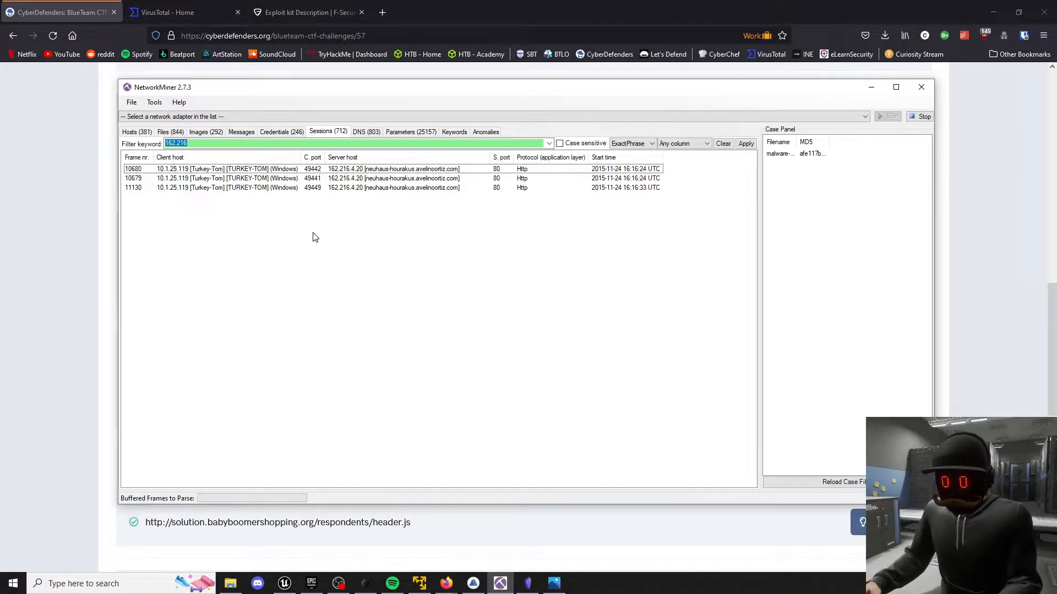
left_click(869, 89)
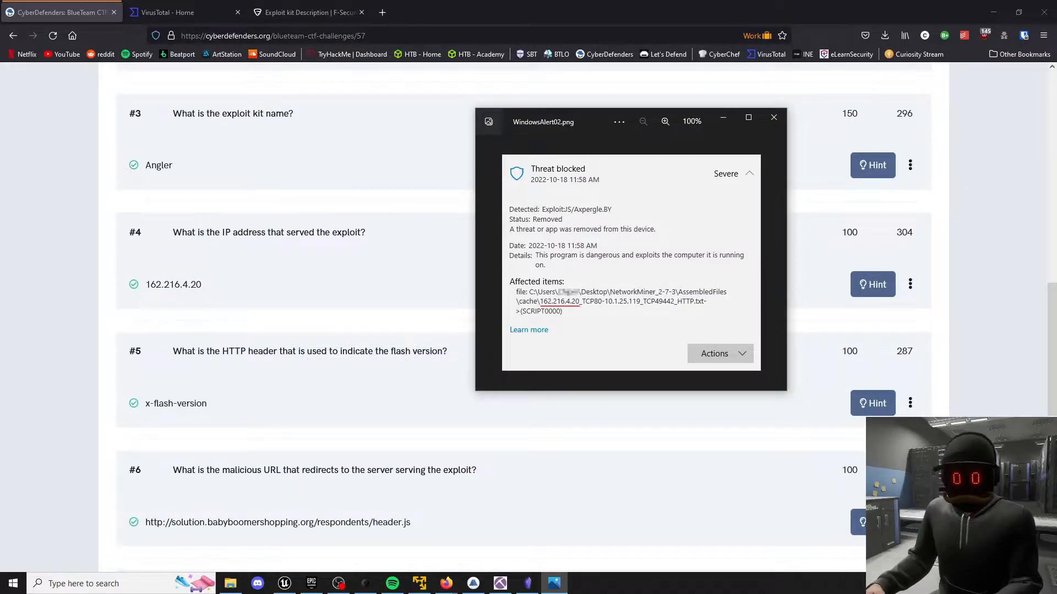
Search the web for "Malware Axpergle.D" in a new Firefox tab and look through the results.
key("alt+Tab")
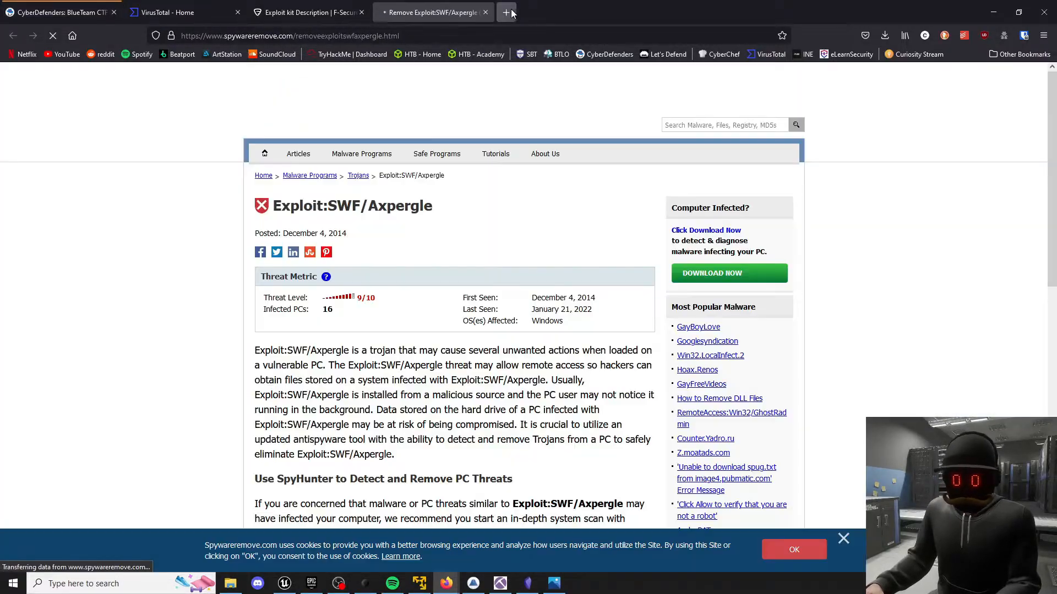
left_click(506, 12)
type("Malware Axpergle.D")
key("Return")
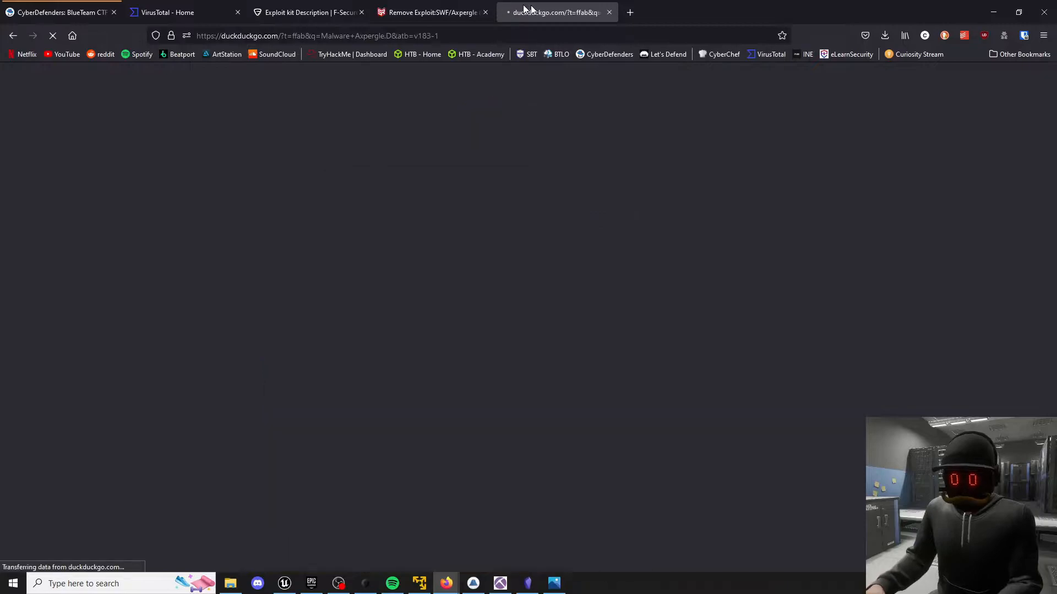
left_click_drag(525, 8, 418, 10)
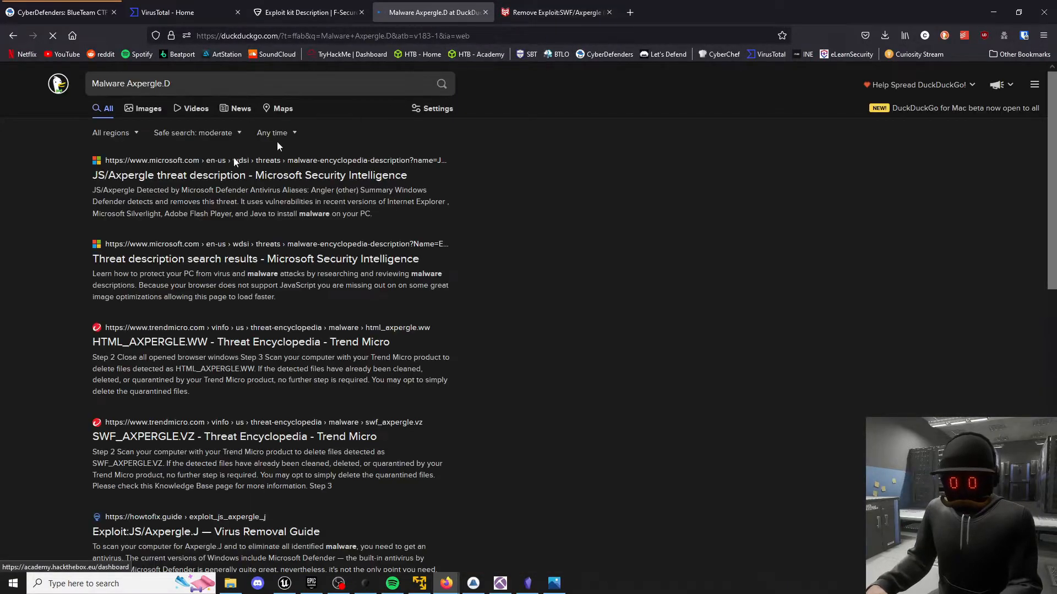
scroll(39, 250, "down", 4)
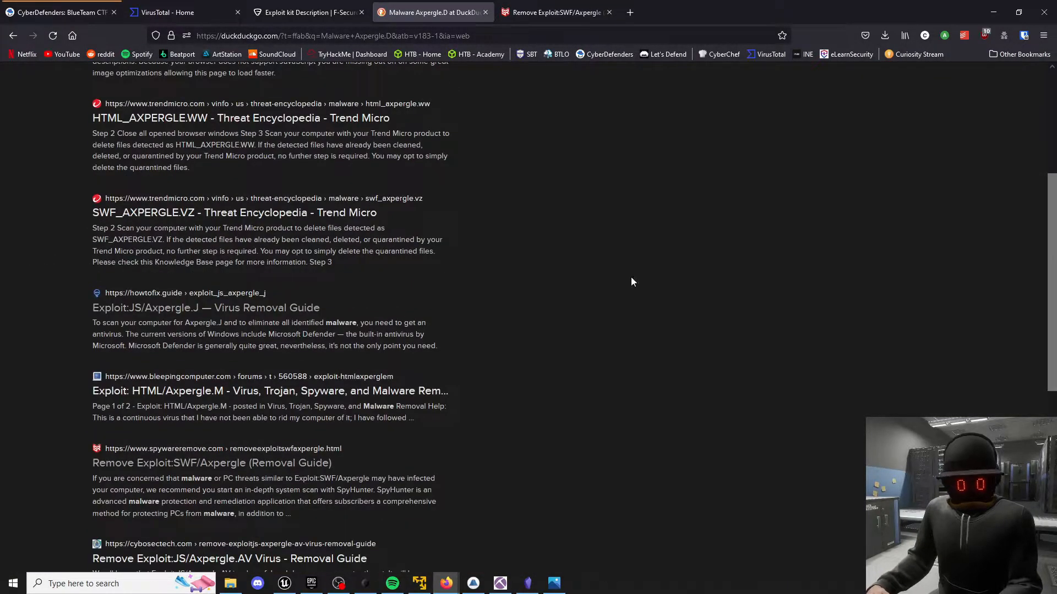
scroll(632, 282, "down", 1)
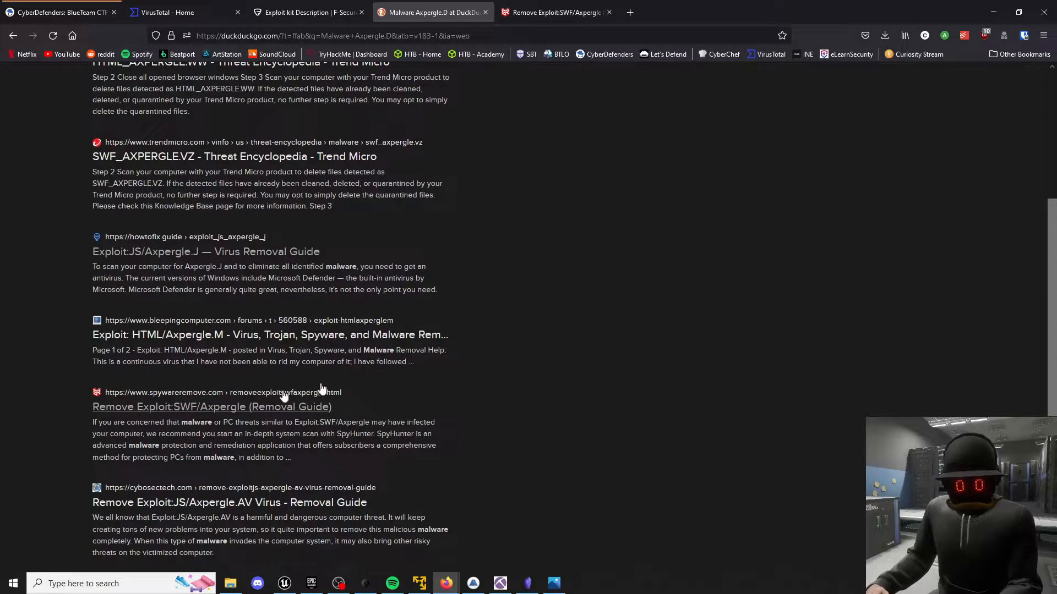
scroll(580, 293, "up", 5)
View the Spyware Remove article on Exploit:SWF/Axpergle and read the created files under Technical Details.
left_click(514, 12)
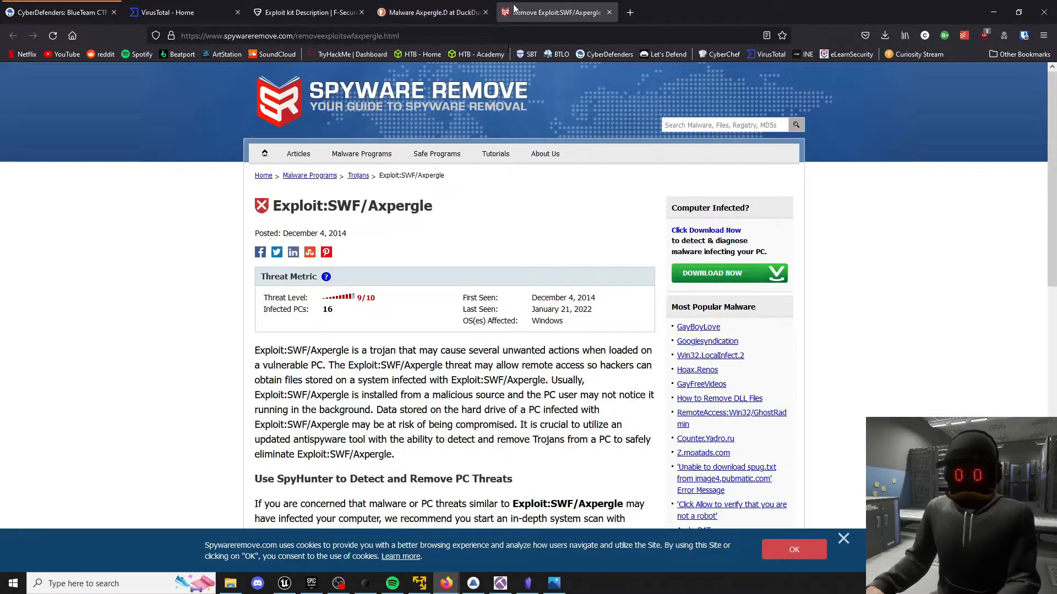
scroll(219, 312, "down", 8)
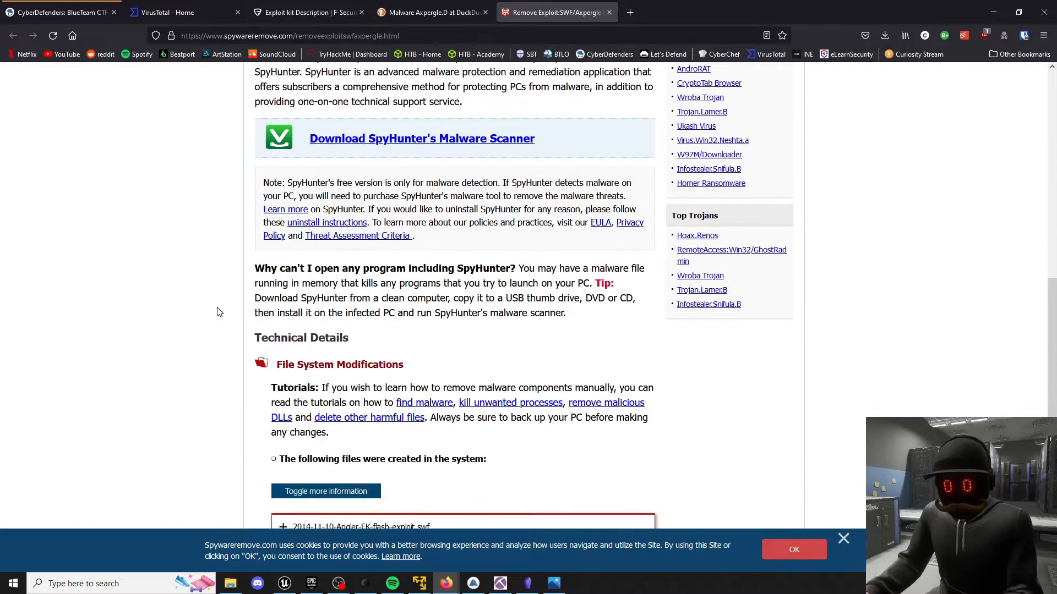
scroll(219, 312, "down", 3)
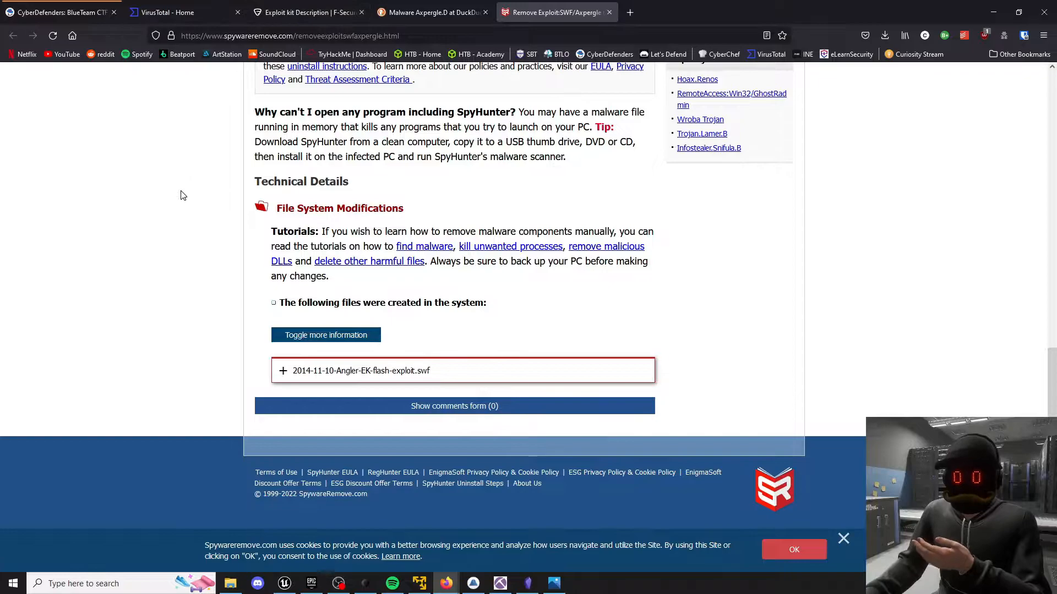
Return to CyberDefenders question #4 and check its IP address answer against the WindowsAlert02.png threat alert.
key("ctrl+1")
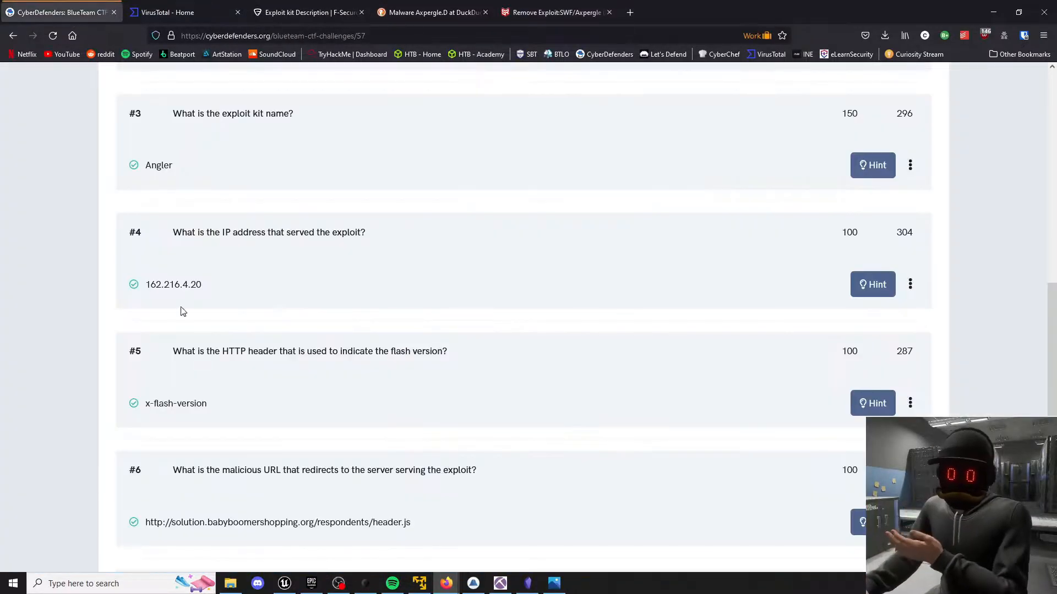
left_click_drag(142, 287, 217, 290)
left_click(212, 290)
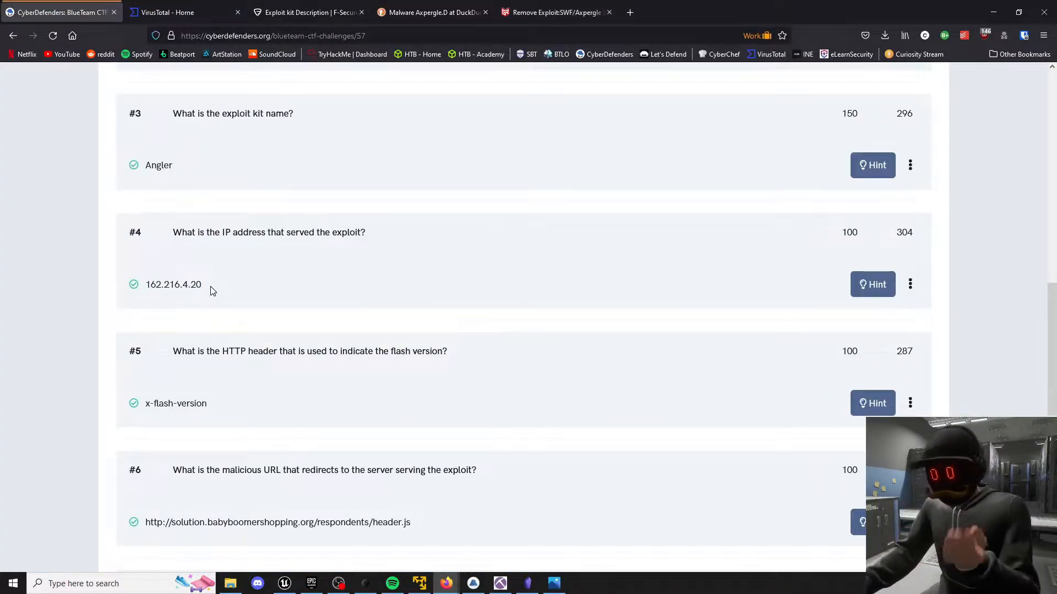
left_click(474, 584)
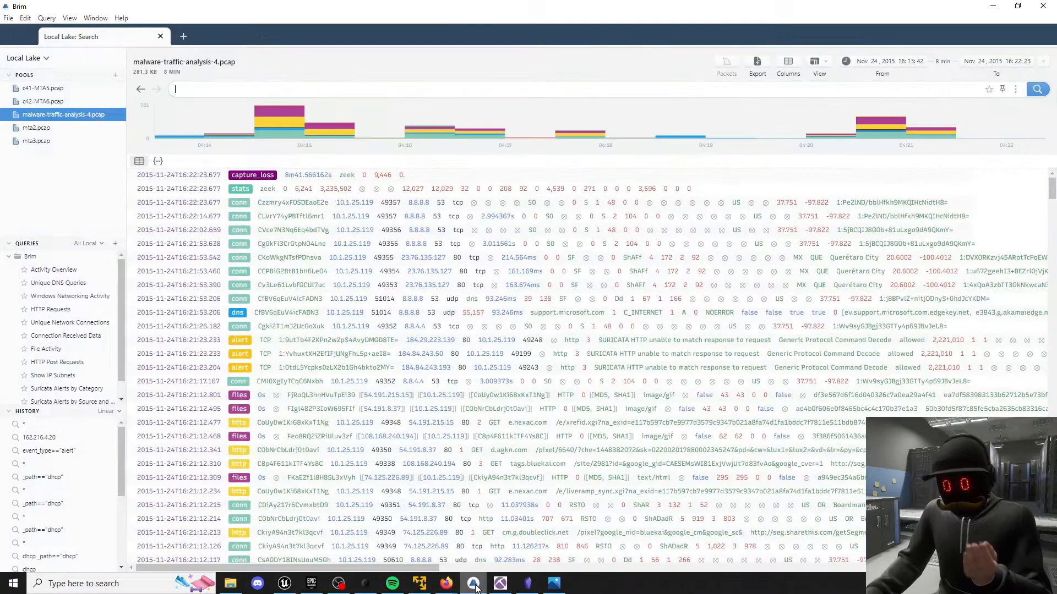
left_click(474, 584)
left_click(554, 583)
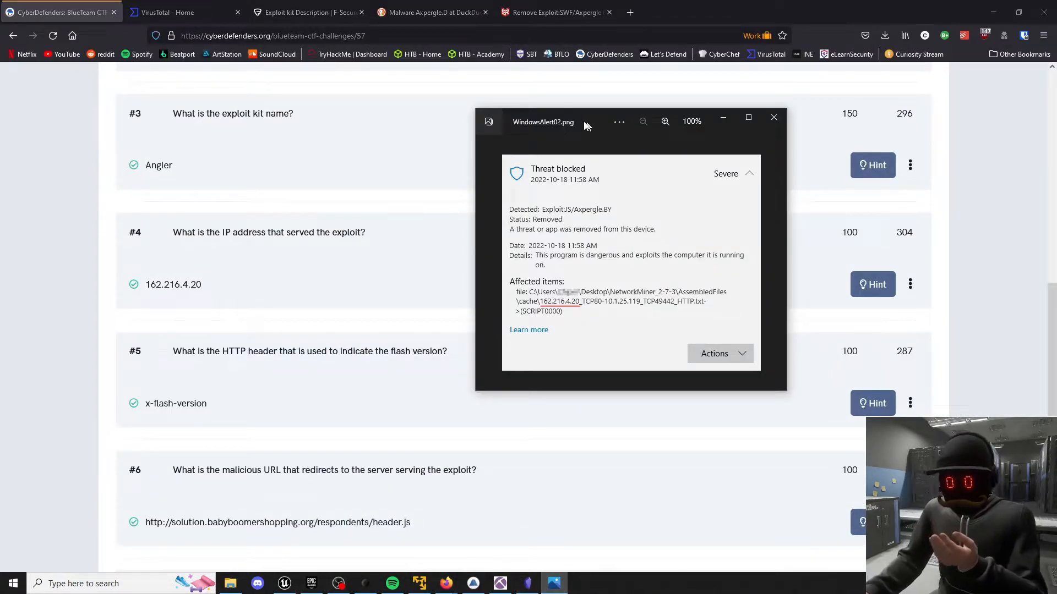
left_click_drag(589, 127, 476, 139)
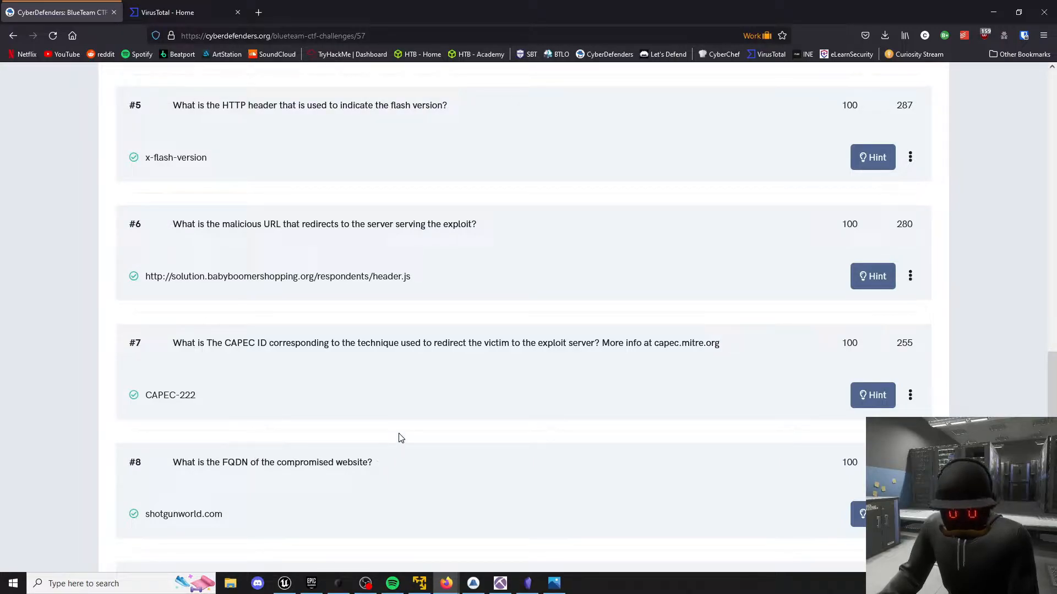
Switch to Wireshark in the Kali virtual machine and filter the capture with ip.src==162.216.4.20 && ip.dst==10.1.25.119 && http.
left_click(419, 583)
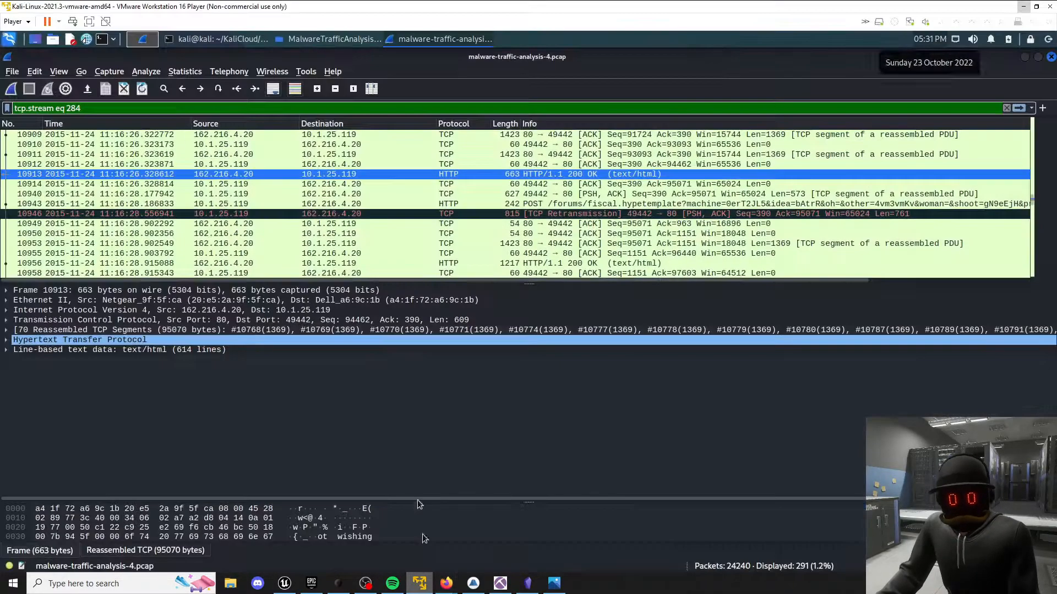
key("ctrl+a")
key("BackSpace")
key("Return")
type("ip.src==23.76.141.34 && ip.dst==10.1.25.119")
key("Down")
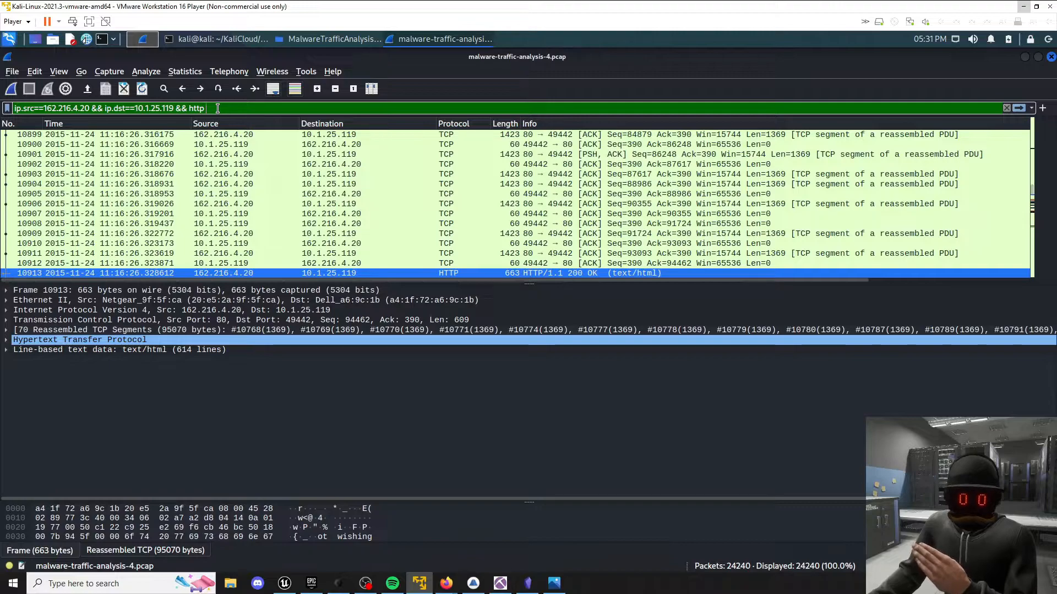
key("BackSpace")
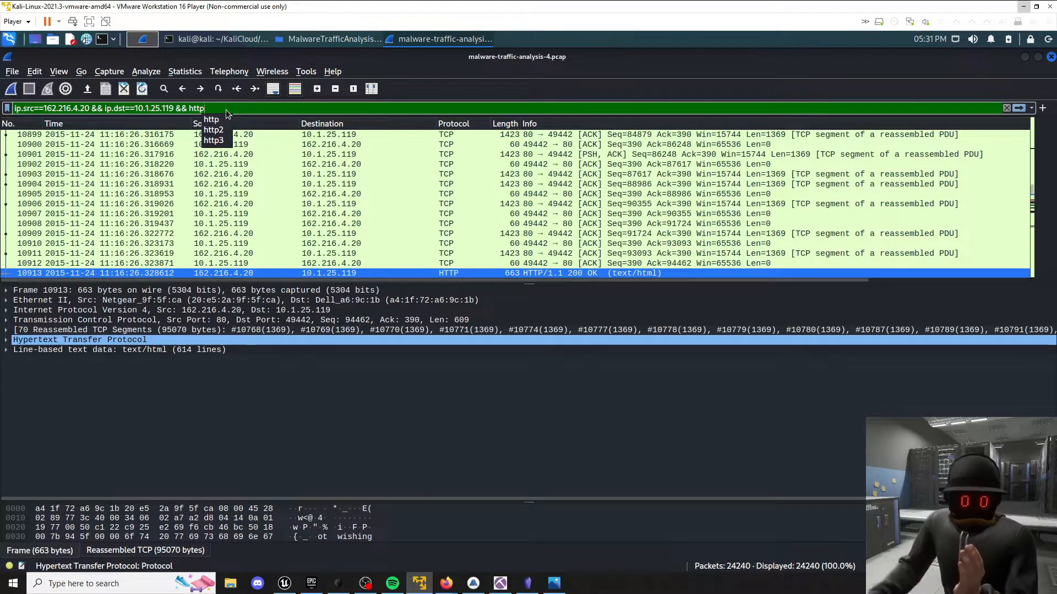
left_click(240, 109)
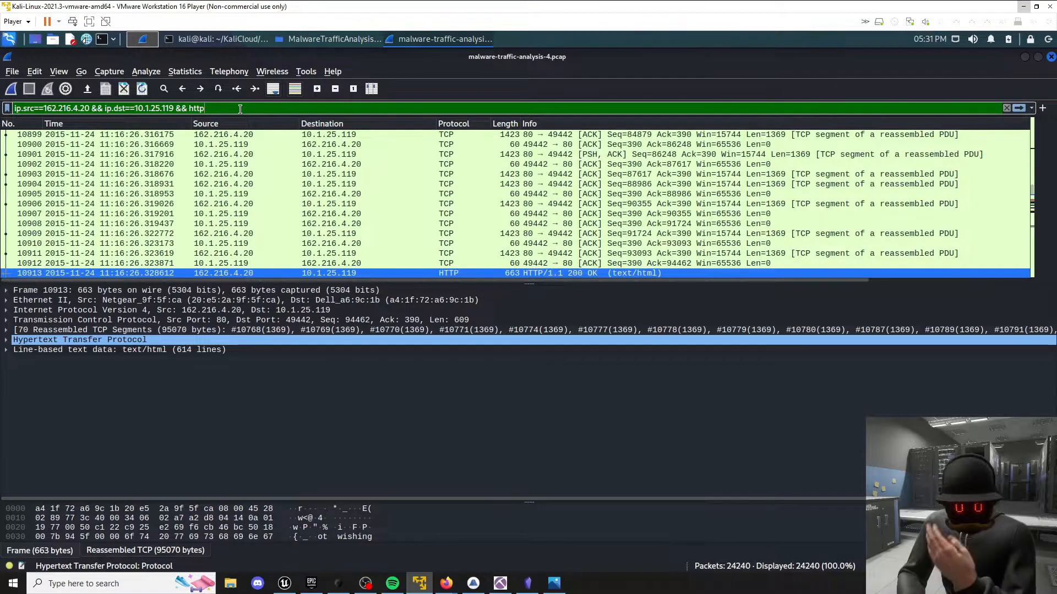
key("Return")
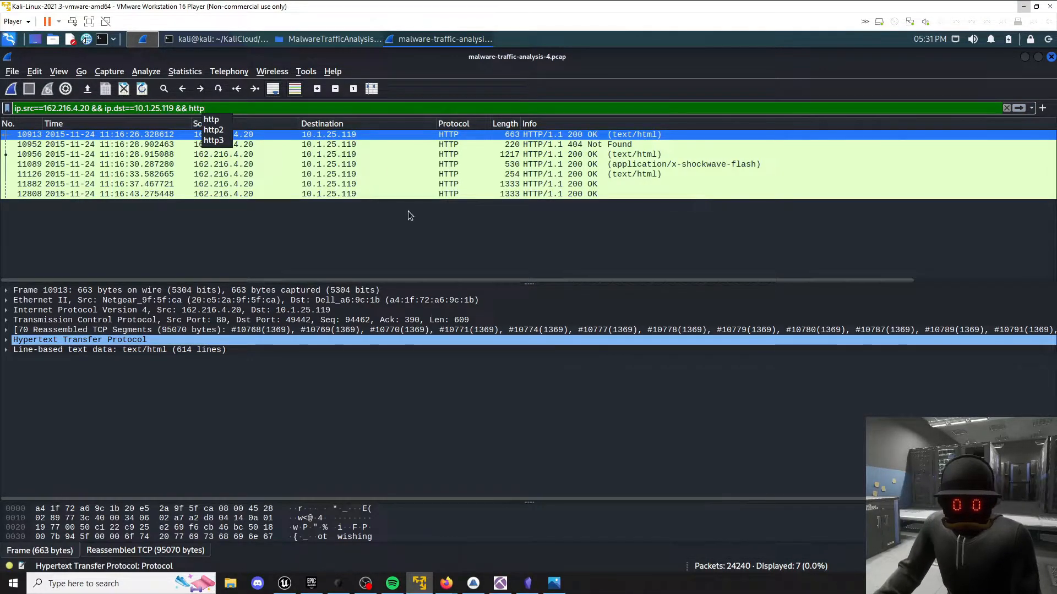
Follow the HTTP stream of packet 11089, the application/x-shockwave-flash response.
left_click(544, 164)
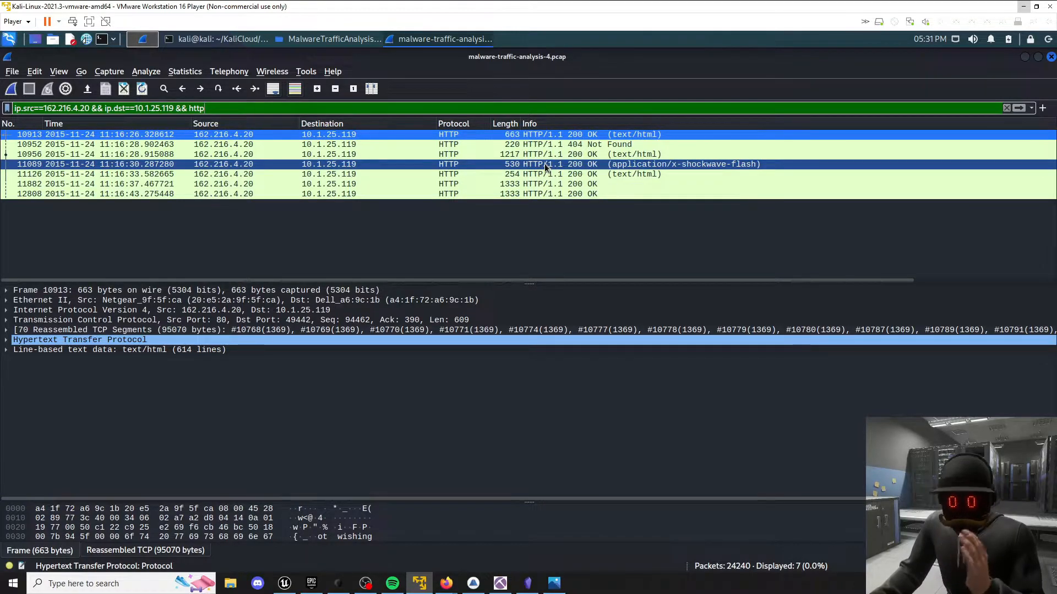
right_click(545, 165)
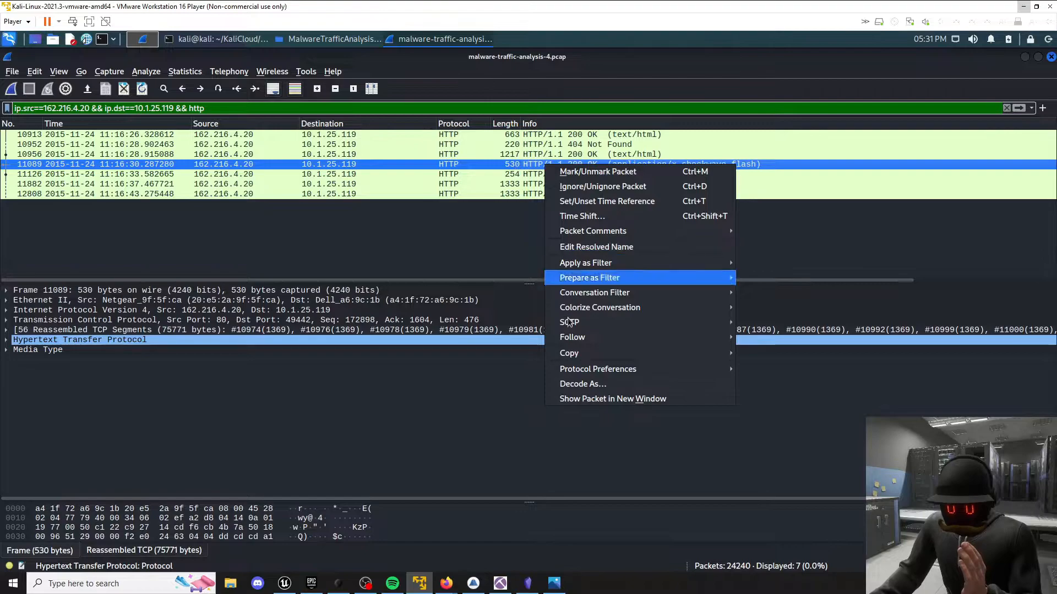
mouse_move(584, 338)
left_click(761, 396)
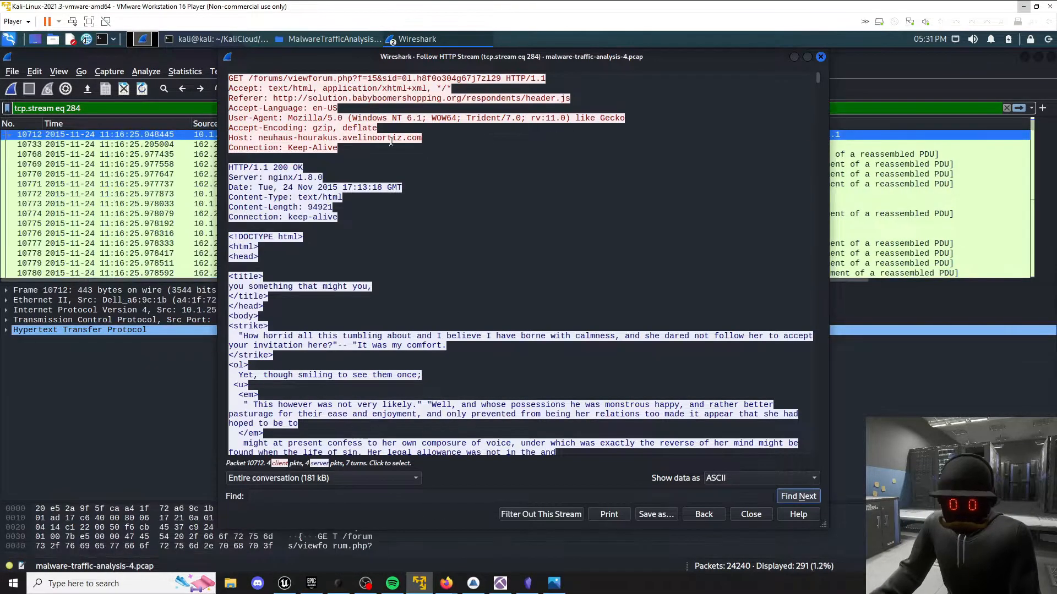
Examine the Referer URL in the headers of the stream's first GET request.
left_click_drag(274, 97, 580, 100)
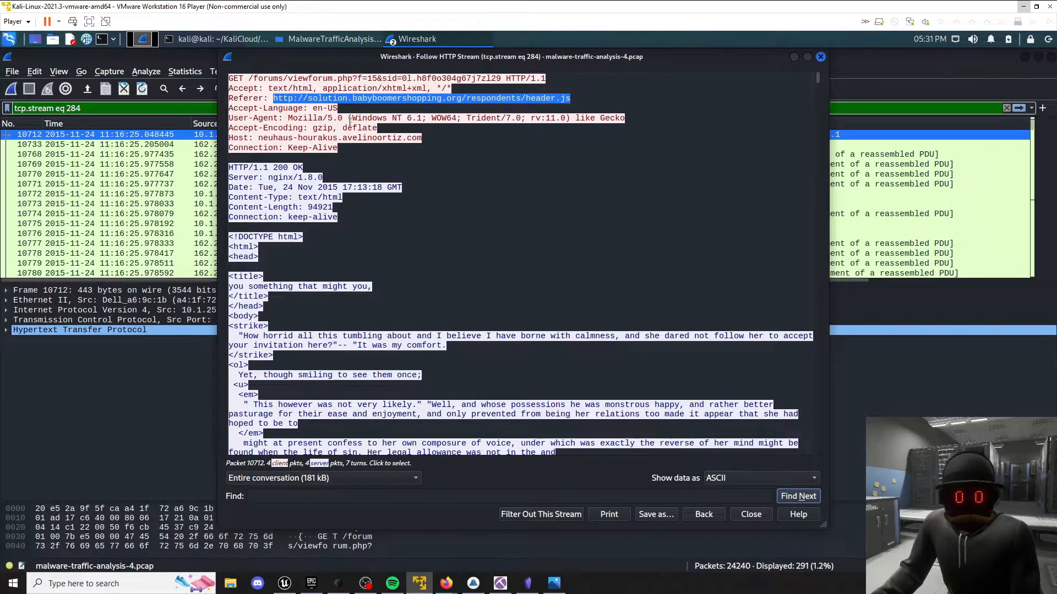
left_click(261, 93)
left_click_drag(274, 99, 572, 101)
left_click(559, 98)
Search the HTTP stream for occurrences of "solution" and clear the search text.
key("ctrl+f")
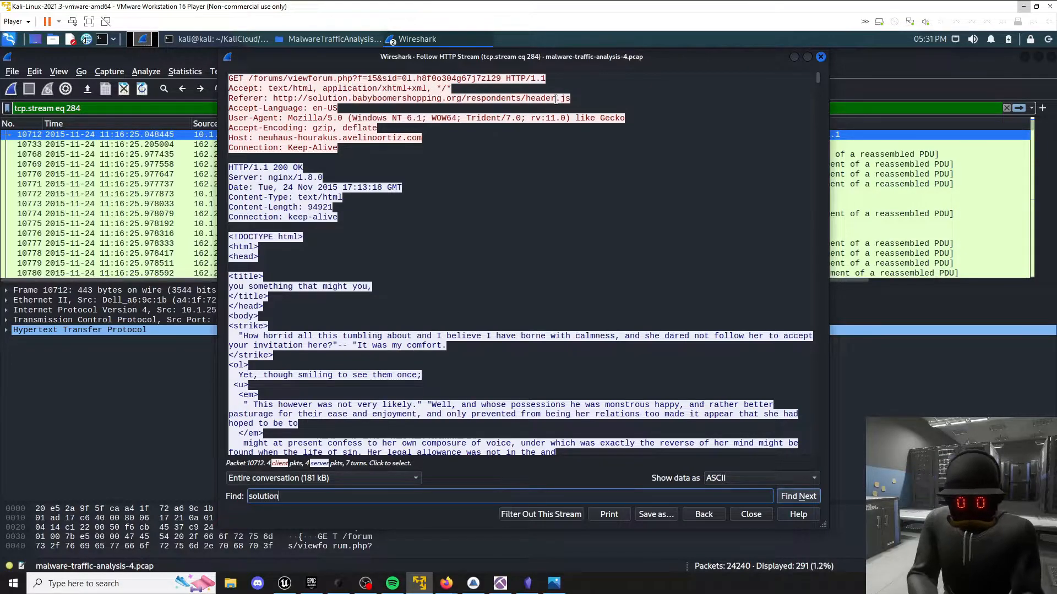
type("solution")
key("Return")
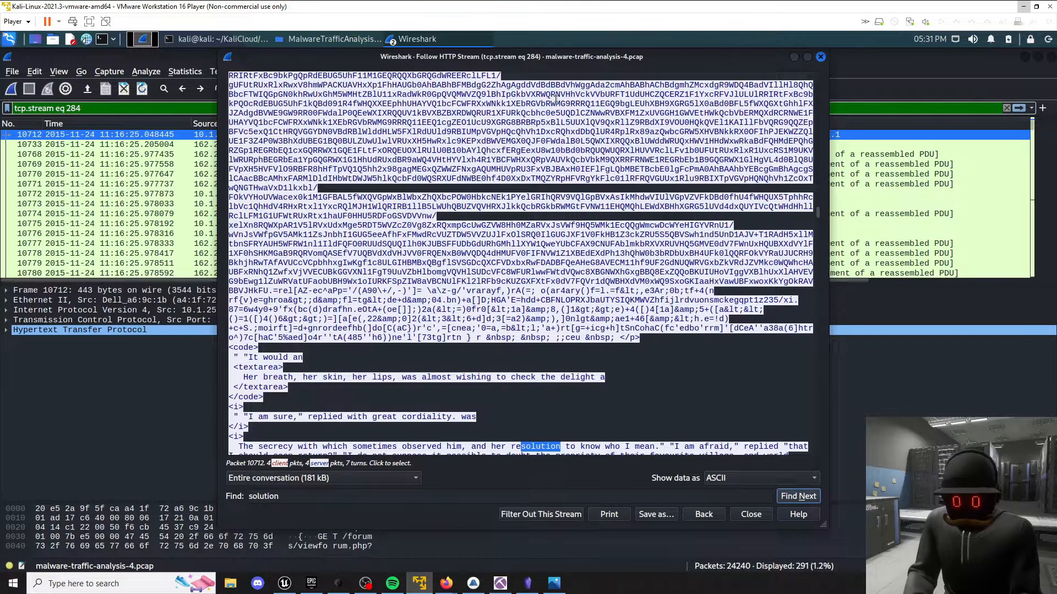
key("Return")
key("Return")
key("Return")
key("ctrl+a")
key("ctrl+f")
key("ctrl+a")
key("BackSpace")
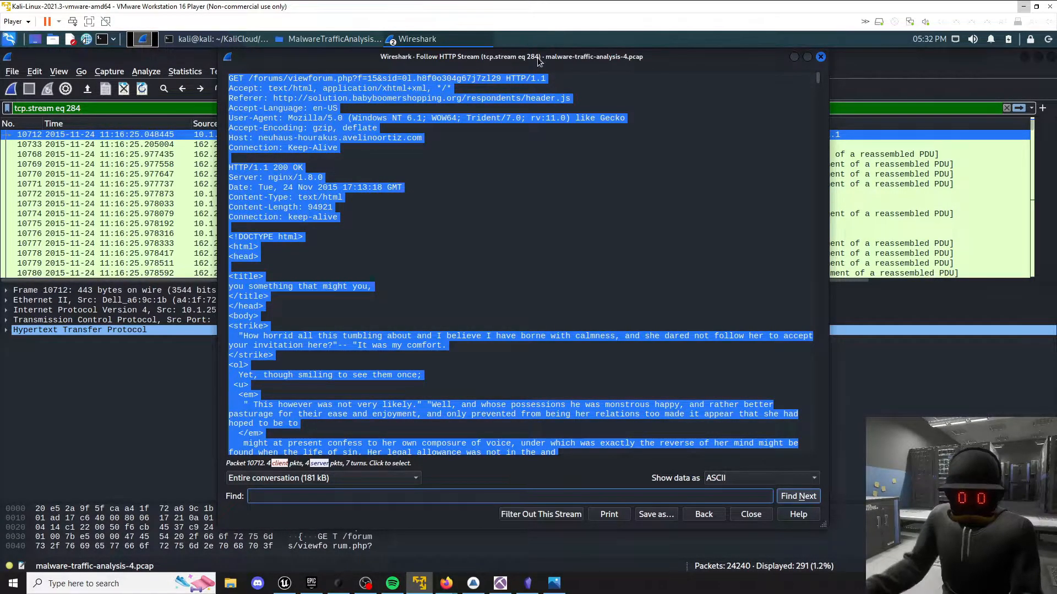
Search the HTTP stream for "flash" and examine the request headers around the first match.
left_click(493, 197)
left_click(385, 495)
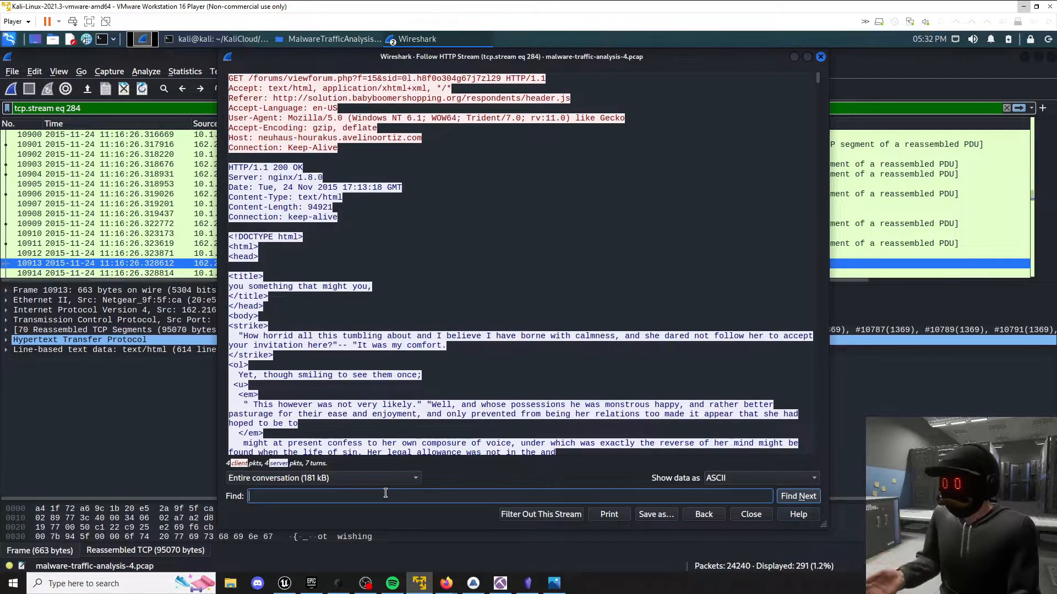
type("flash")
key("Return")
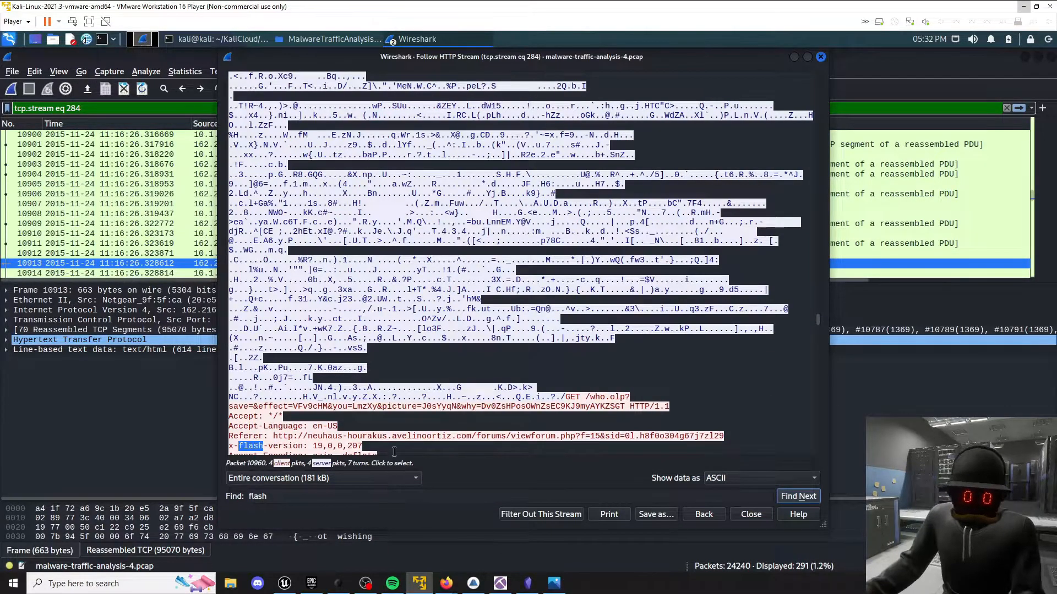
scroll(236, 358, "down", 3)
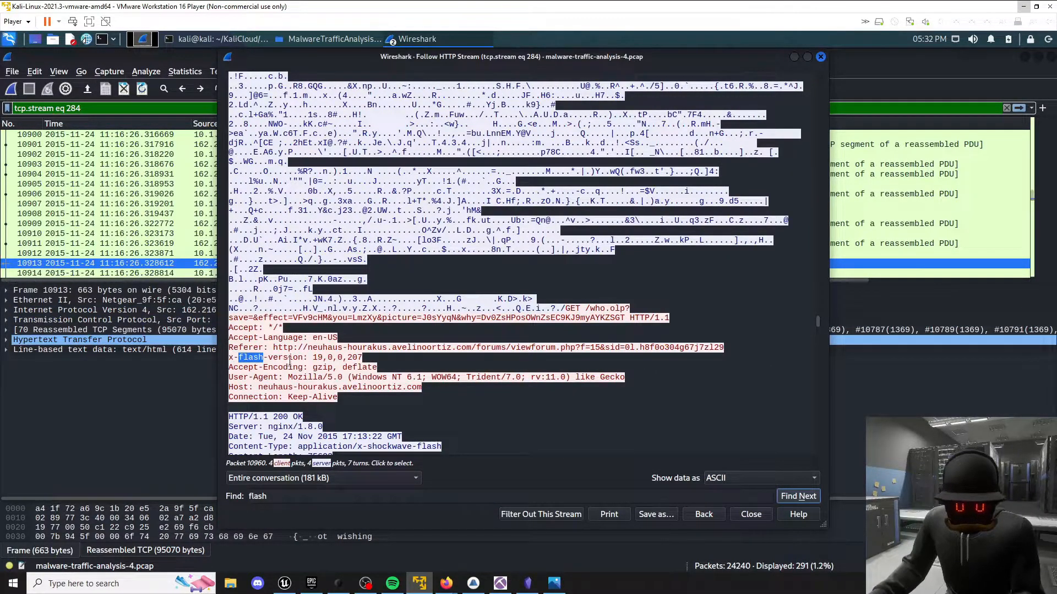
Step through the further "flash" matches to the POST /station.htm request and return to the start of the stream.
left_click(331, 497)
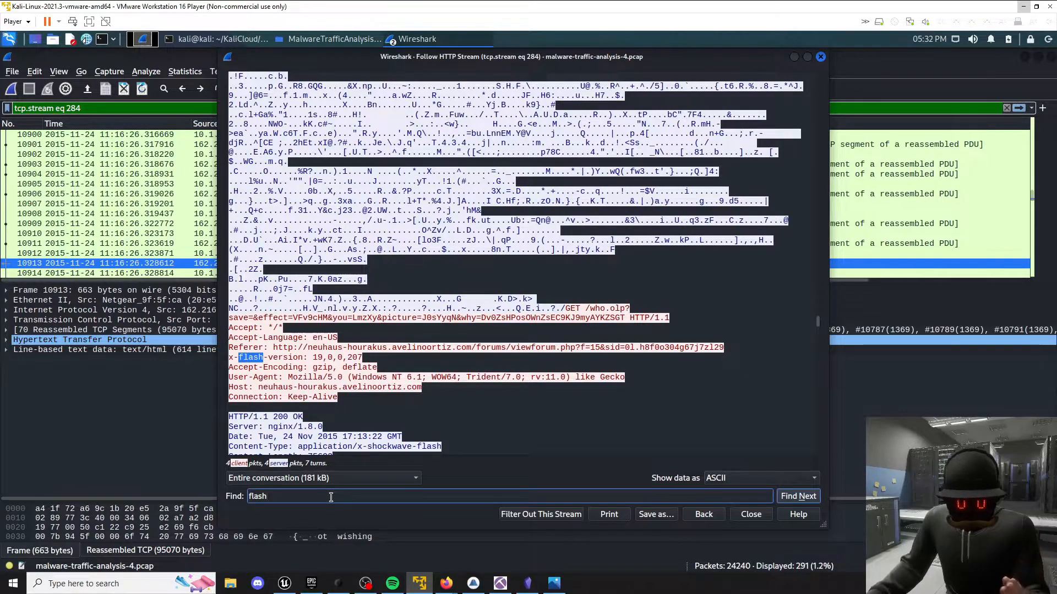
key("Return")
key("Return")
scroll(398, 377, "down", 1)
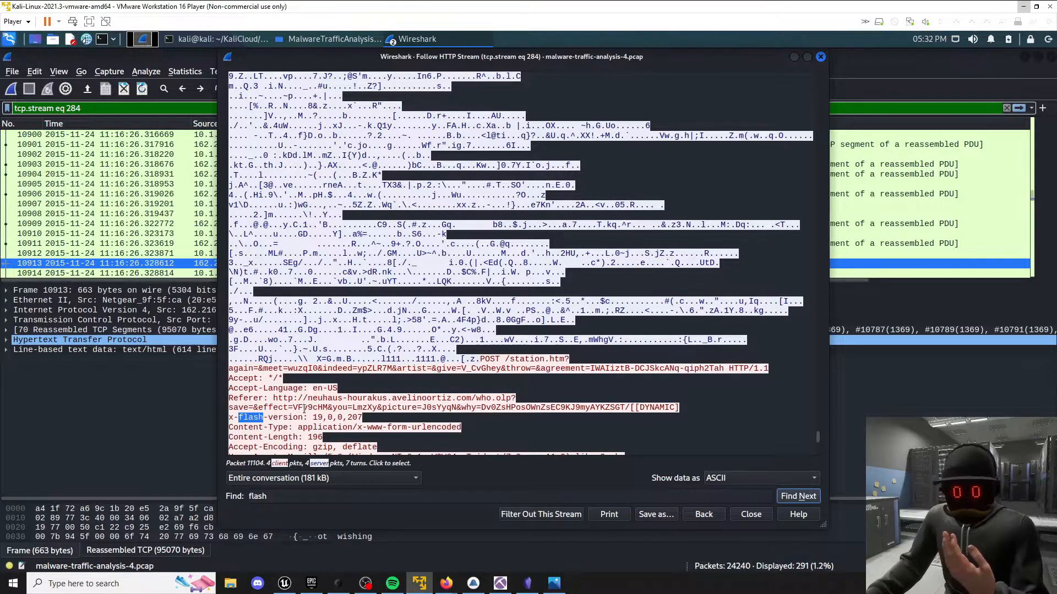
left_click(340, 405)
scroll(340, 405, "up", 20)
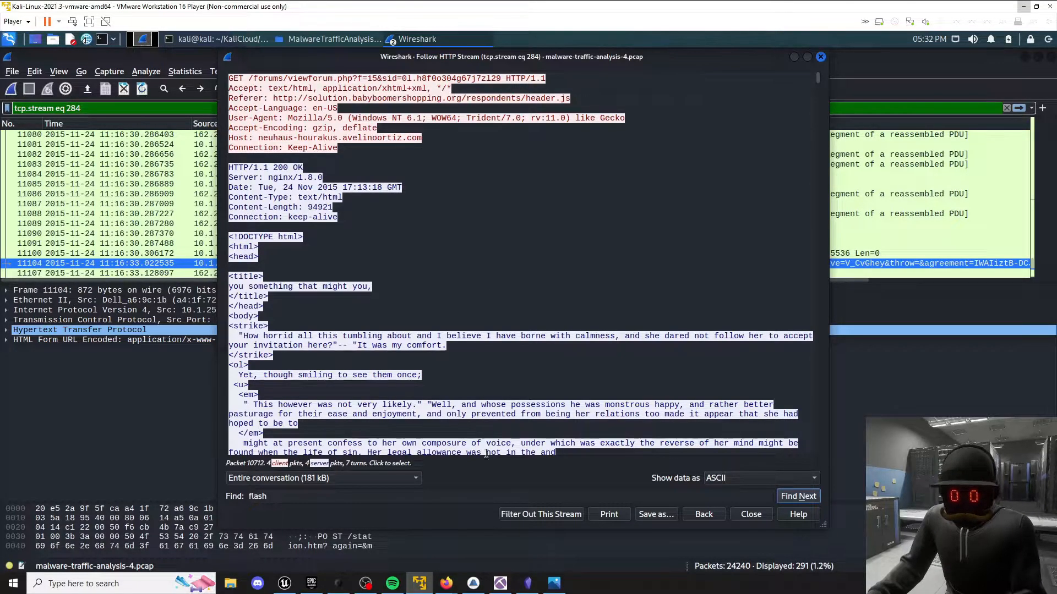
Switch to the CyberDefenders page in Firefox and copy the hostname solution.babyboomershopping.org from the question 6 answer.
left_click(474, 583)
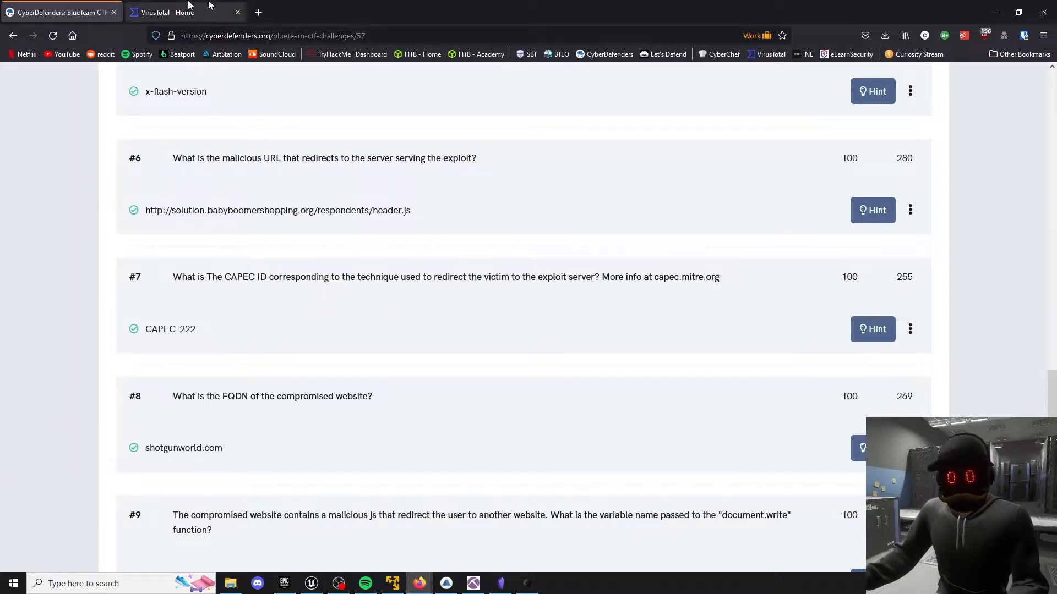
left_click_drag(172, 210, 317, 211)
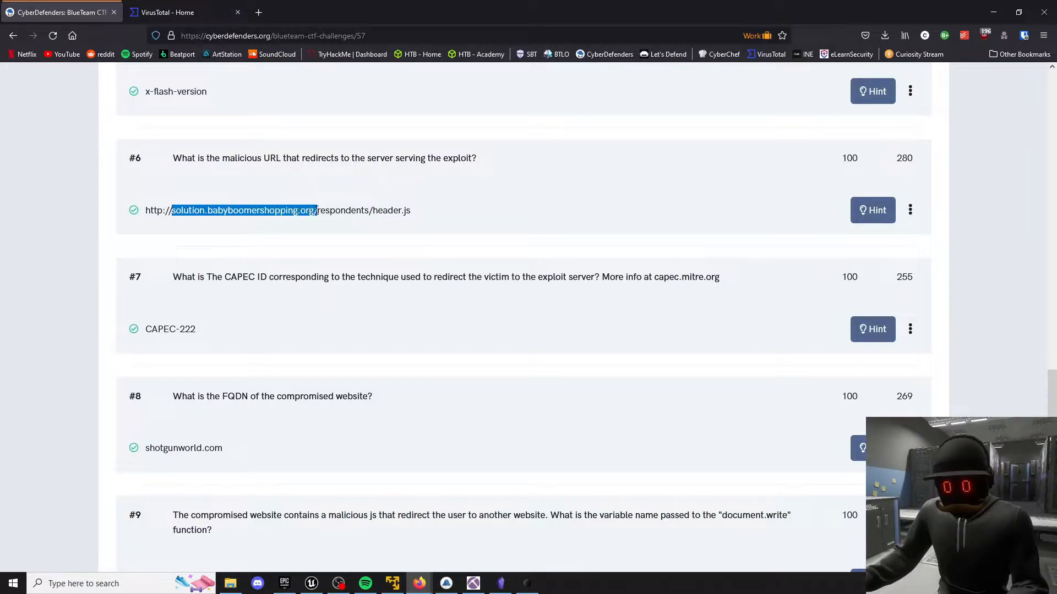
right_click(301, 209)
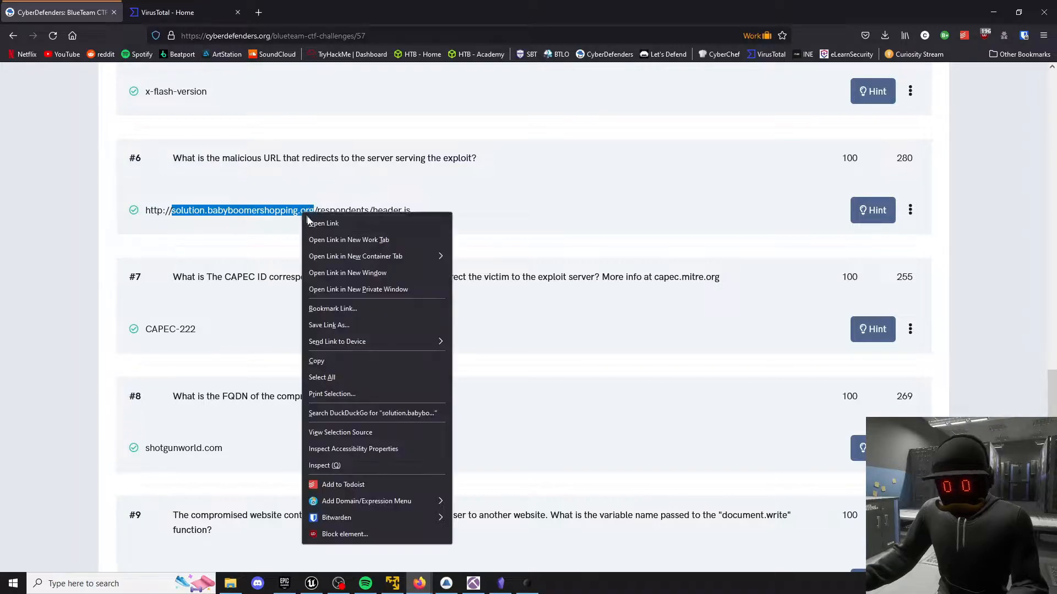
left_click(341, 365)
left_click(453, 220)
left_click_drag(389, 210, 425, 211)
left_click(464, 212)
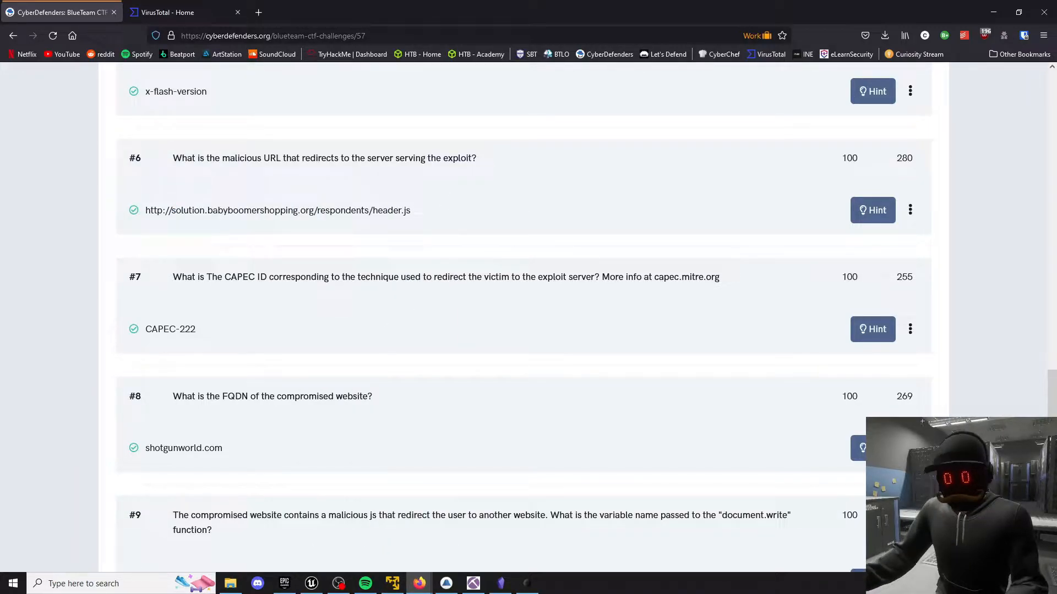
Switch to Wireshark in the Kali virtual machine, open the HTTP object export list and filter it by solution.babyboomershopping.org.
left_click(392, 583)
left_click(426, 38)
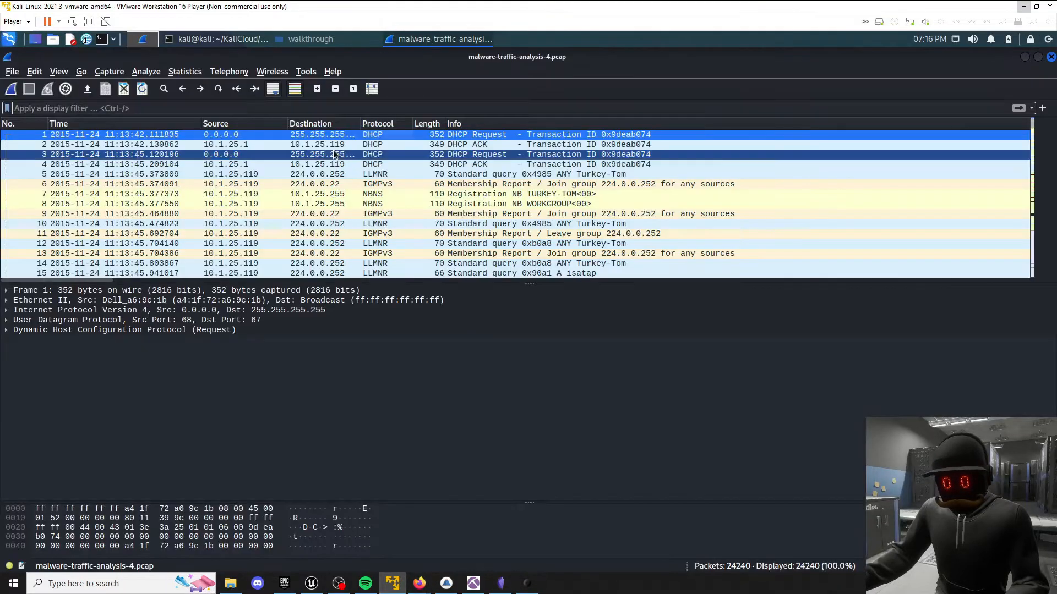
left_click(12, 71)
mouse_move(74, 284)
left_click(226, 297)
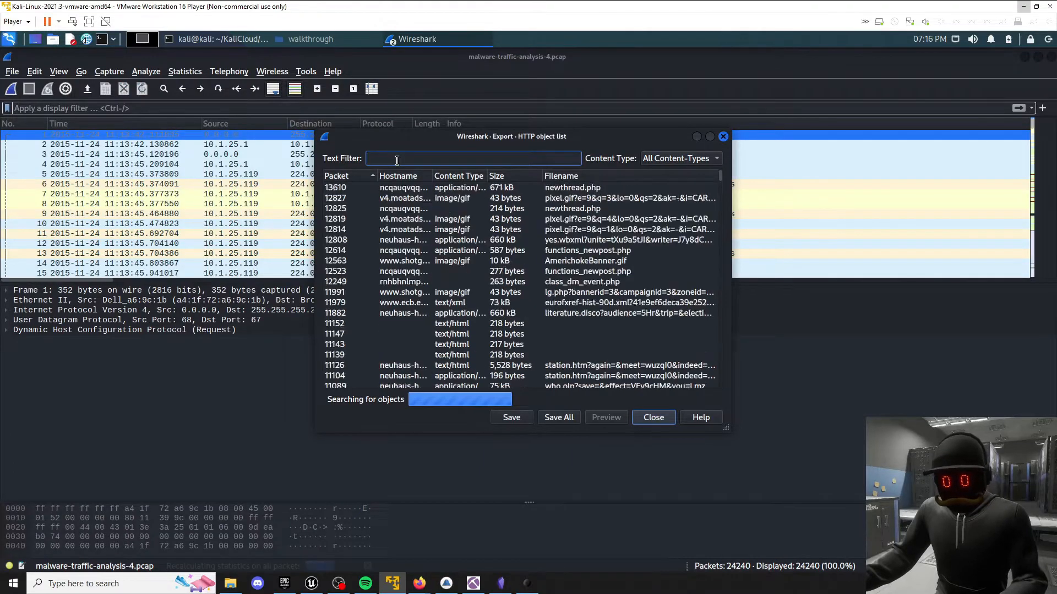
key("ctrl+v")
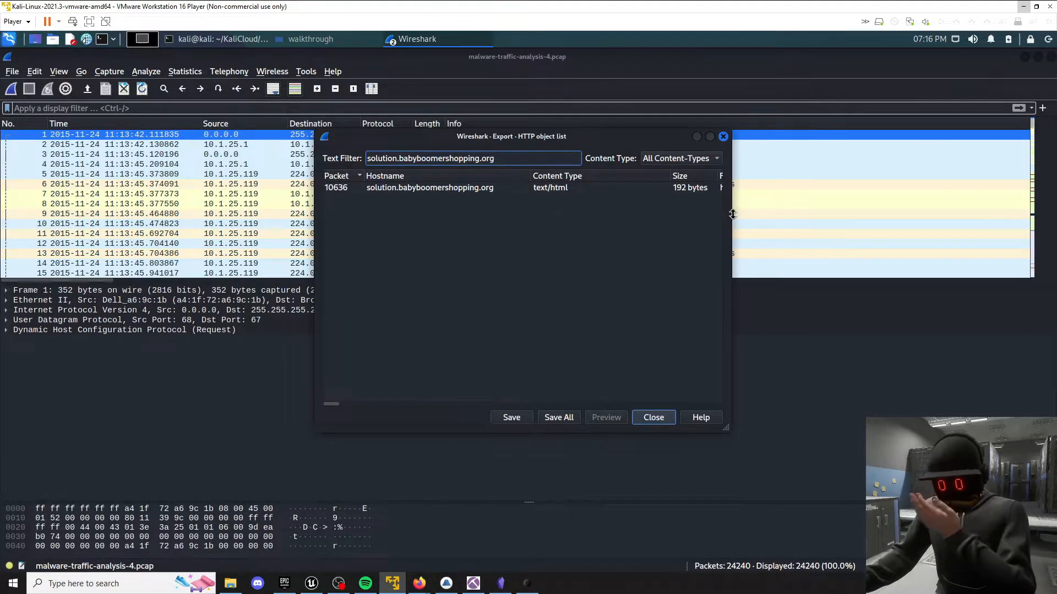
left_click_drag(729, 215, 938, 209)
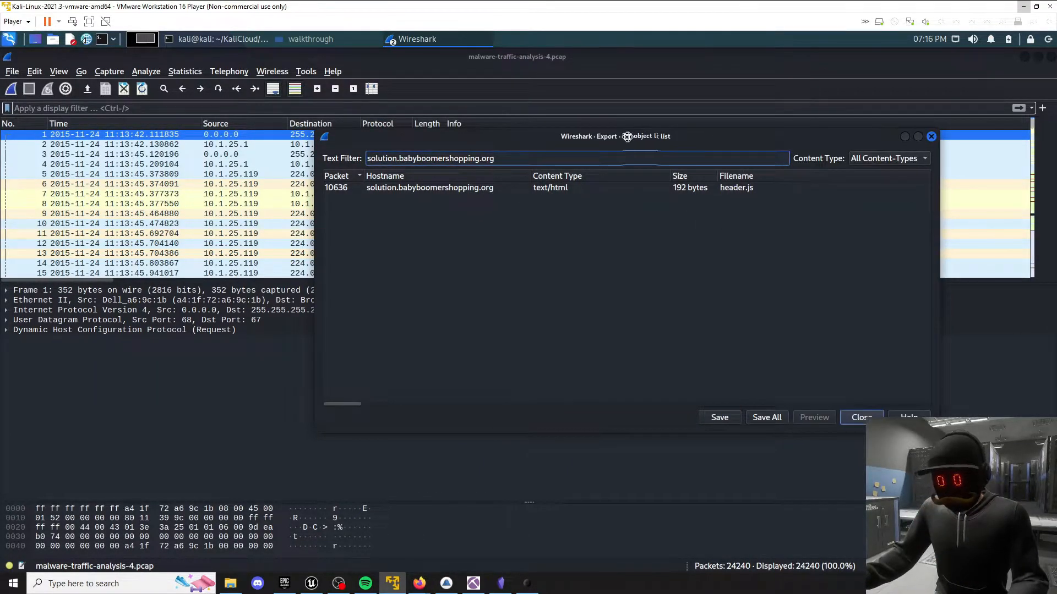
left_click_drag(671, 137, 607, 133)
Save the header.js object from packet 10636 into the walkthrough folder of MalwareTrafficAnalysis04 and close the export list.
left_click(458, 181)
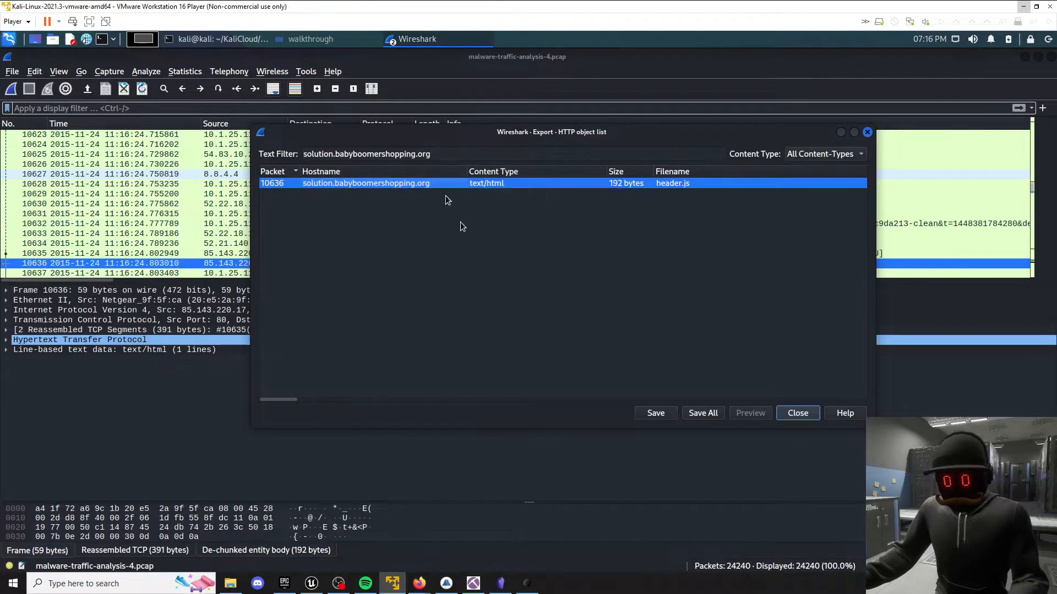
left_click(656, 413)
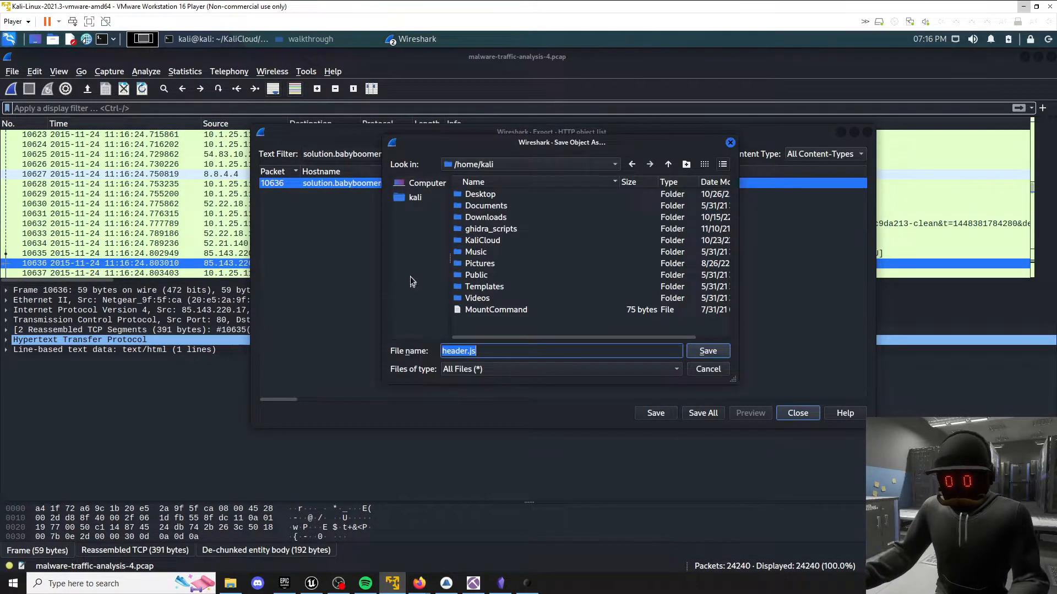
double_click(486, 241)
double_click(511, 196)
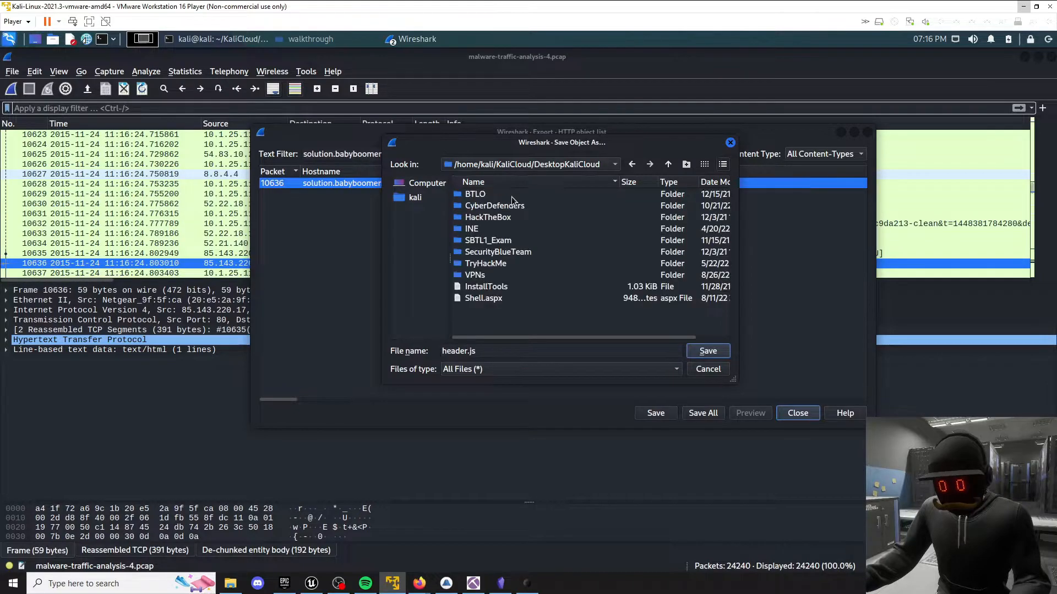
double_click(509, 208)
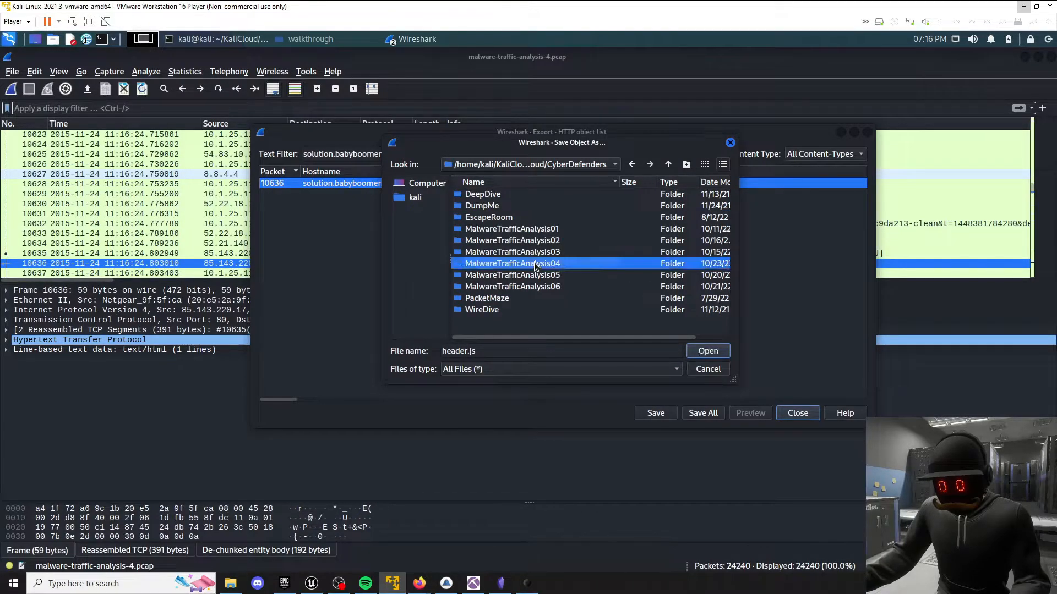
double_click(532, 261)
scroll(589, 250, "down", 1)
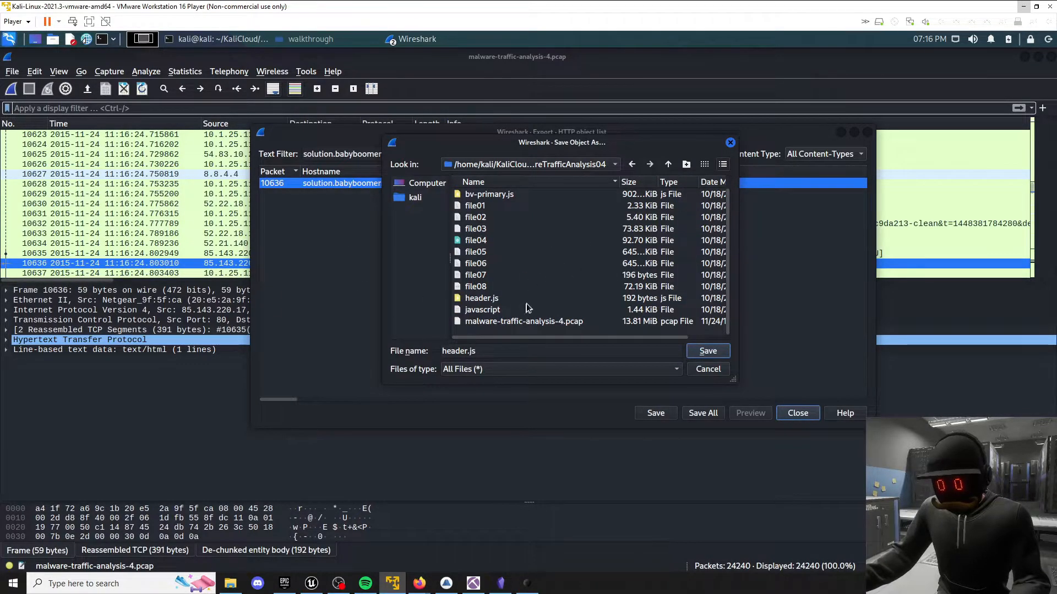
scroll(467, 266, "up", 1)
double_click(489, 197)
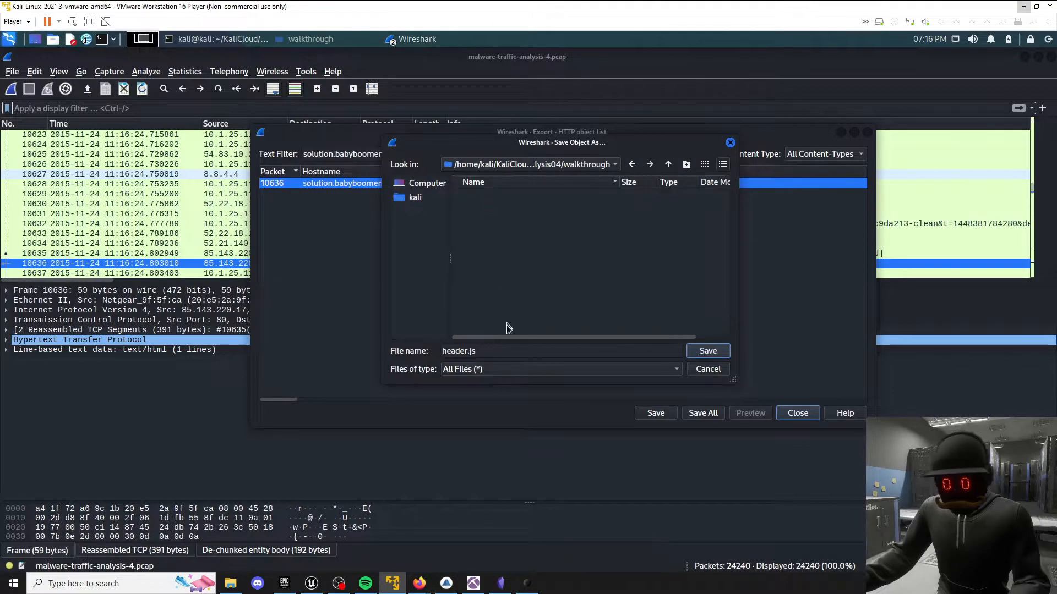
left_click(707, 358)
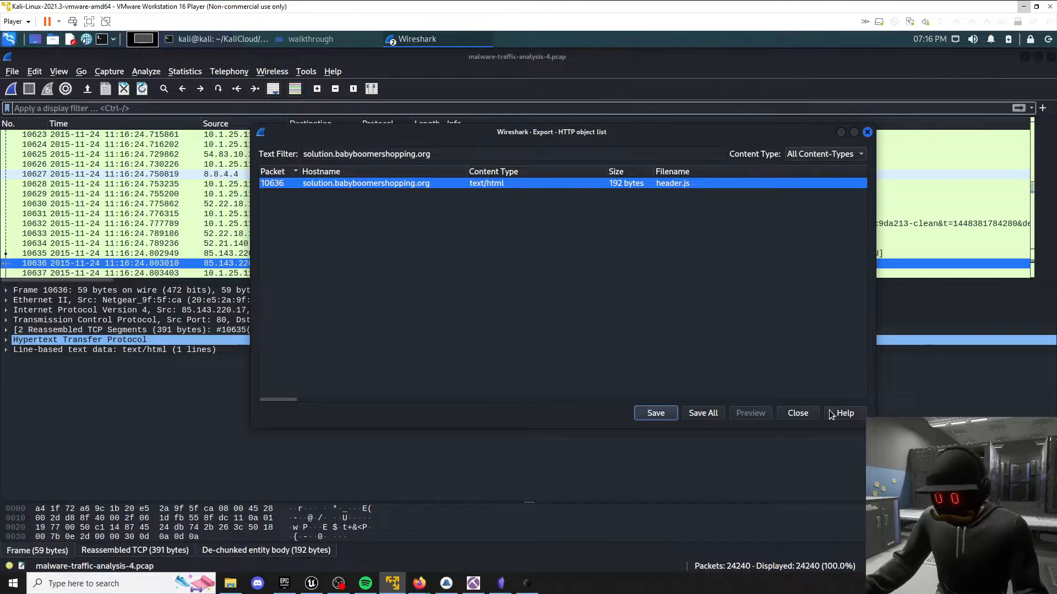
left_click(796, 414)
List the walkthrough folder in the Kali terminal and print header.js with cat to examine its iframe tag.
left_click(1024, 8)
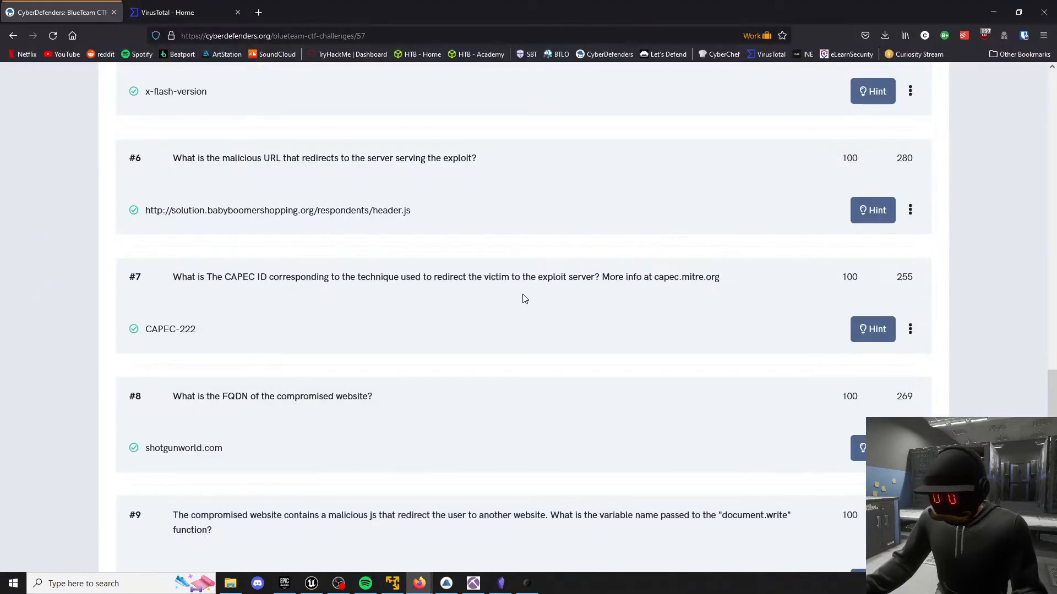
left_click(392, 586)
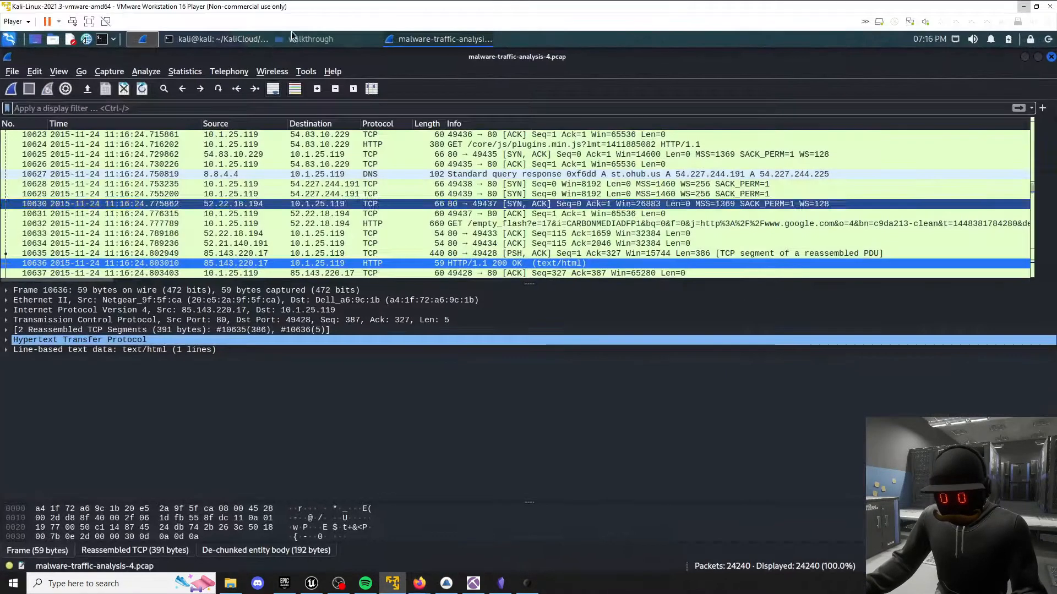
left_click(224, 38)
type("ls")
key("Return")
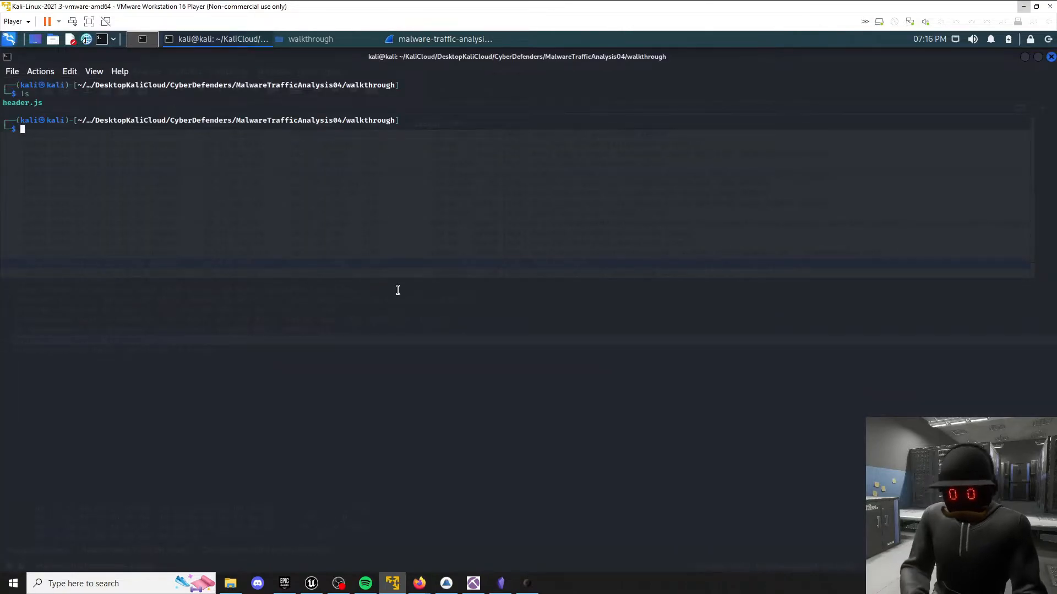
type("cat header")
key("Tab")
key("Return")
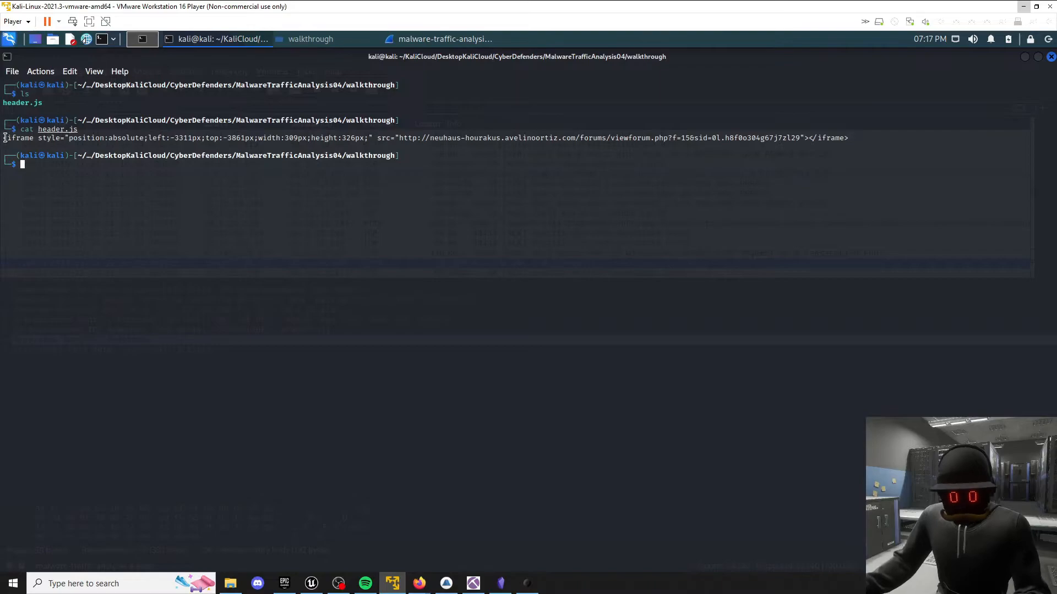
left_click_drag(7, 137, 48, 138)
left_click(48, 138)
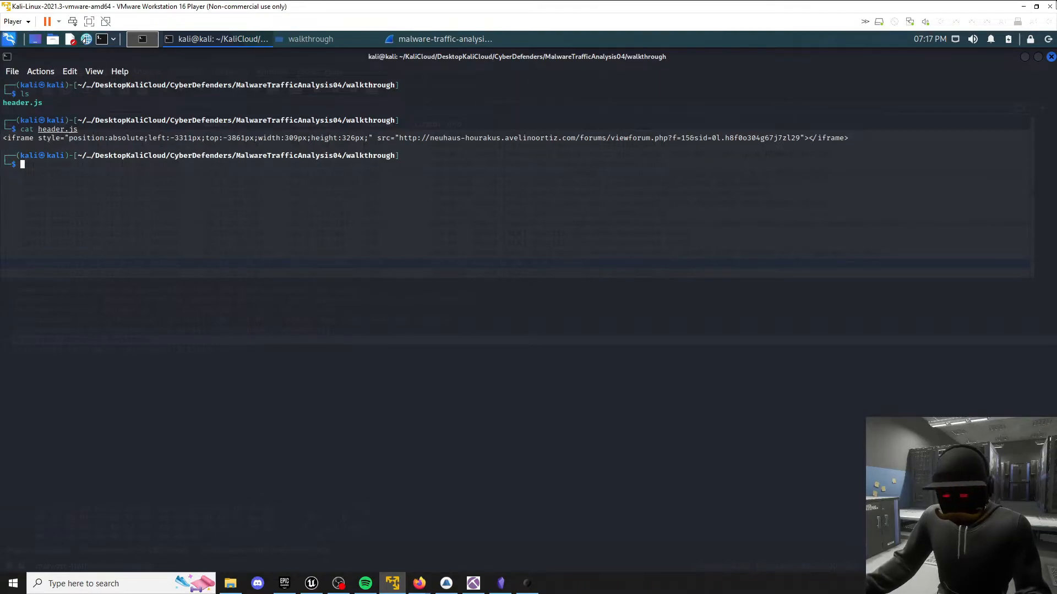
Switch to Firefox and read the definition and usage of the HTML <iframe> tag on W3Schools.
left_click(1023, 10)
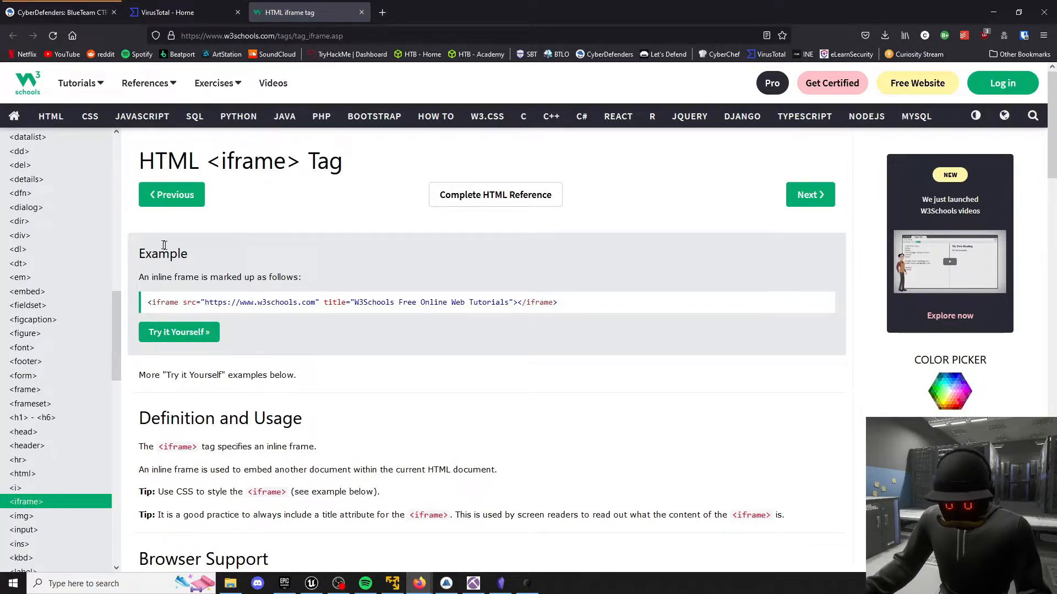
scroll(205, 277, "down", 2)
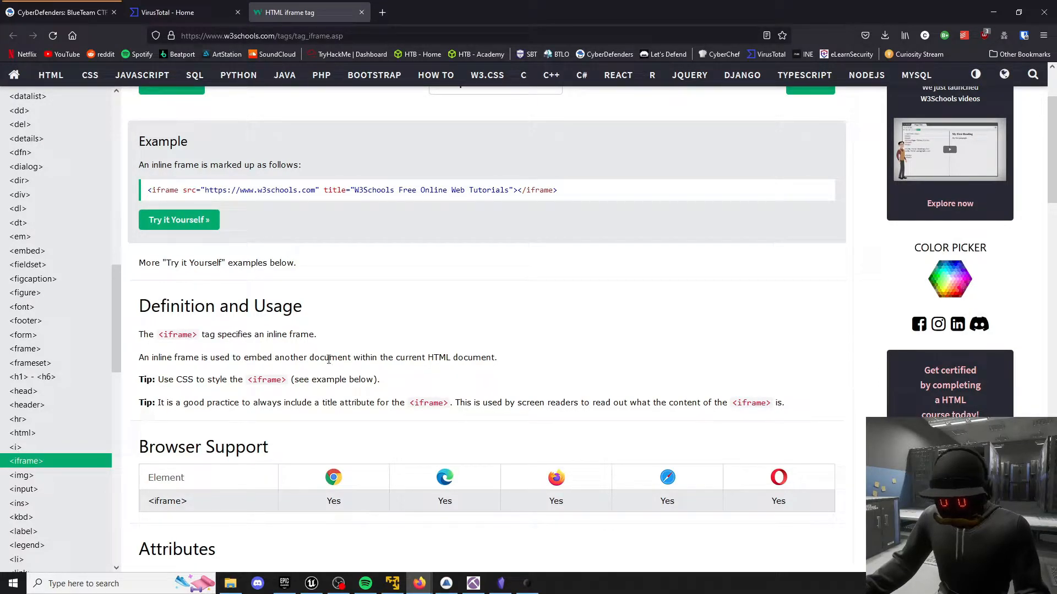
left_click_drag(394, 357, 573, 357)
left_click(487, 356)
scroll(487, 358, "up", 2)
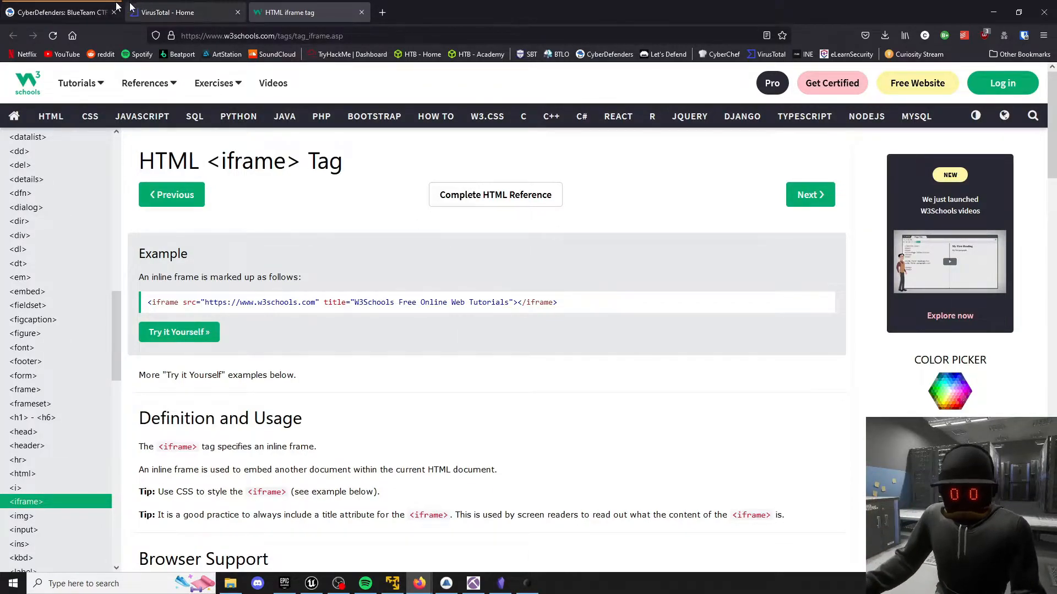
Open capec.mitre.org from the challenge page and search the CAPEC list for "iframe".
left_click(86, 4)
key("alt+Tab")
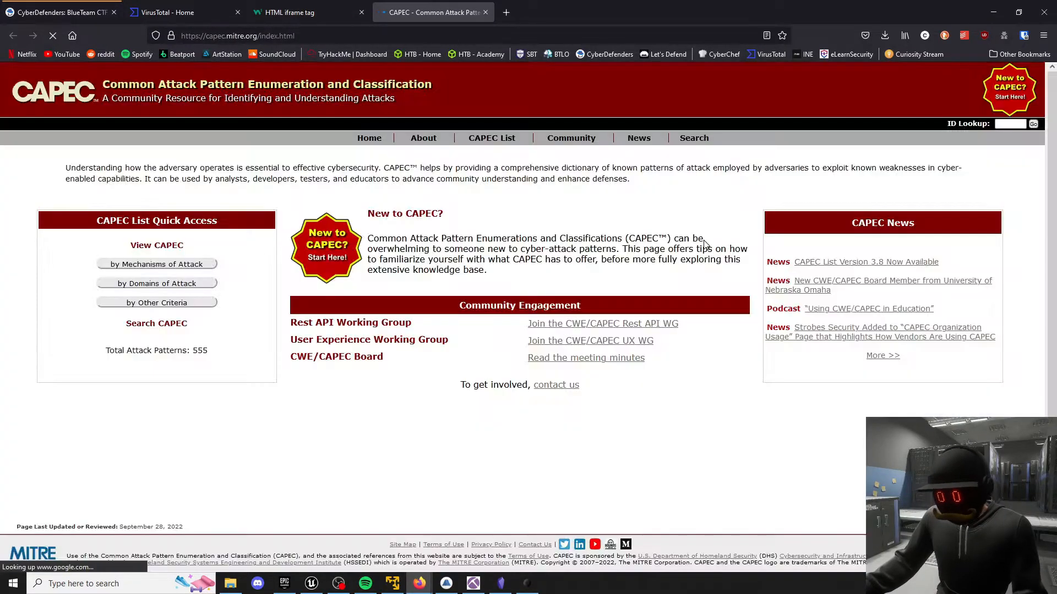
left_click(153, 336)
type("i")
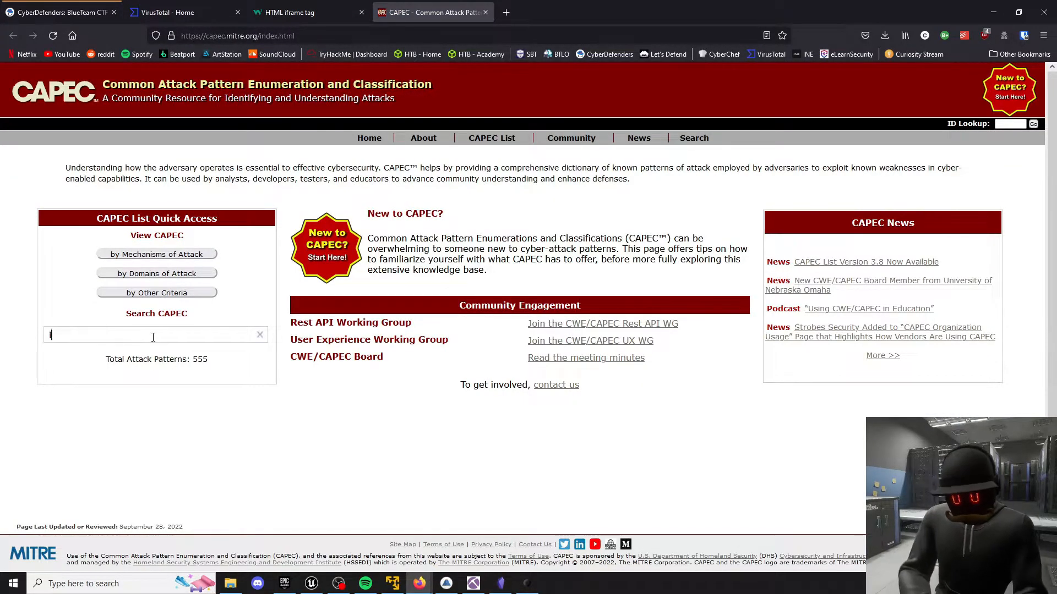
type("frame")
key("Return")
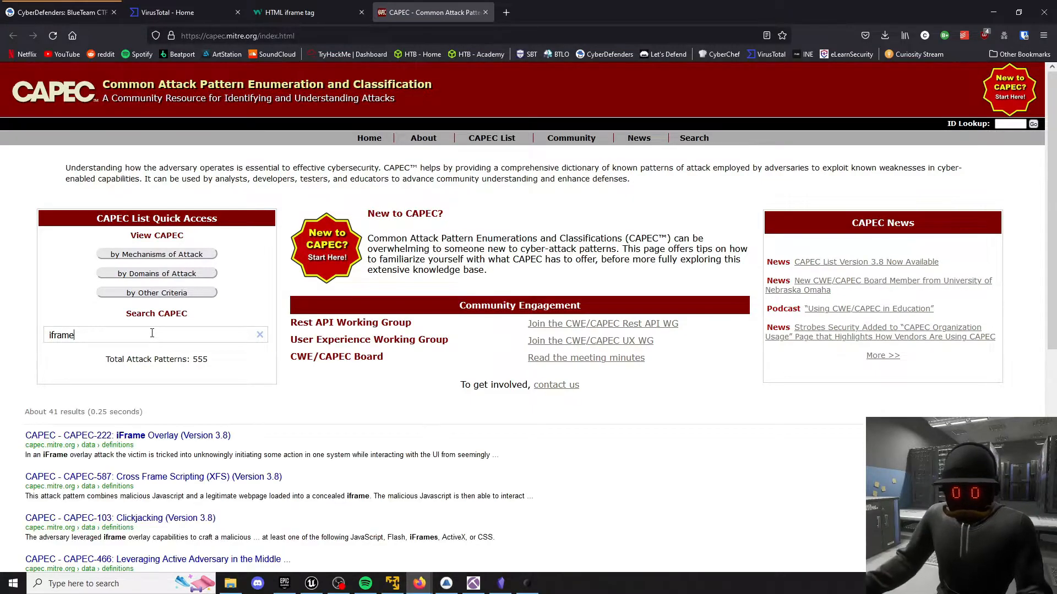
Open the CAPEC-222: iFrame Overlay entry, check its ID and title, and return to the CyberDefenders questions.
scroll(143, 358, "down", 1)
left_click(149, 380)
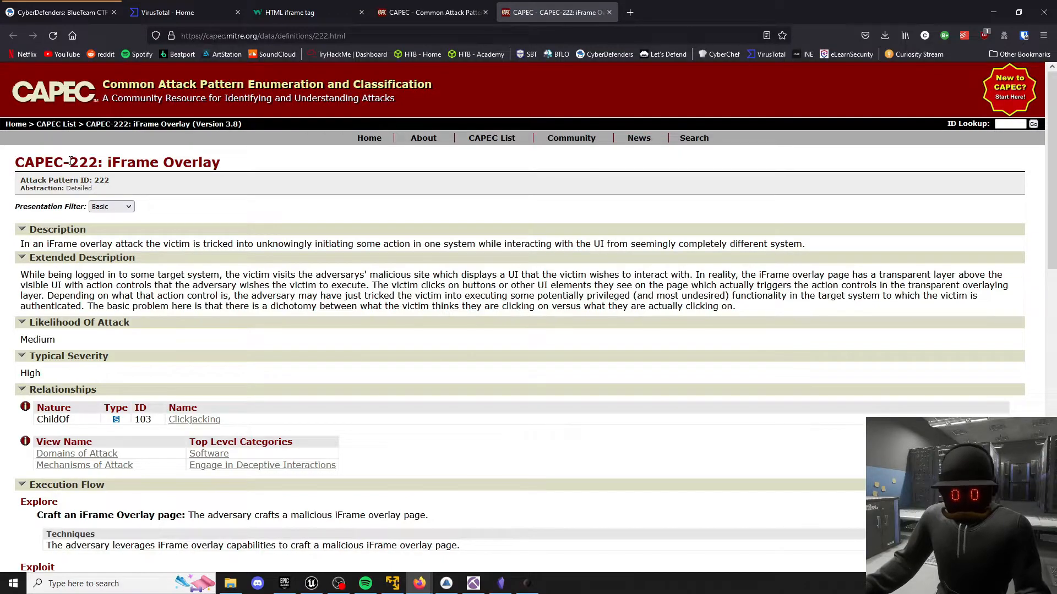
double_click(77, 162)
left_click_drag(107, 163, 195, 160)
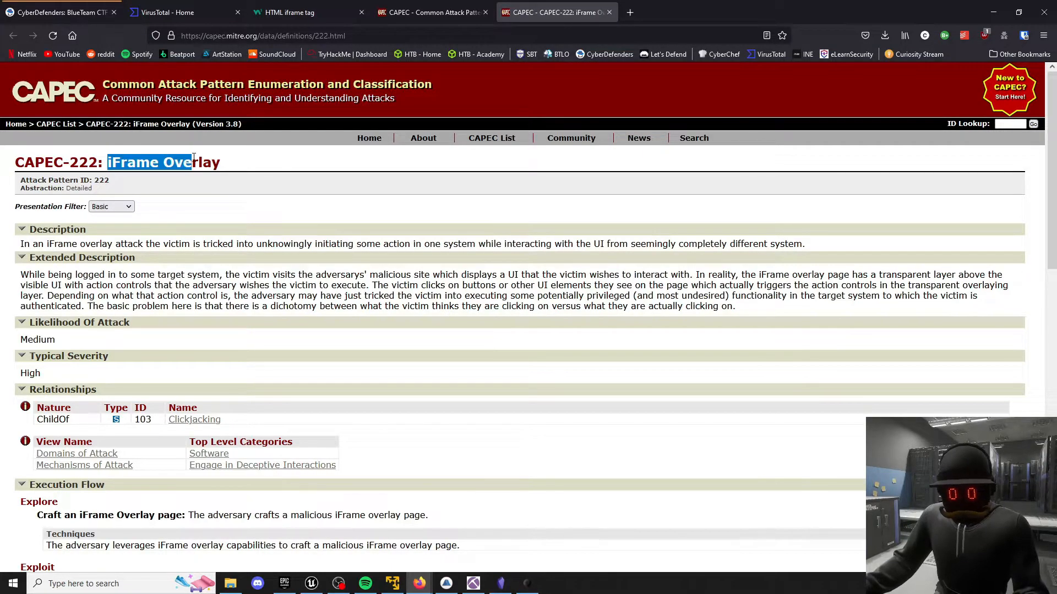
left_click(60, 12)
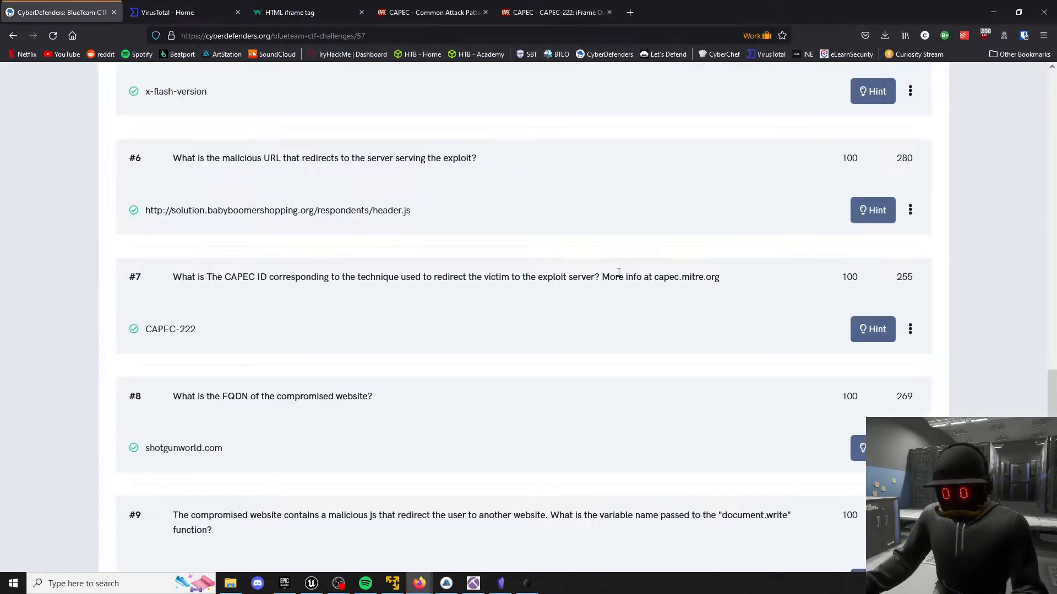
Review question 7's wording and its CAPEC-222 answer, and move on to the remaining CyberDefenders questions.
left_click_drag(225, 277, 275, 277)
left_click(278, 276)
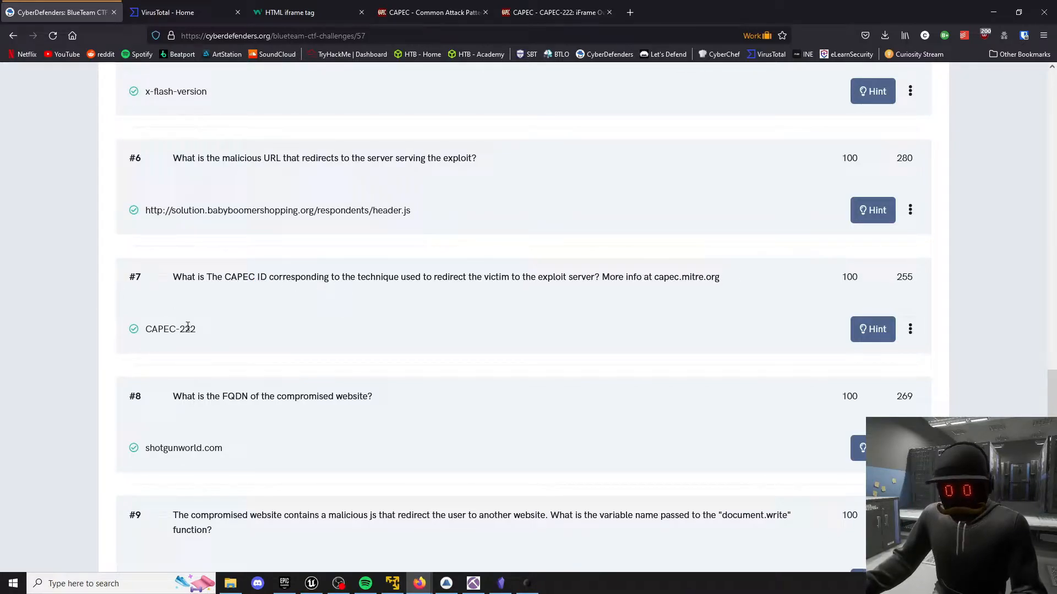
scroll(220, 330, "down", 3)
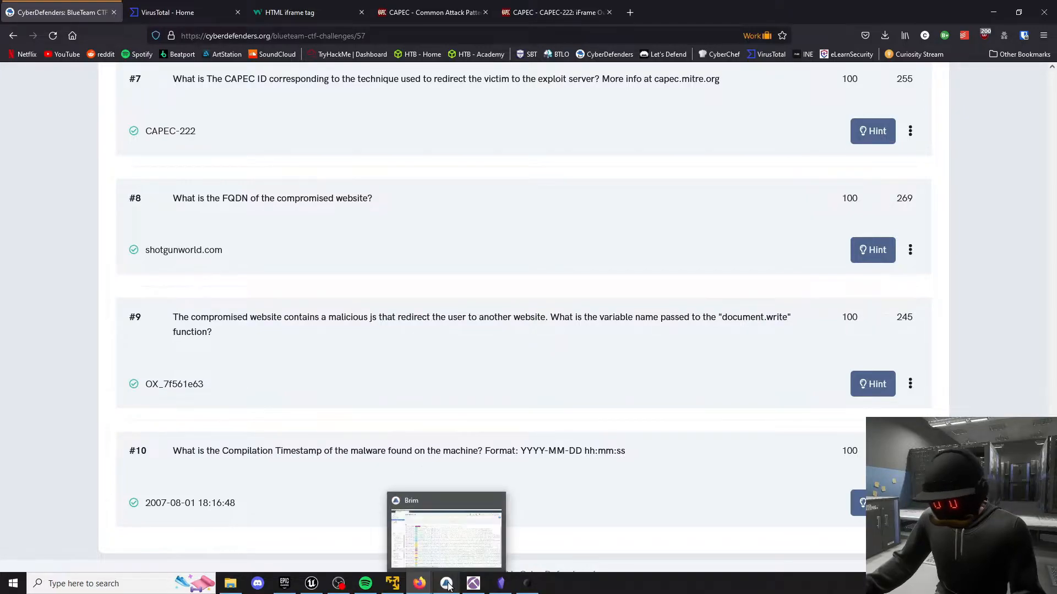
Switch to Brim and search the malware-traffic-analysis-4.pcap pool for shotgunworld.com.
mouse_move(462, 586)
left_click(393, 584)
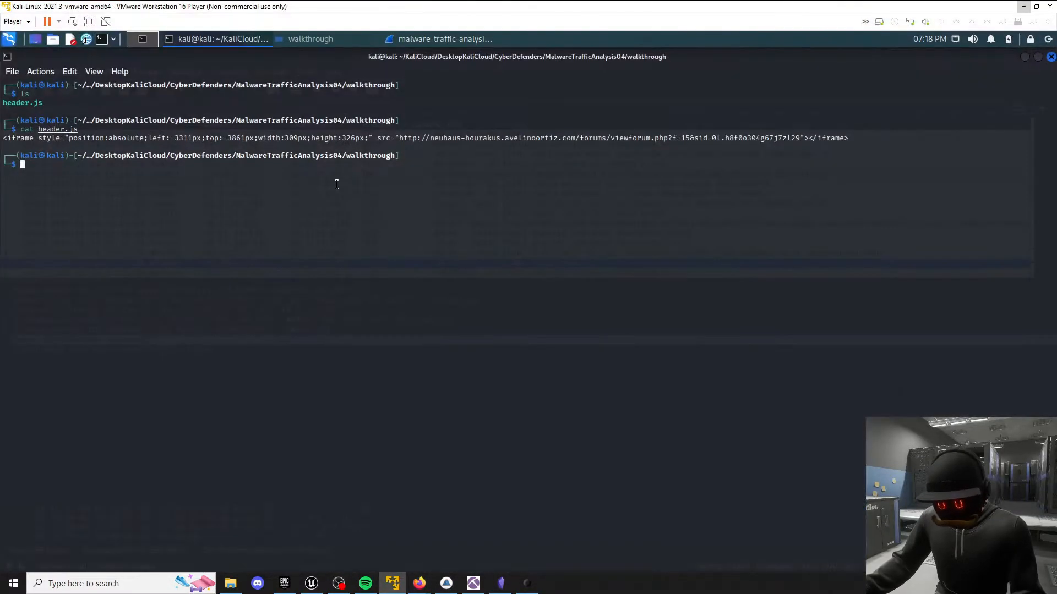
left_click(414, 38)
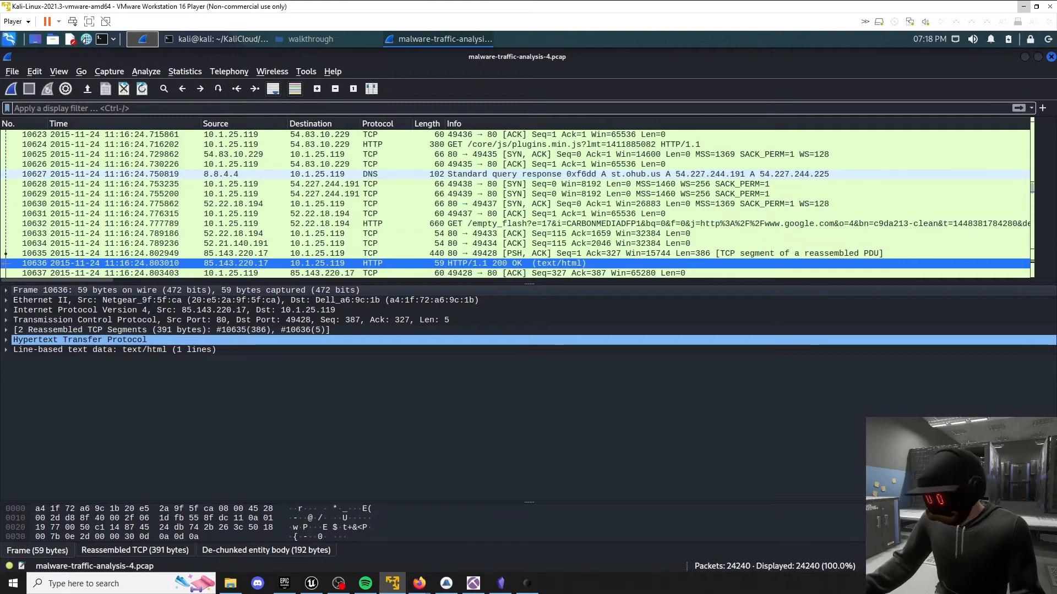
left_click(446, 583)
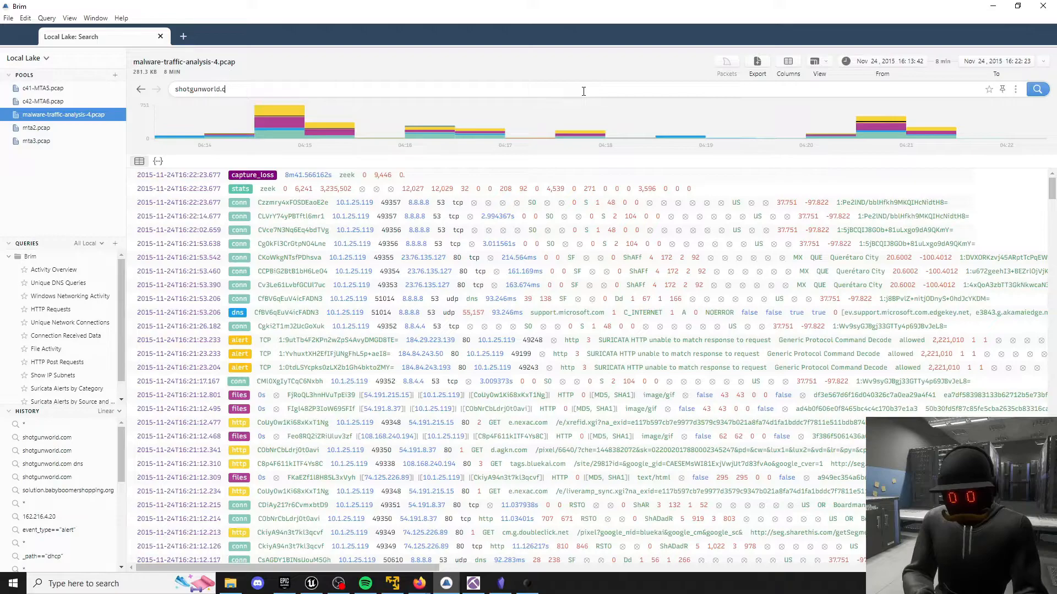
key("Return")
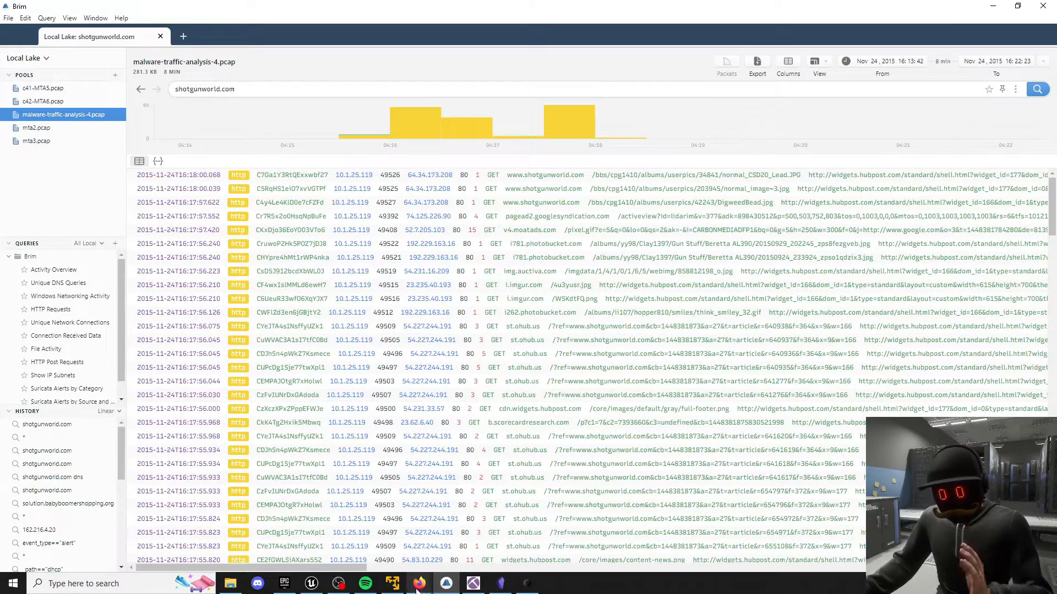
Return to Wireshark in the Kali VM and look up "shotgun" among the capture's resolved host addresses.
left_click(392, 583)
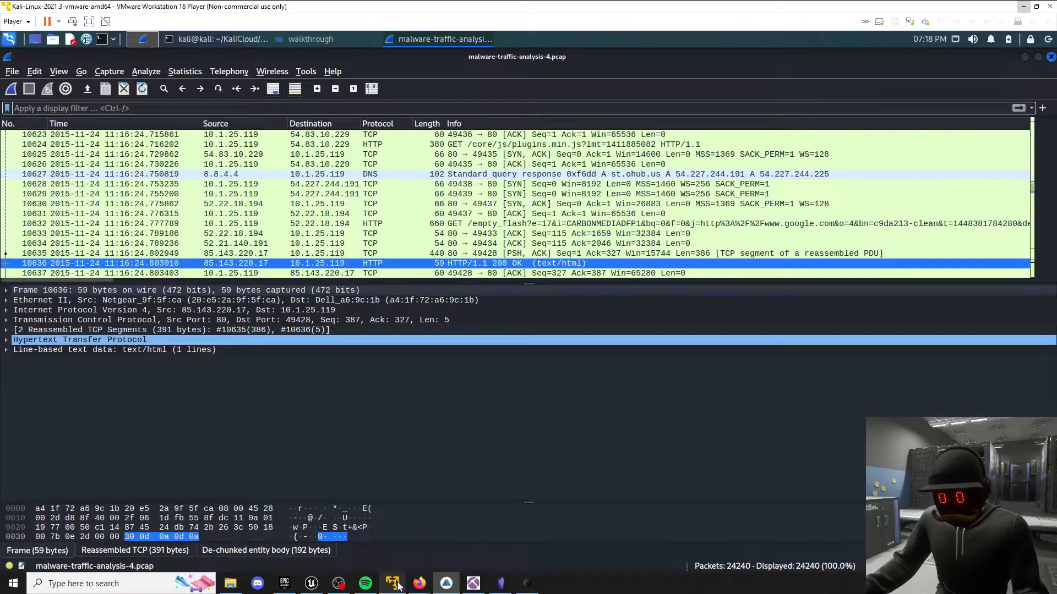
left_click(195, 75)
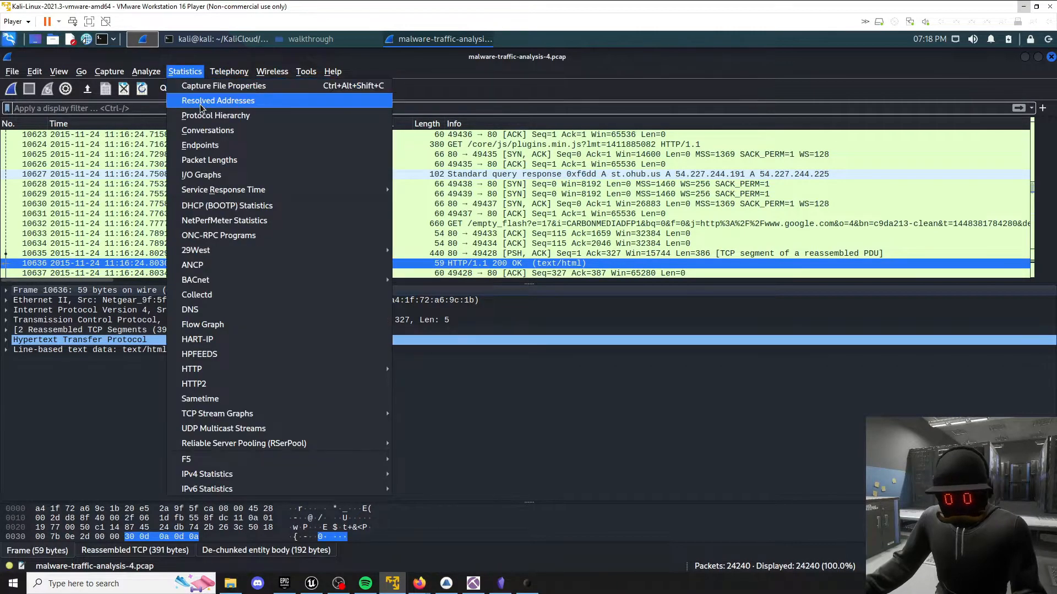
key("Escape")
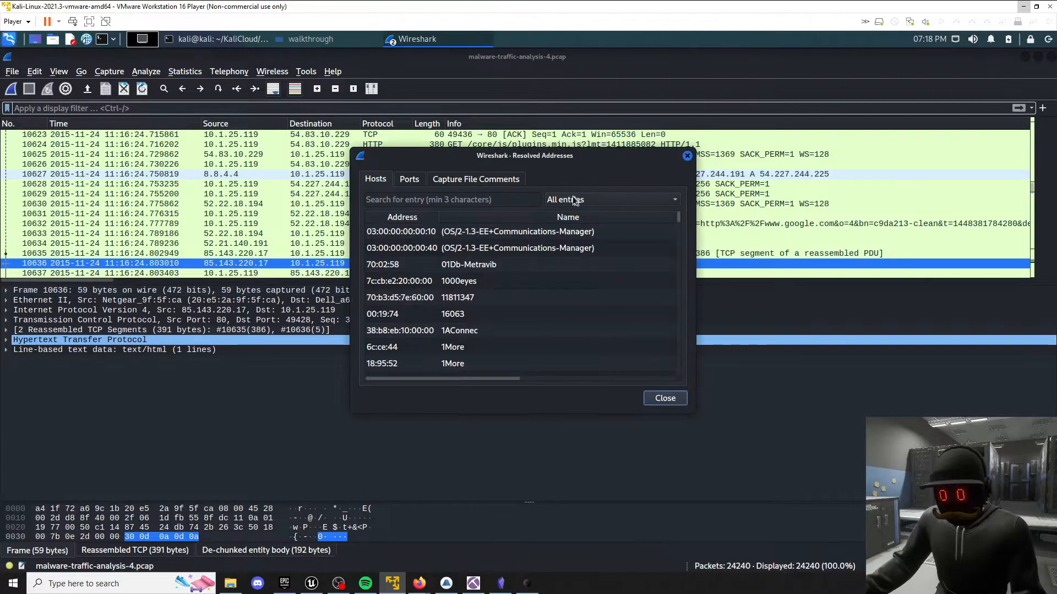
type("sh")
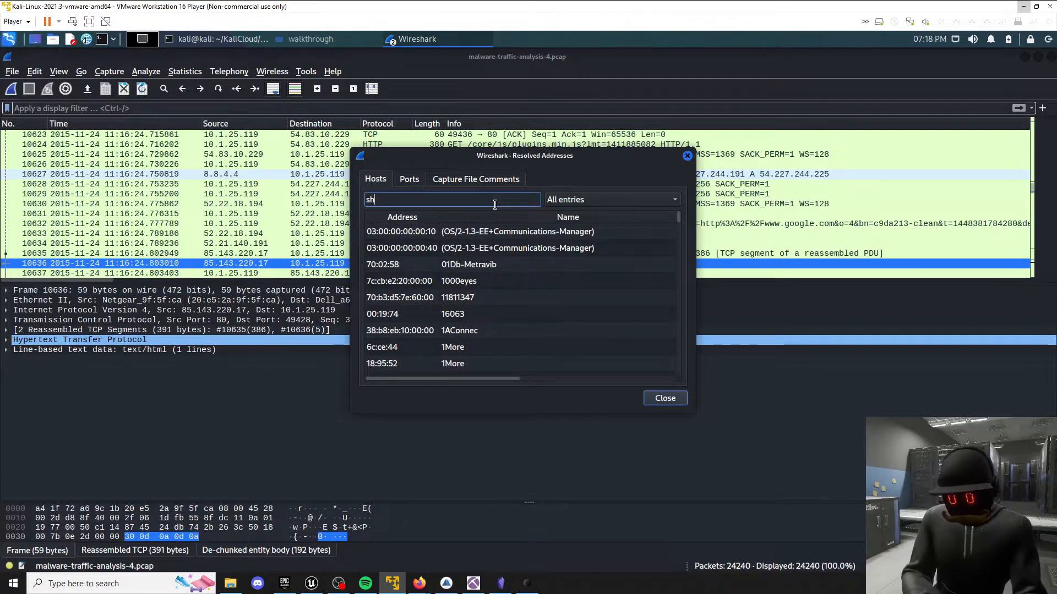
type("otgun")
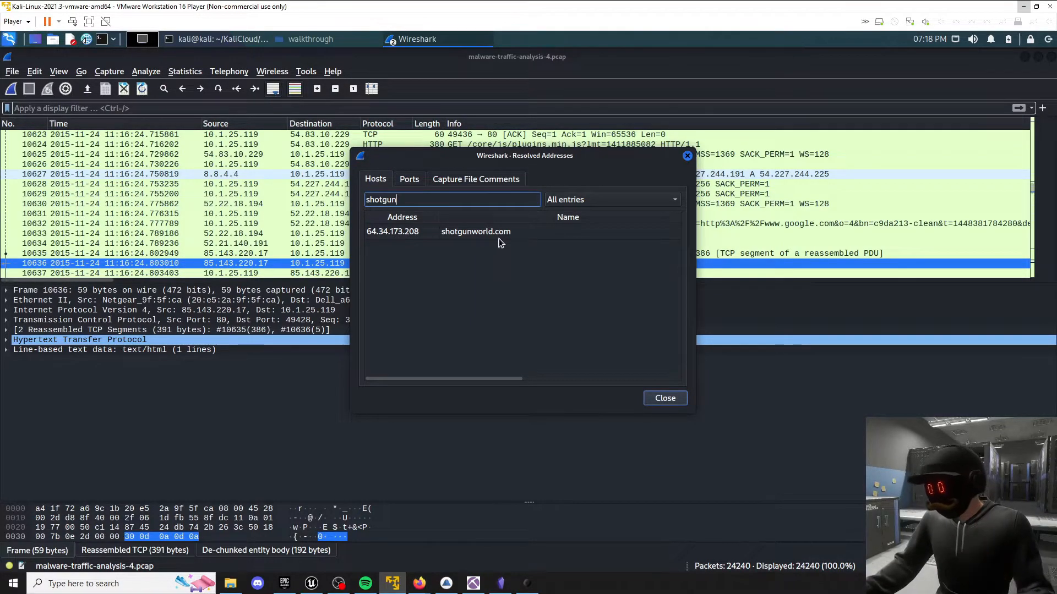
left_click(687, 156)
Filter the capture with ip.src==64.34.173.208 && ip.dst==10.1.25.119 to isolate the compromised site's traffic to the victim.
key("alt+Tab")
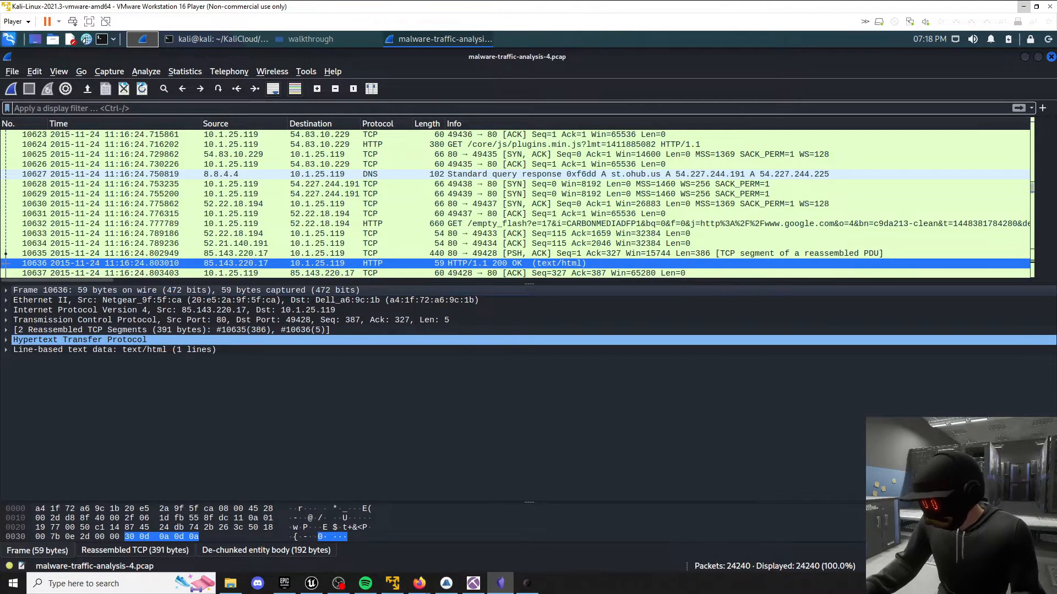
key("alt+Tab")
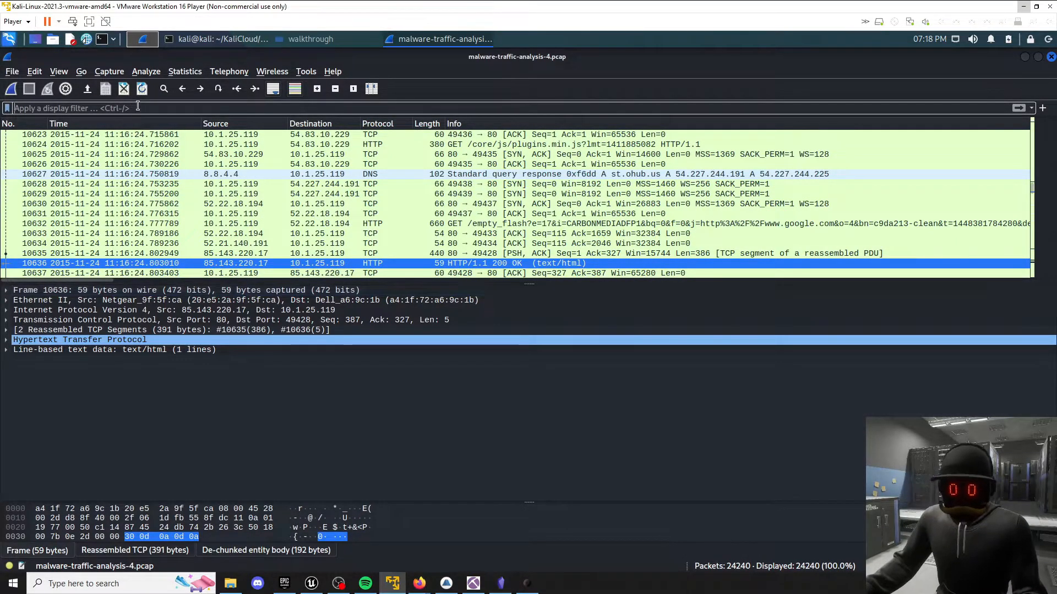
left_click(138, 108)
type("ip.src==64.34.173.208 && ip.dst==10.1.25.119")
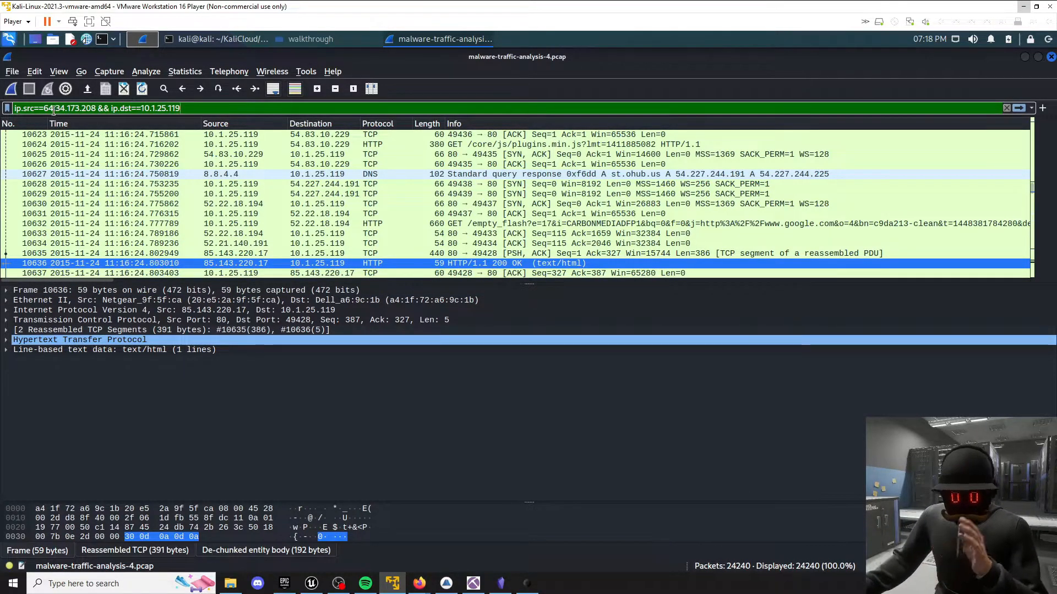
left_click_drag(44, 107, 187, 108)
left_click(188, 107)
key("Return")
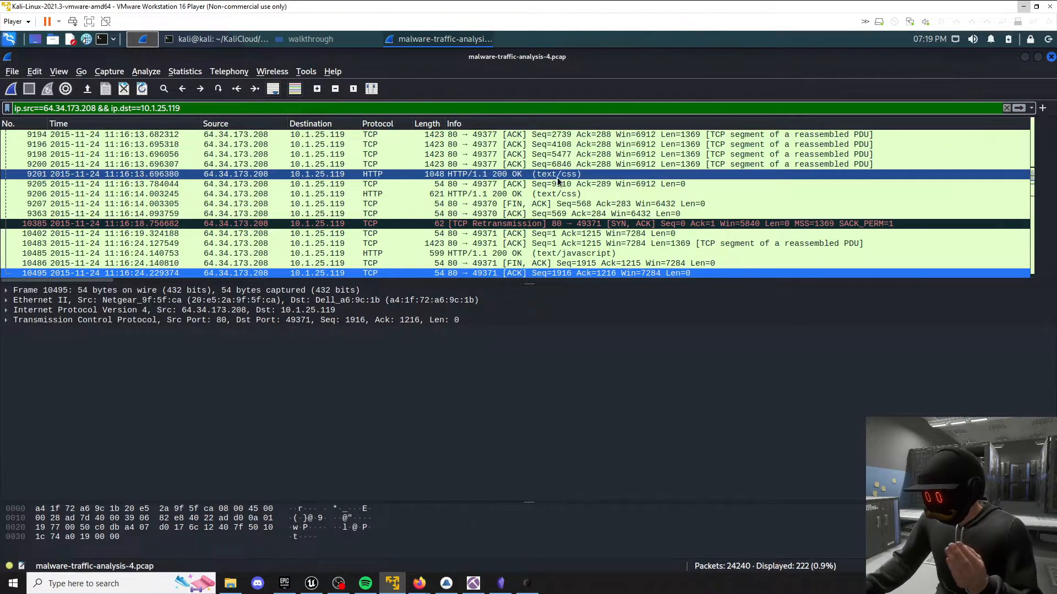
Search the filtered packets' details for the string ".js" and advance to the text/javascript response in packet 10485.
key("ctrl+f")
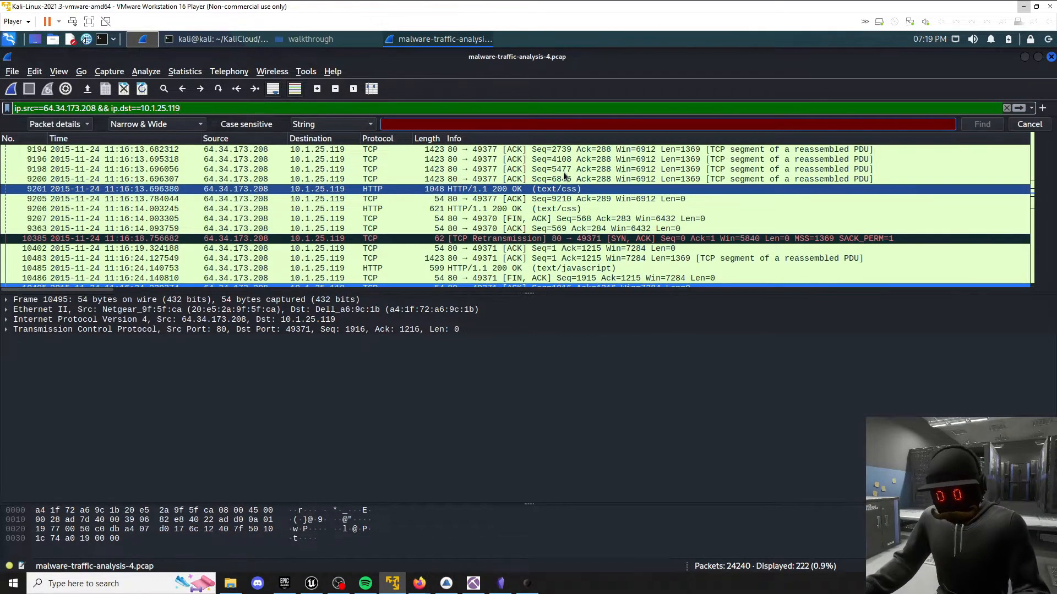
type(".js")
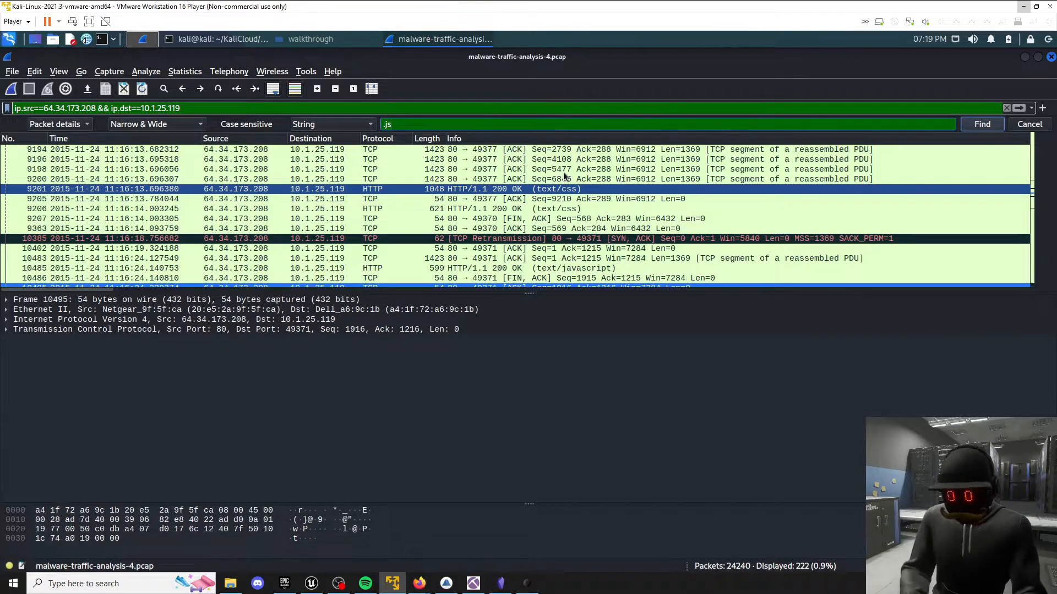
key("Return")
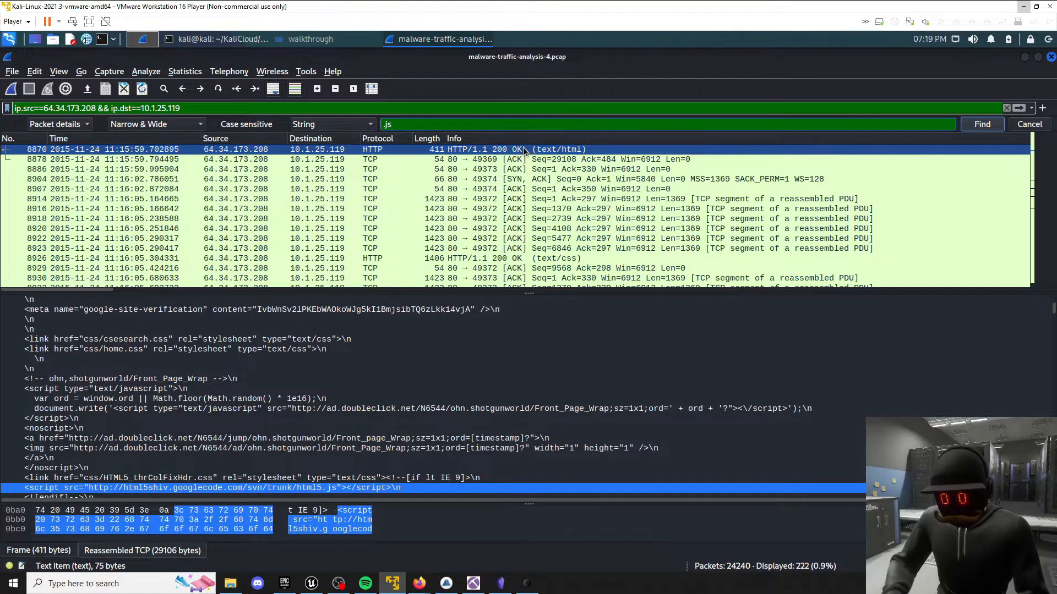
key("Return")
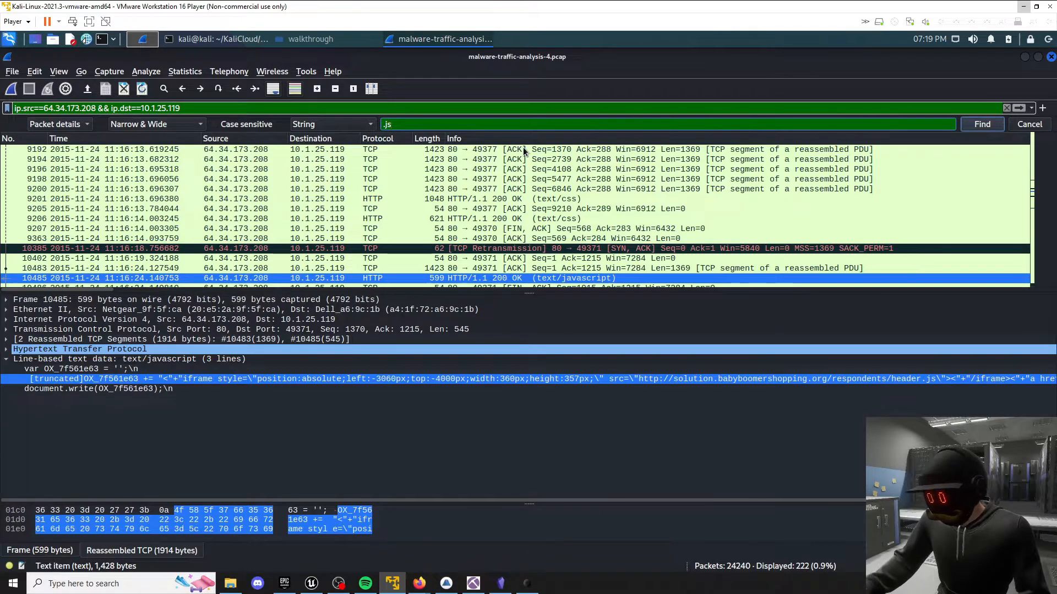
Follow the HTTP stream of packet 10485, the text/javascript response.
right_click(454, 279)
mouse_move(530, 457)
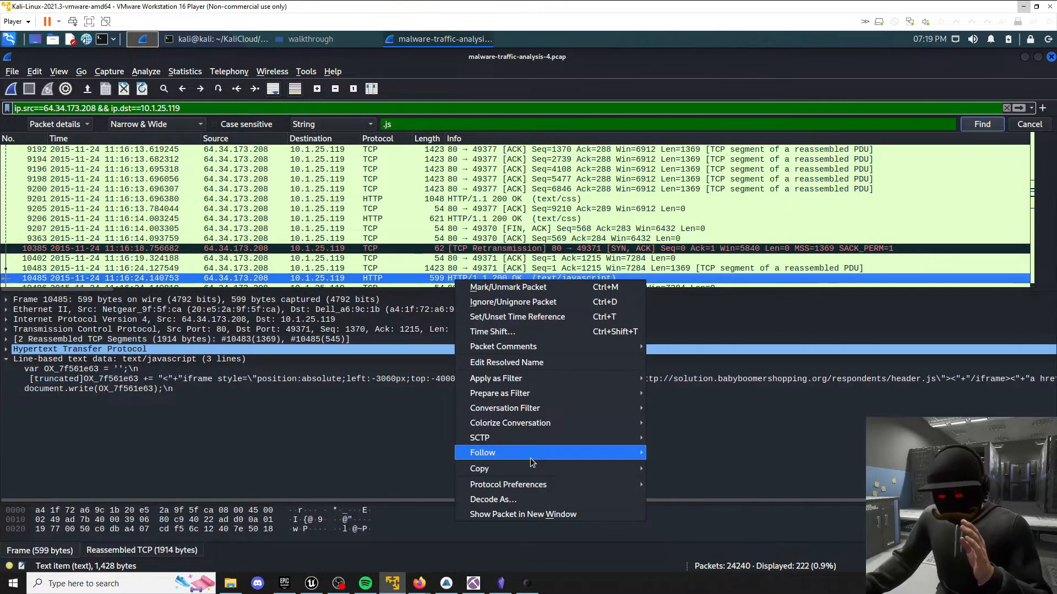
left_click(711, 511)
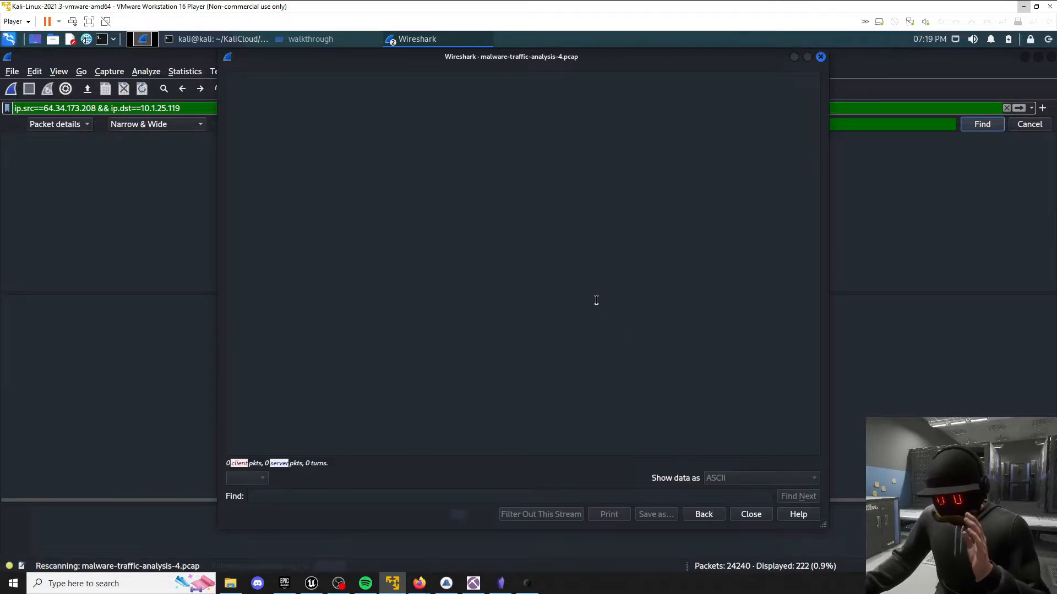
left_click(557, 296)
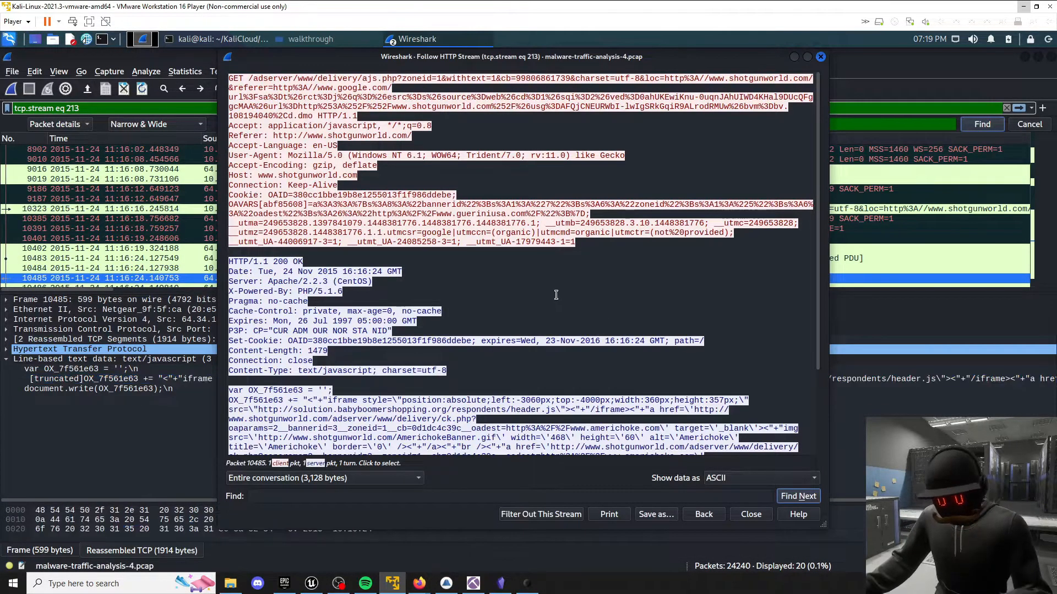
Find "document.write" in the HTTP stream and examine the variable passed to it.
key("ctrl+f")
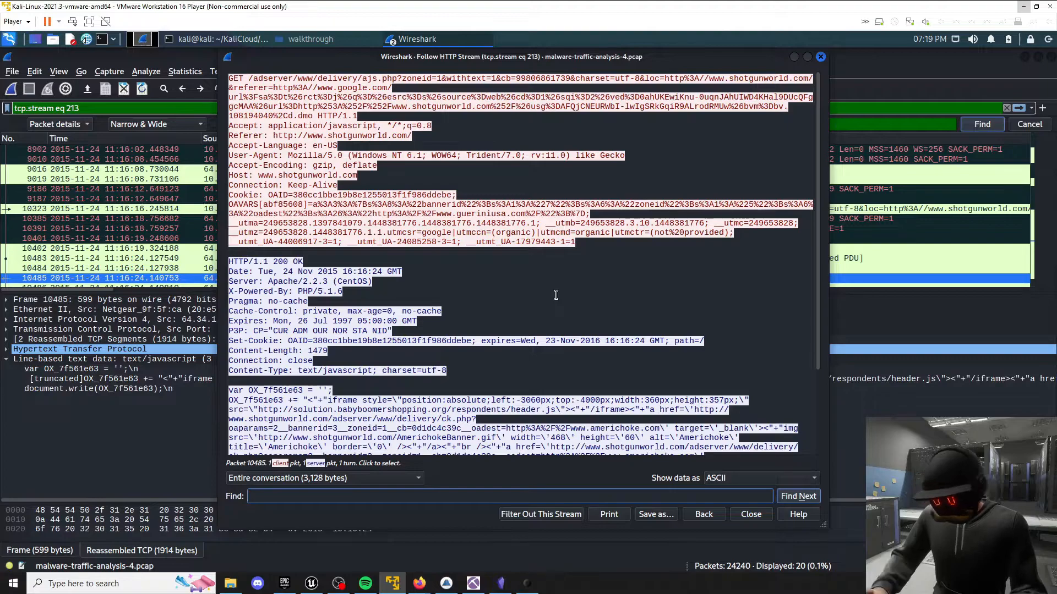
type("document")
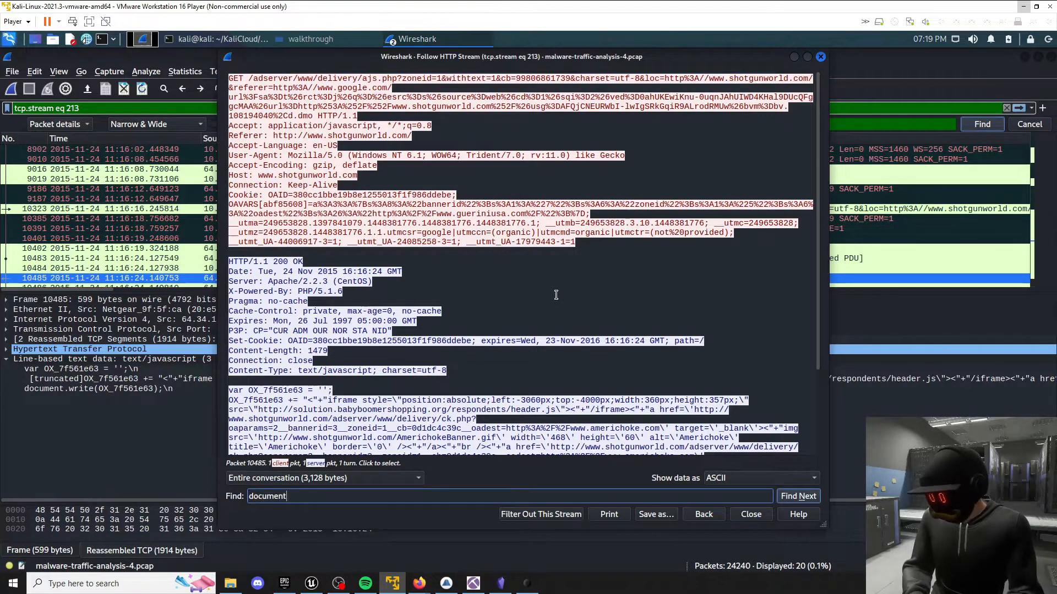
type(".write")
key("Return")
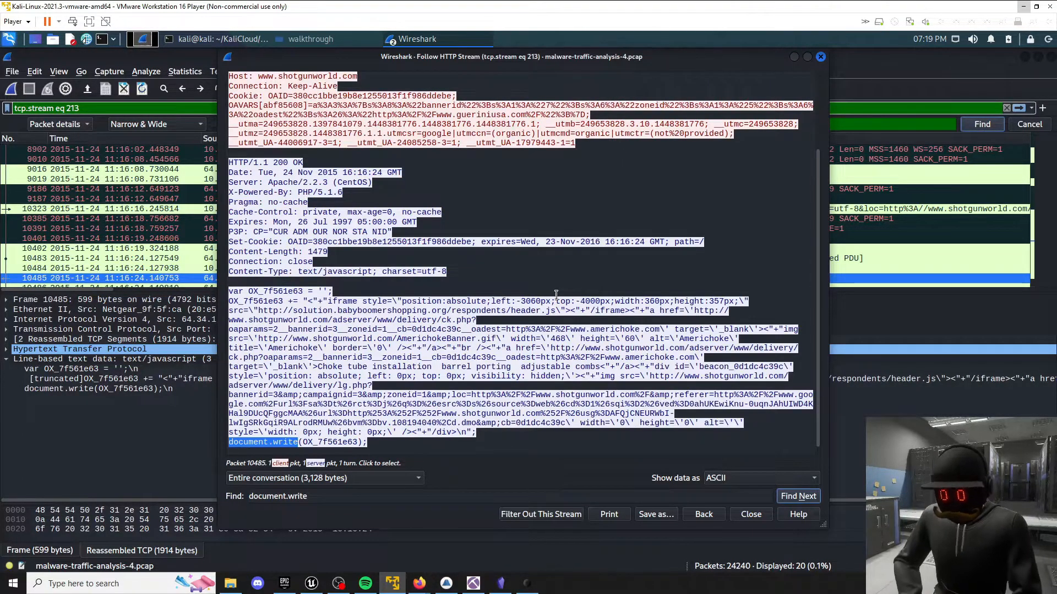
left_click_drag(303, 441, 278, 438)
left_click(279, 438)
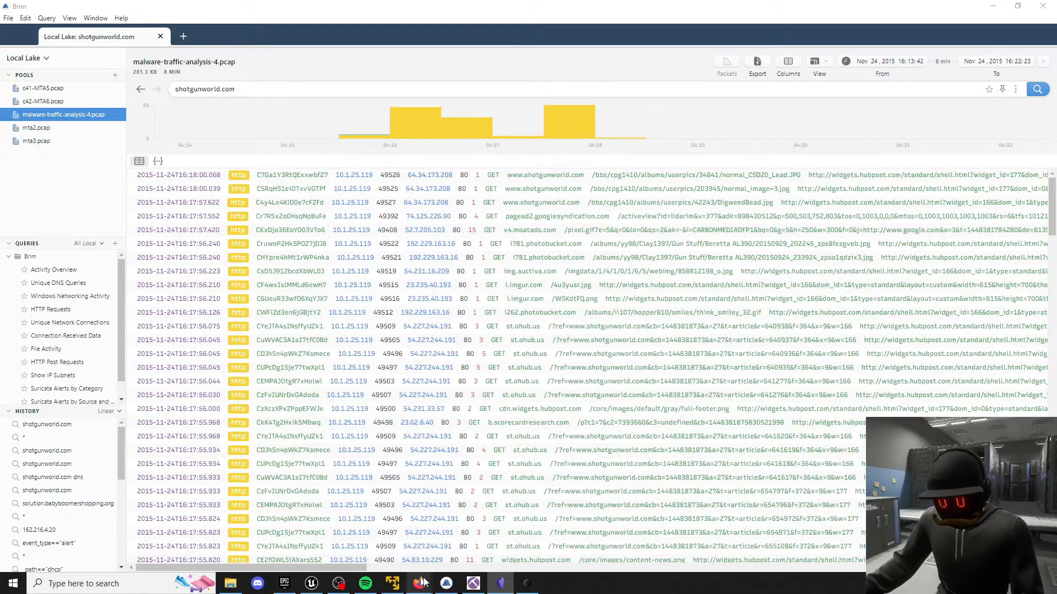
Switch to the CyberDefenders page in Firefox, check question 9's answer OX_7f561e63 and read question 10 on the compilation timestamp.
mouse_move(419, 584)
left_click(614, 543)
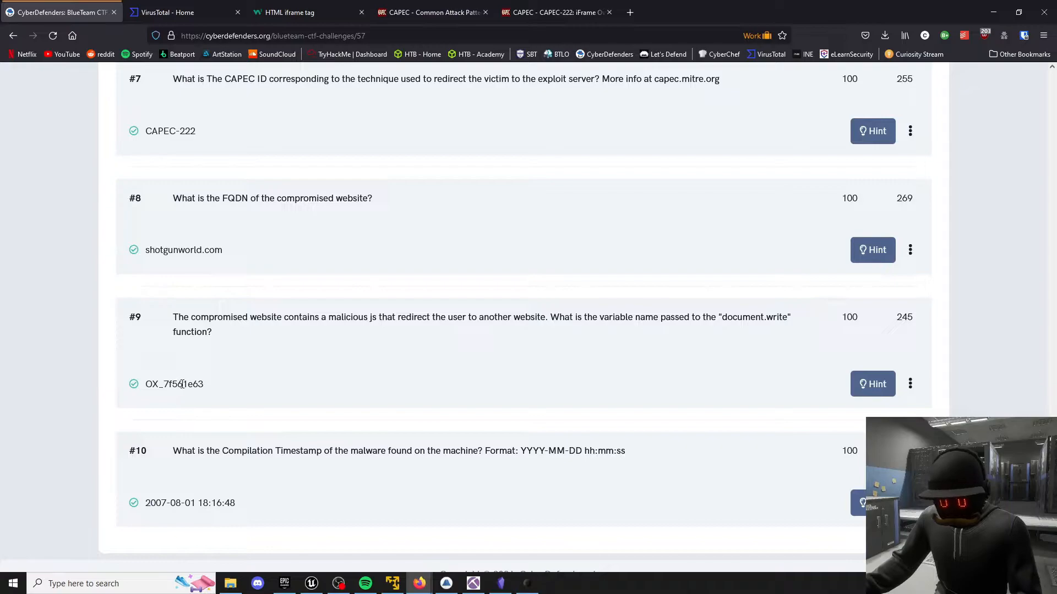
left_click_drag(204, 386, 155, 384)
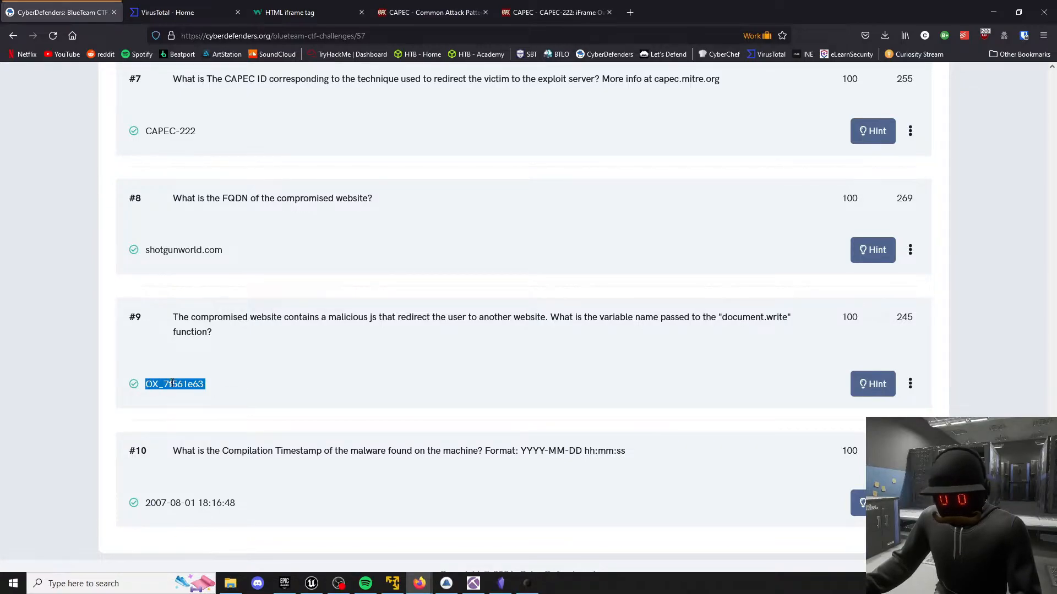
left_click(203, 383)
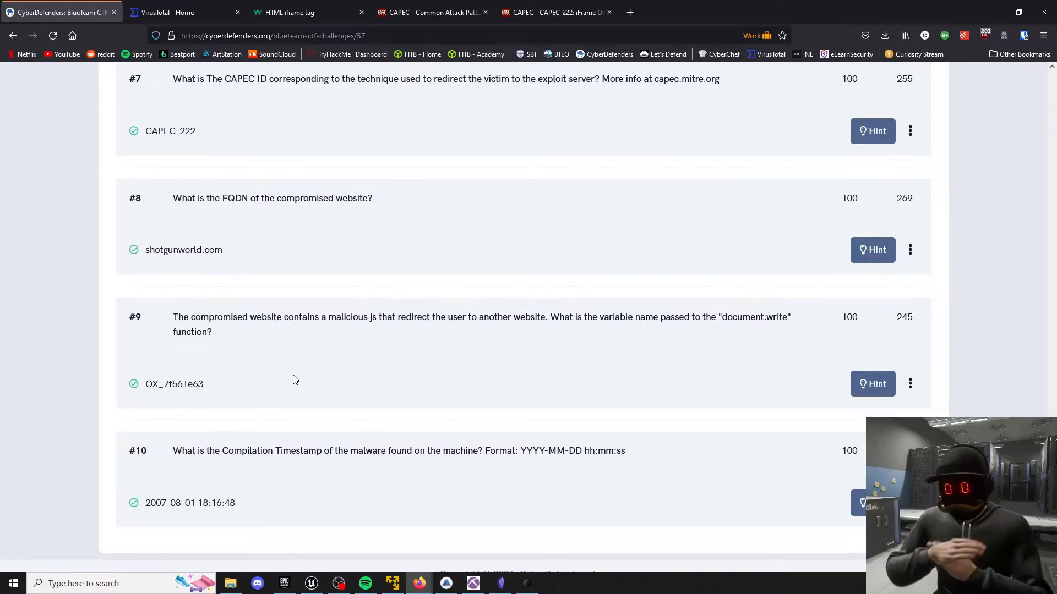
scroll(260, 384, "down", 1)
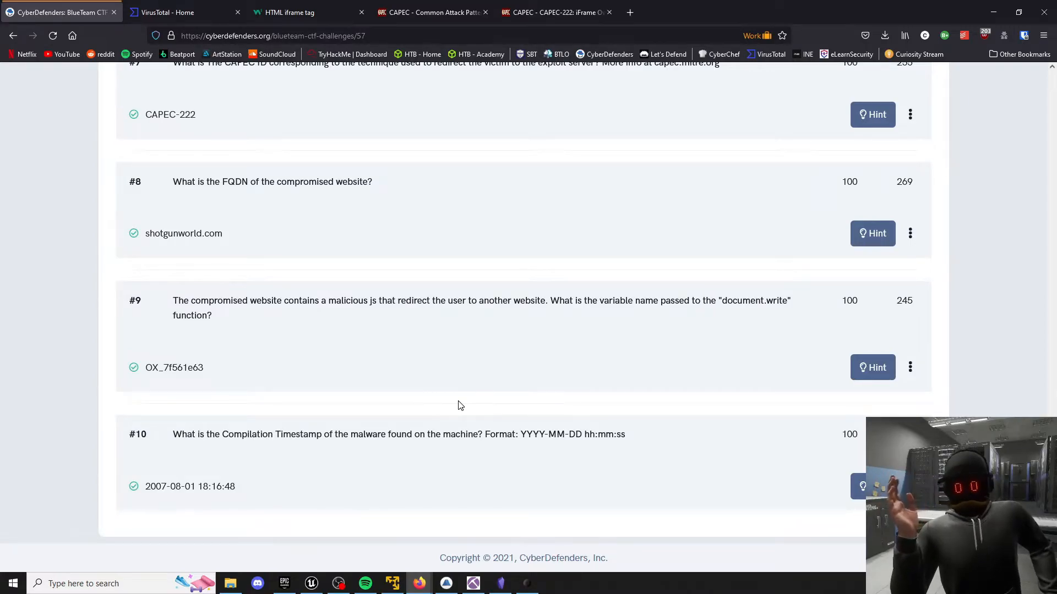
scroll(411, 290, "up", 20)
scroll(412, 283, "down", 1)
scroll(275, 231, "down", 2)
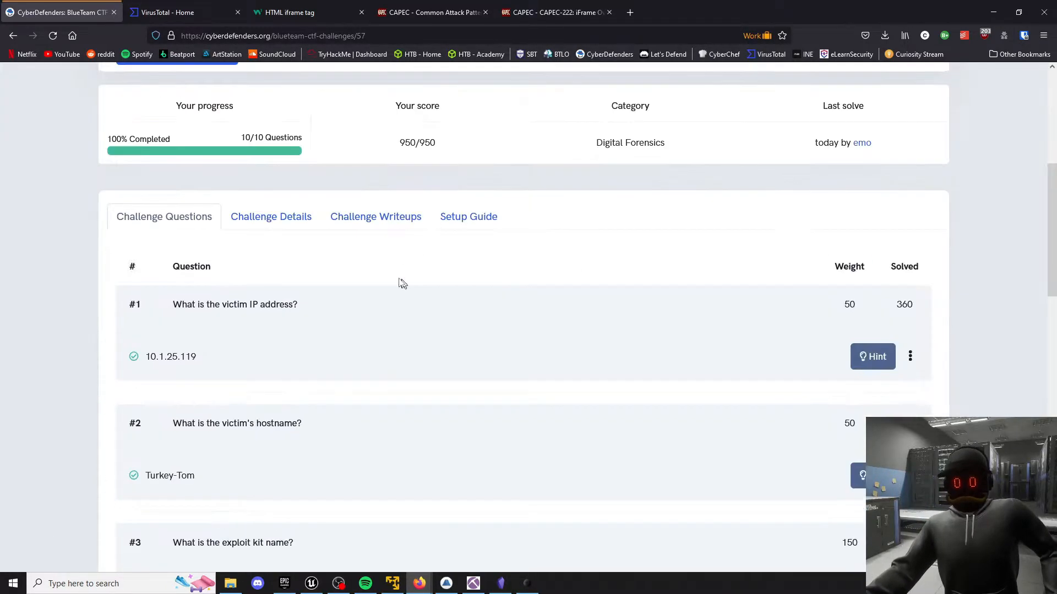
Open the Challenge Details and copy the SHA256 hash of the registry-referenced file from The Aftermath section.
left_click(258, 216)
scroll(272, 295, "down", 8)
scroll(193, 322, "down", 20)
scroll(214, 311, "up", 8)
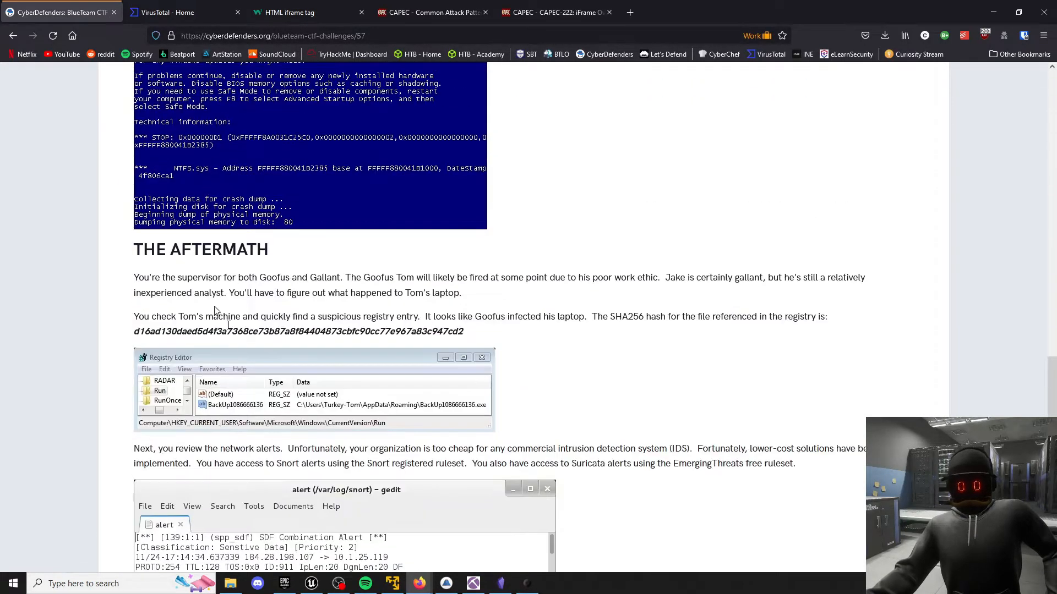
double_click(251, 332)
right_click(251, 330)
left_click(264, 341)
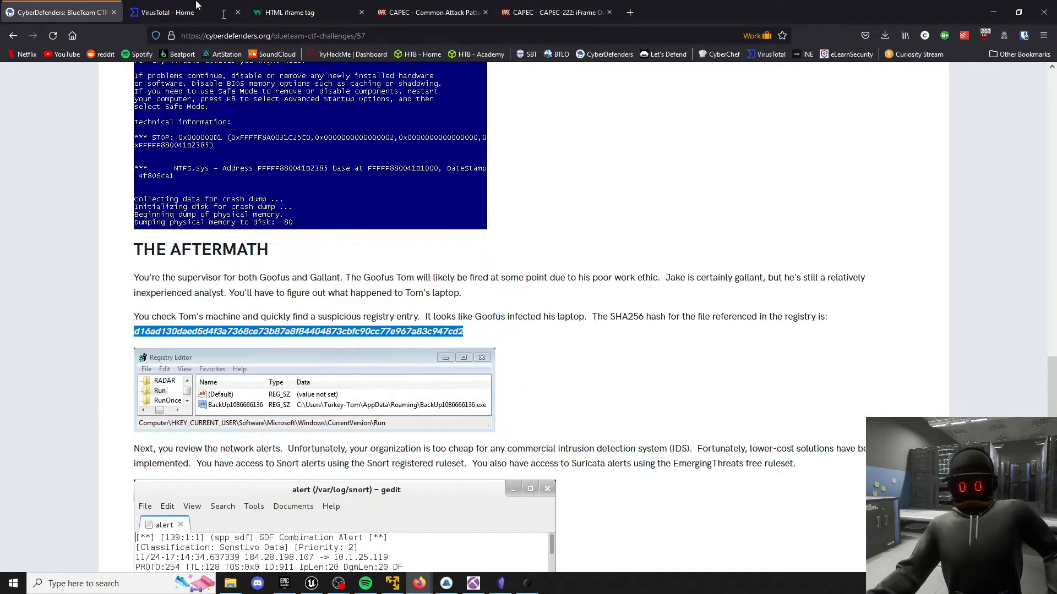
Switch to VirusTotal, search for the copied SHA256 hash and skim the security vendors' detections.
left_click(205, 6)
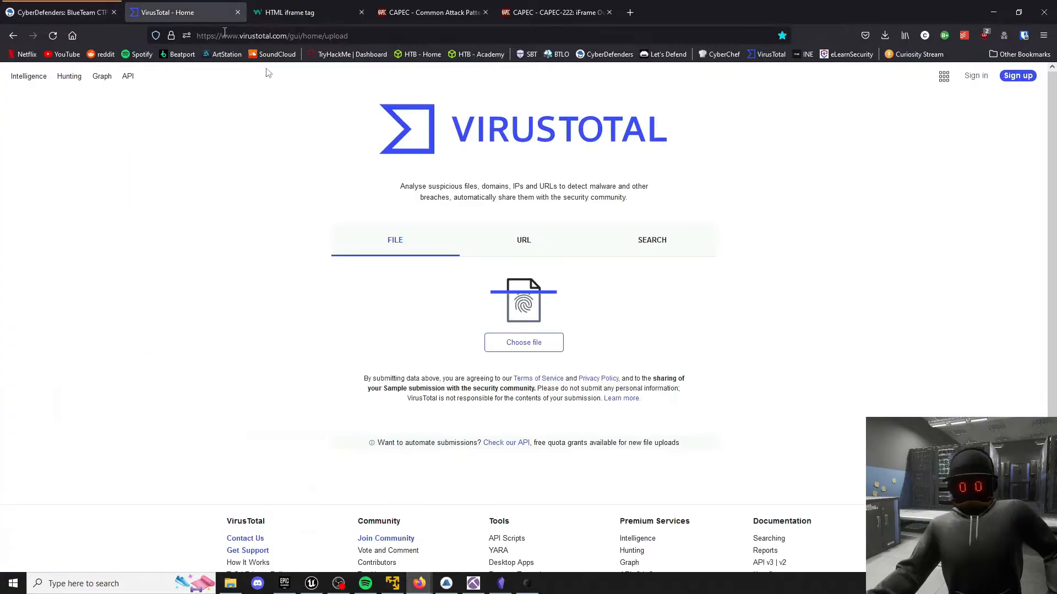
left_click(667, 249)
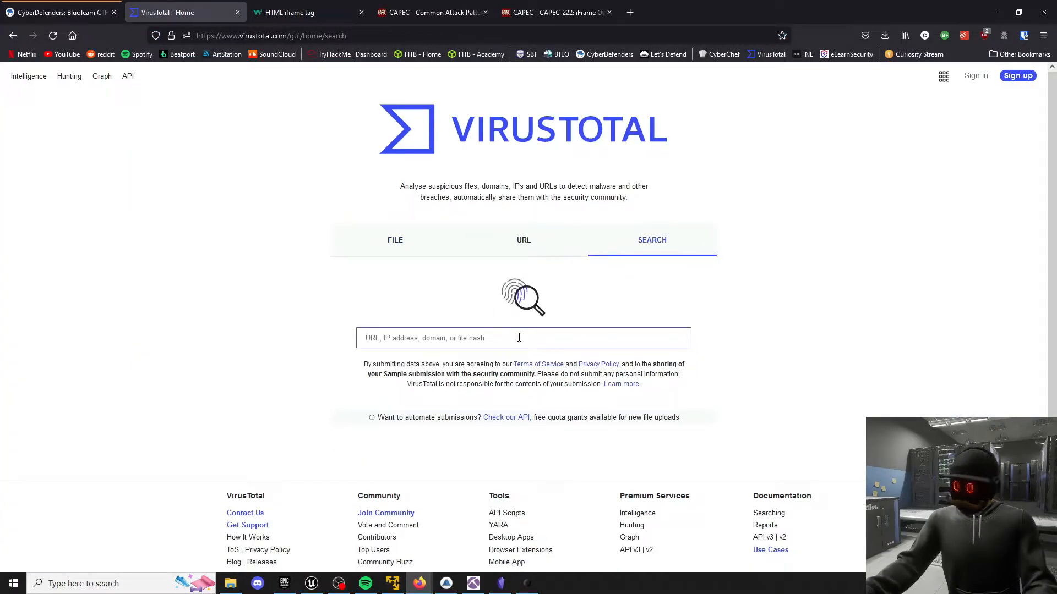
key("ctrl+v")
key("Return")
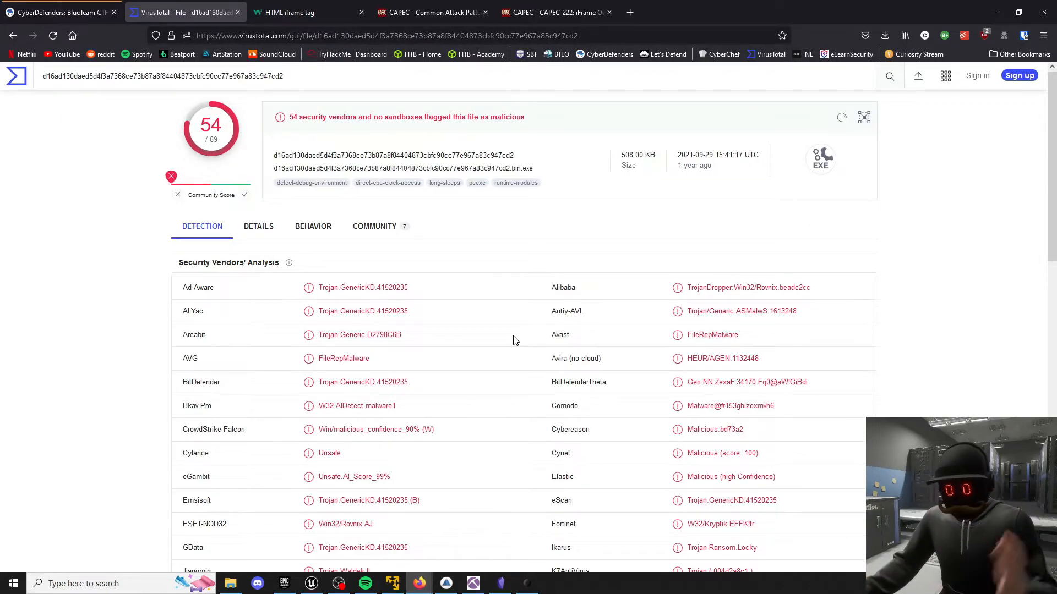
scroll(82, 361, "down", 4)
scroll(88, 360, "up", 4)
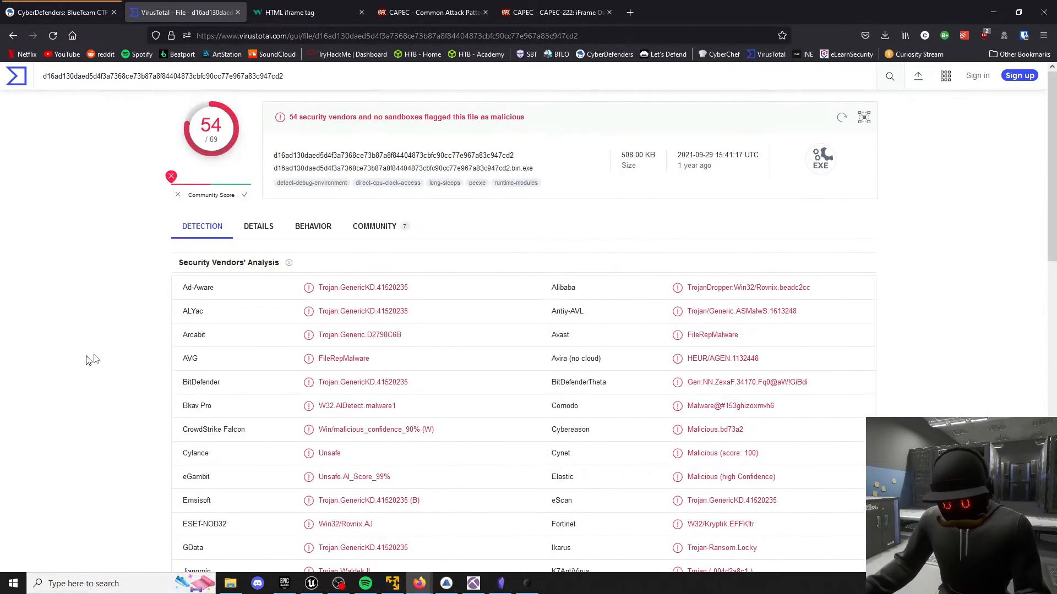
Open the file's details on VirusTotal and highlight the Creation Time date and time in the History section.
left_click(268, 226)
scroll(244, 354, "down", 3)
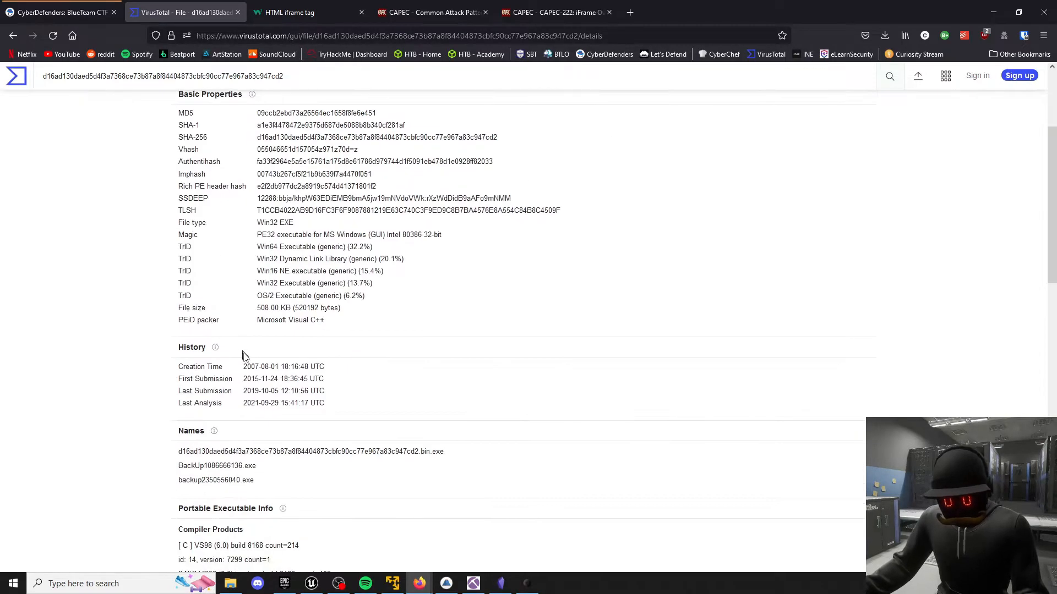
left_click_drag(244, 367, 291, 368)
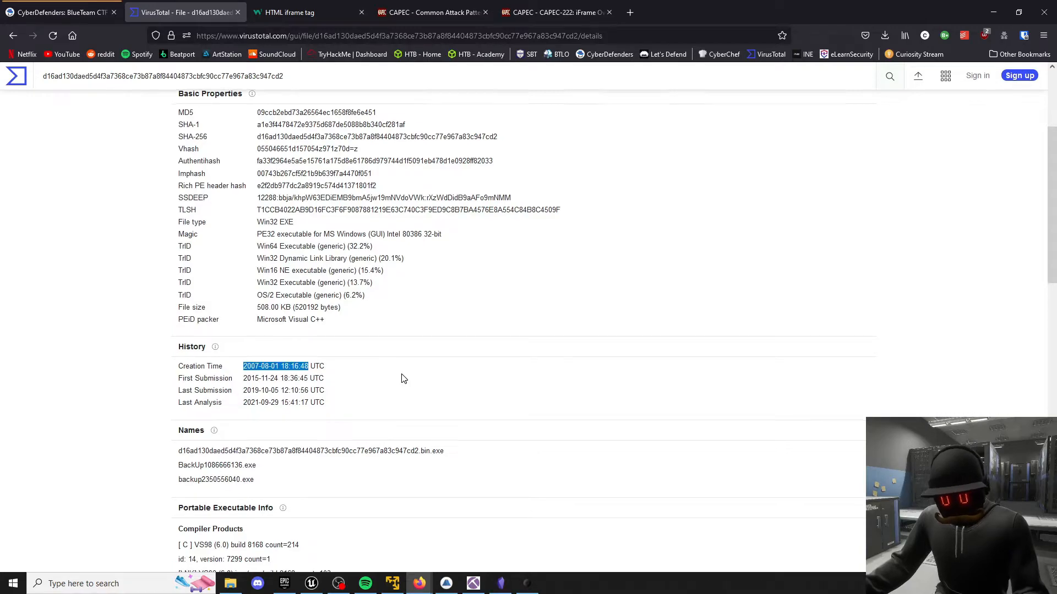
scroll(403, 378, "down", 2)
scroll(401, 379, "up", 4)
scroll(401, 379, "down", 1)
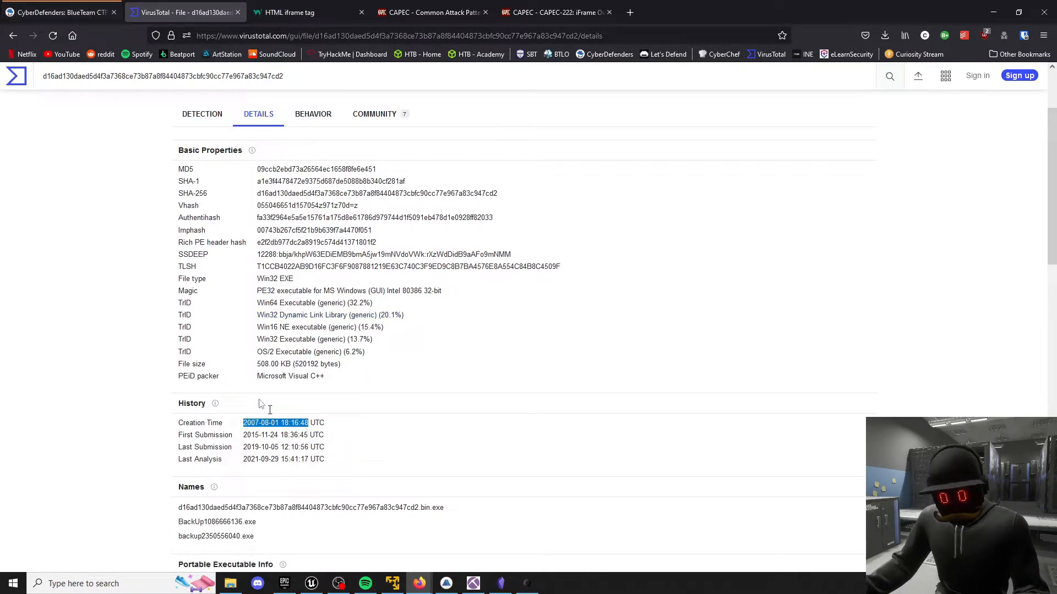
Return to the CyberDefenders challenge questions and compare question 10's compilation timestamp answer with the VirusTotal creation time.
left_click(35, 7)
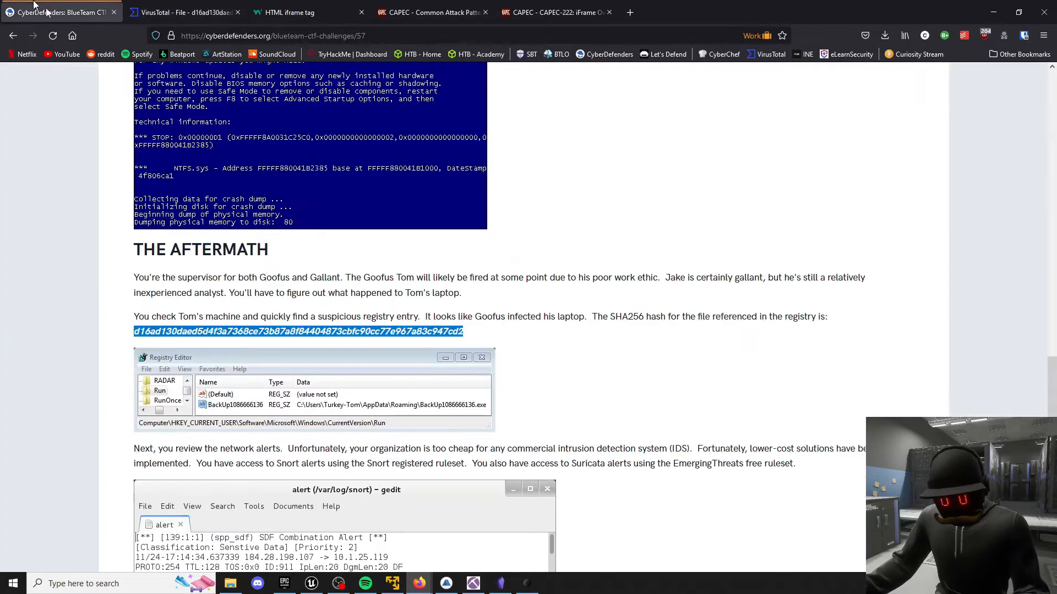
scroll(172, 270, "up", 15)
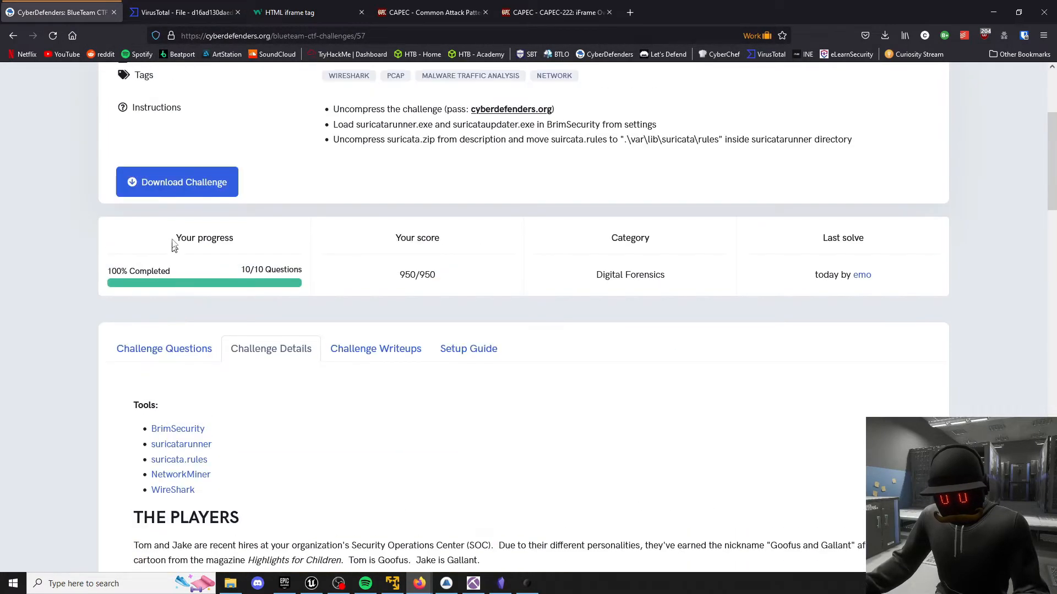
left_click(165, 346)
scroll(106, 384, "down", 10)
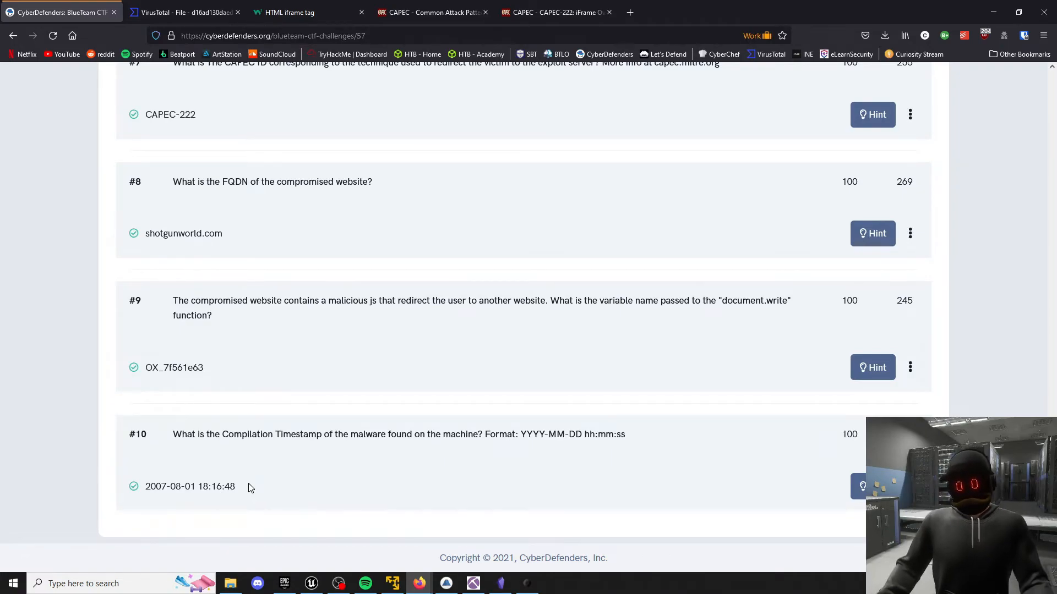
Search the web for "ux underground" in a new browser tab and open the vx-underground website from the results.
left_click(630, 12)
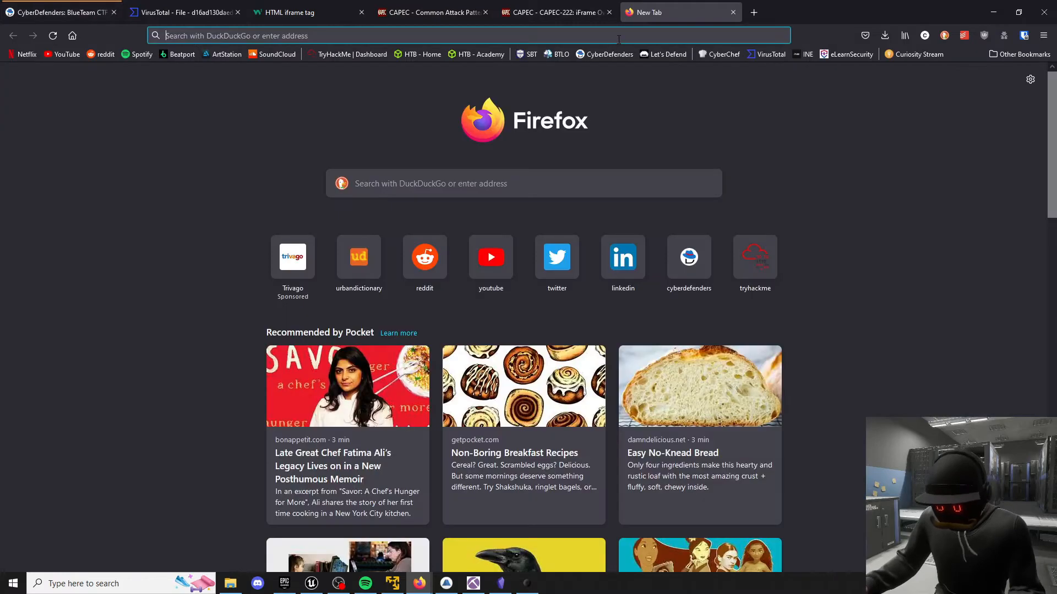
left_click(621, 35)
type("ux under")
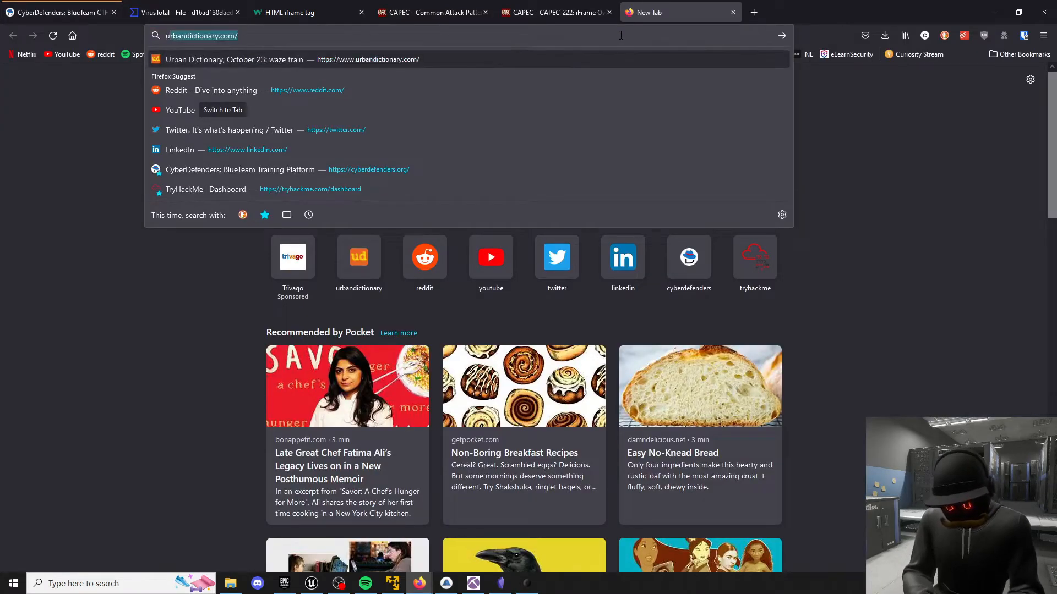
key("Down")
key("Down")
key("Down")
key("Down")
key("Down")
key("Down")
key("Down")
key("Down")
key("Down")
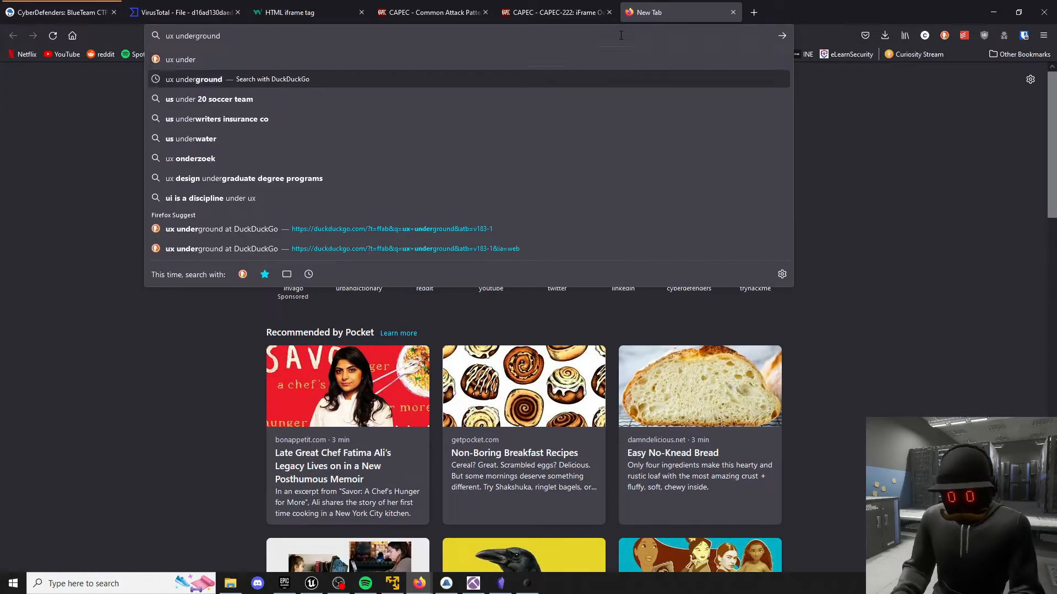
key("Up")
key("Return")
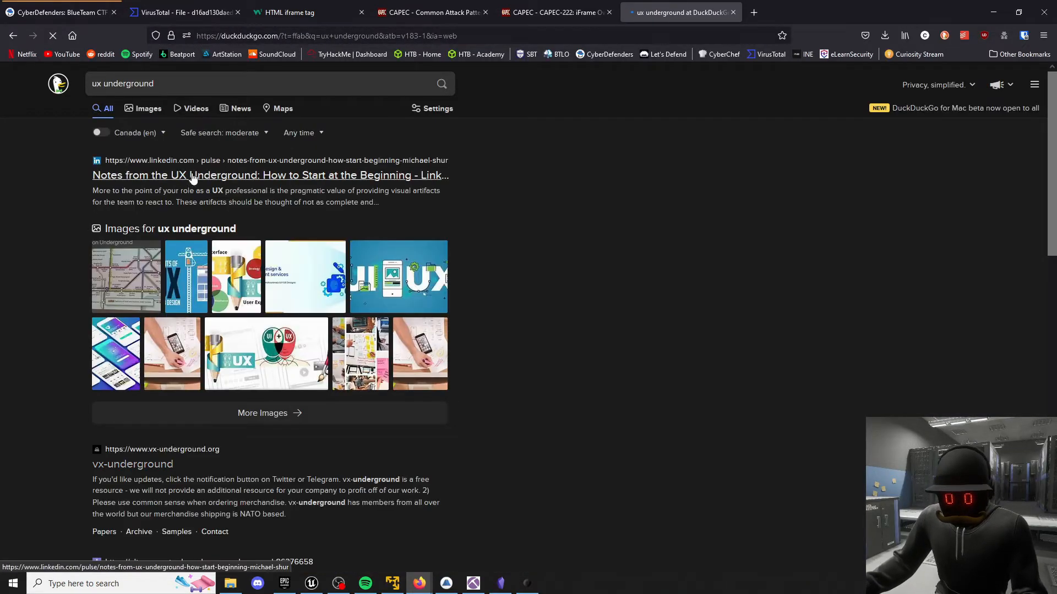
left_click(205, 90)
left_click(157, 465)
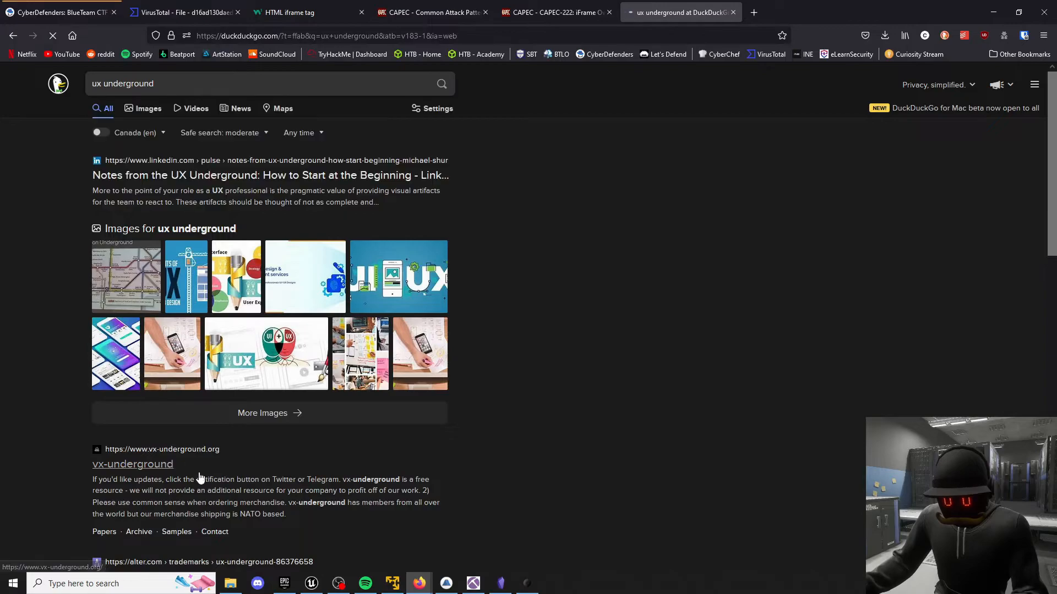
Search the vx-underground home page for "angler" and skim through its update posts.
key("ctrl+f")
type("angler")
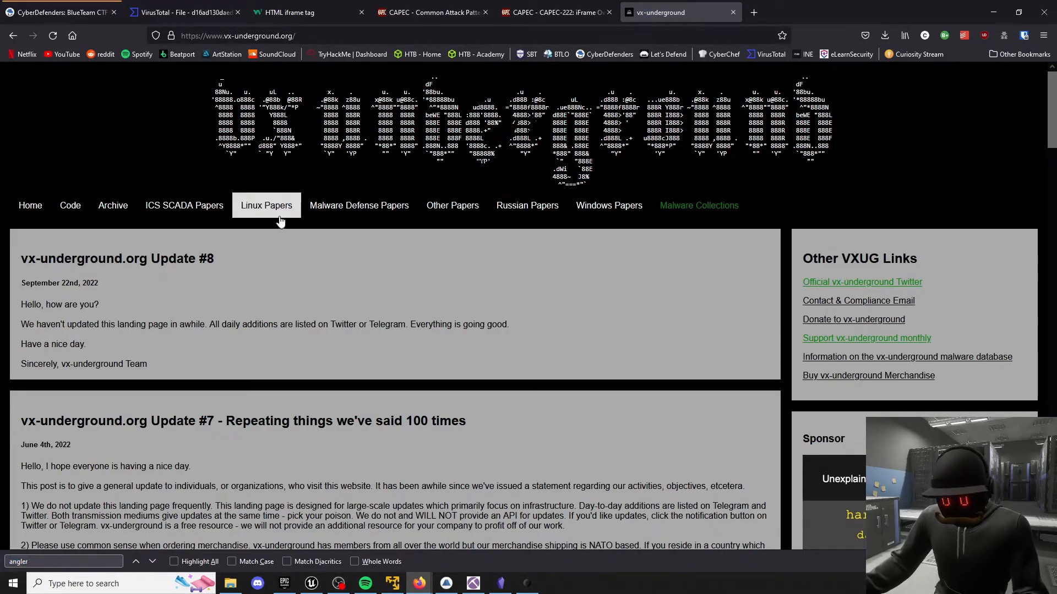
key("ctrl+f")
key("Return")
left_click(97, 215)
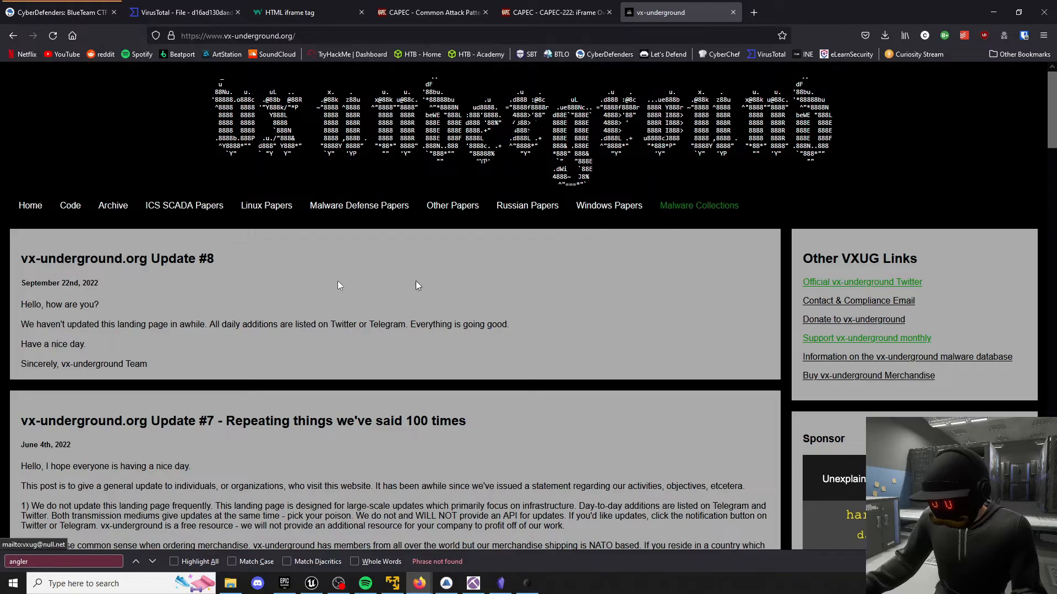
scroll(170, 271, "down", 3)
scroll(170, 276, "down", 3)
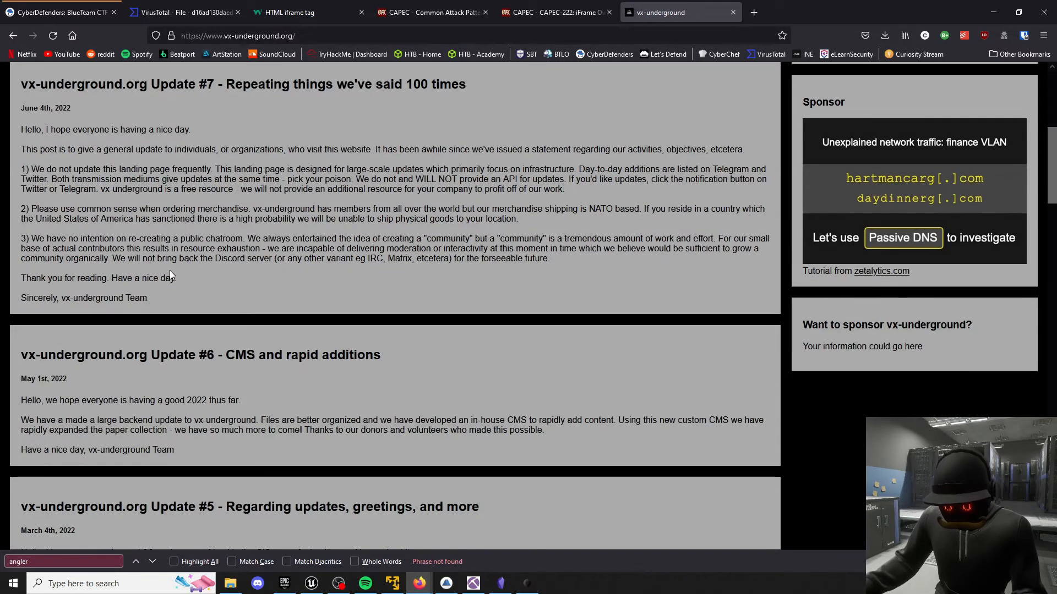
scroll(169, 270, "down", 3)
scroll(170, 270, "up", 9)
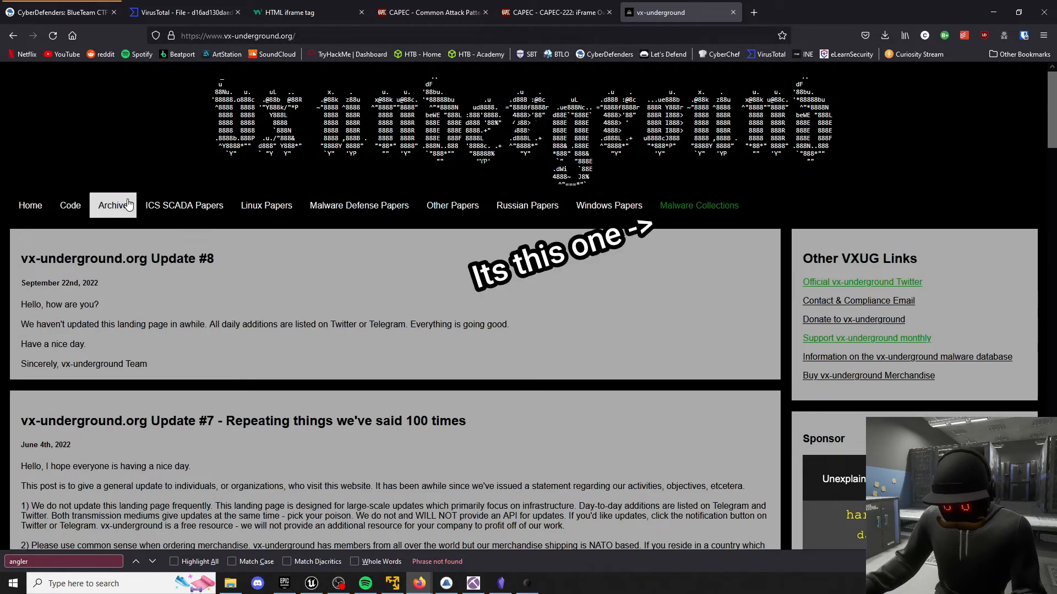
Check vx-underground's Archive, find the "angler" entries in its Malware Collections, and close the site to return to the CyberDefenders questions.
left_click(114, 205)
key("ctrl+f")
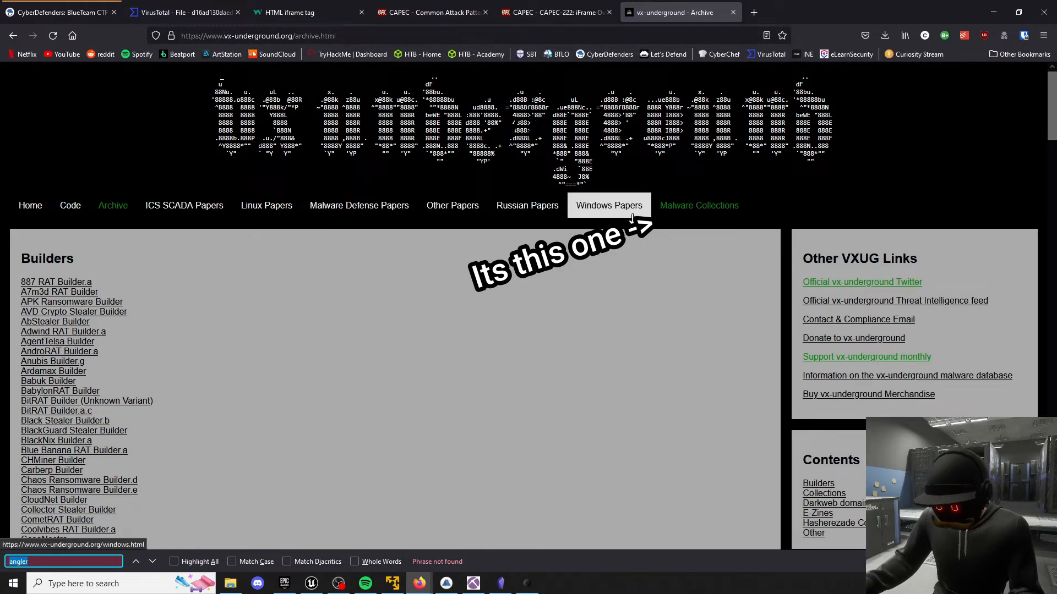
left_click(699, 206)
key("ctrl+f")
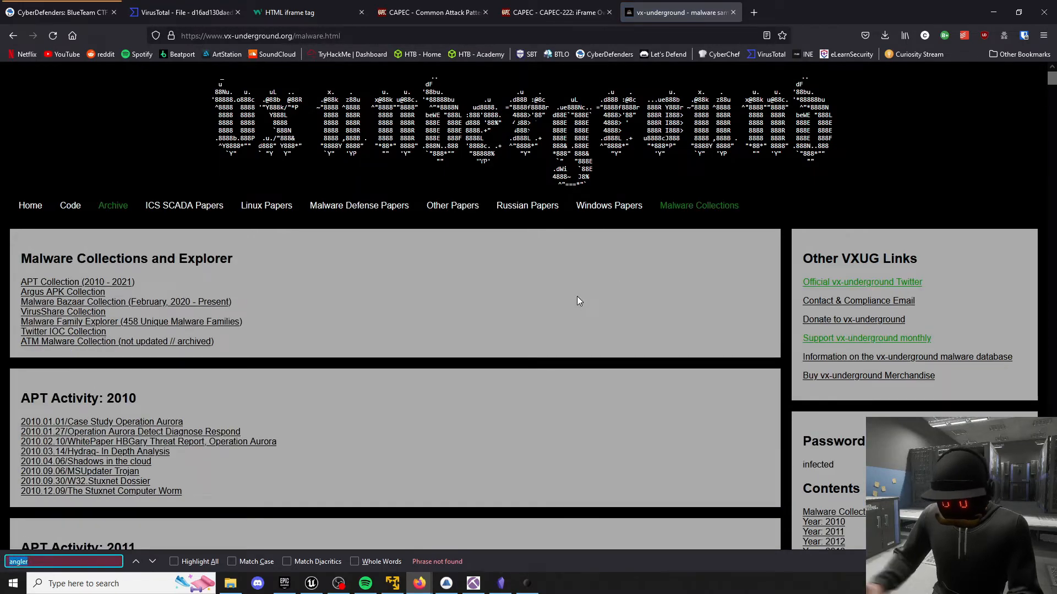
key("Return")
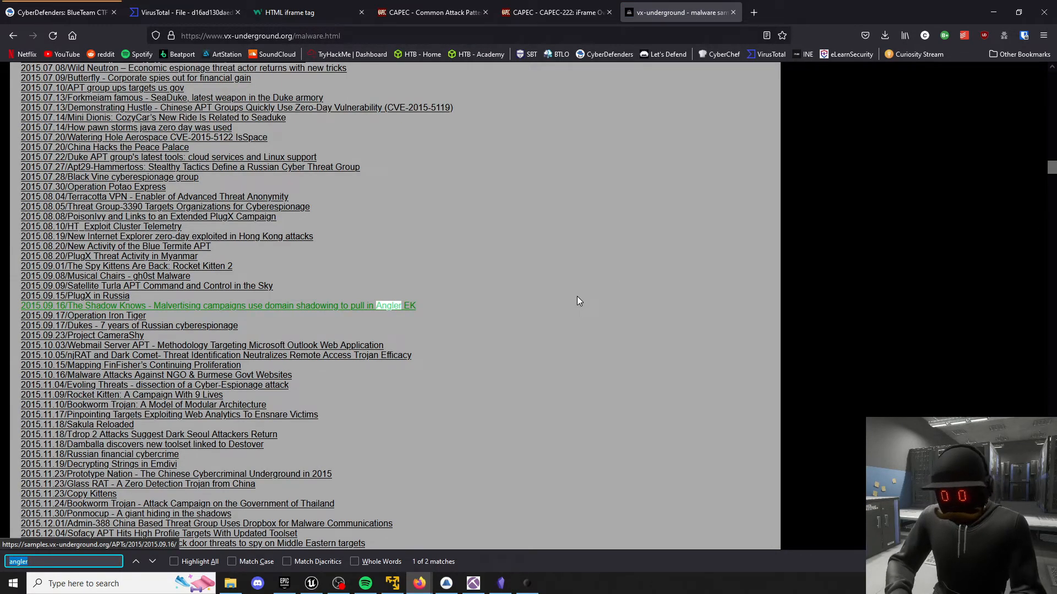
key("Return")
key("Return")
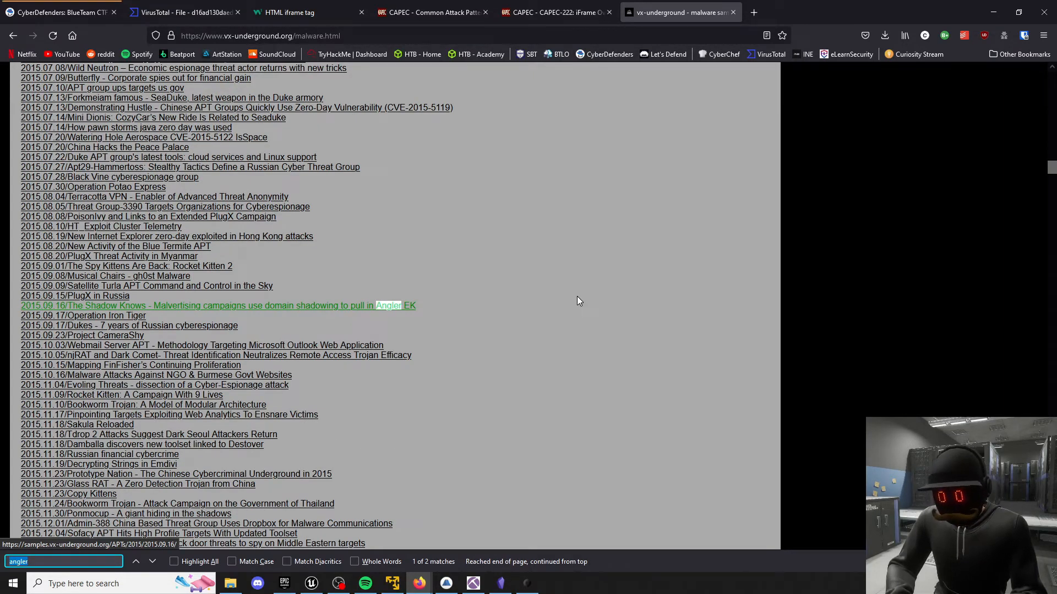
left_click(733, 12)
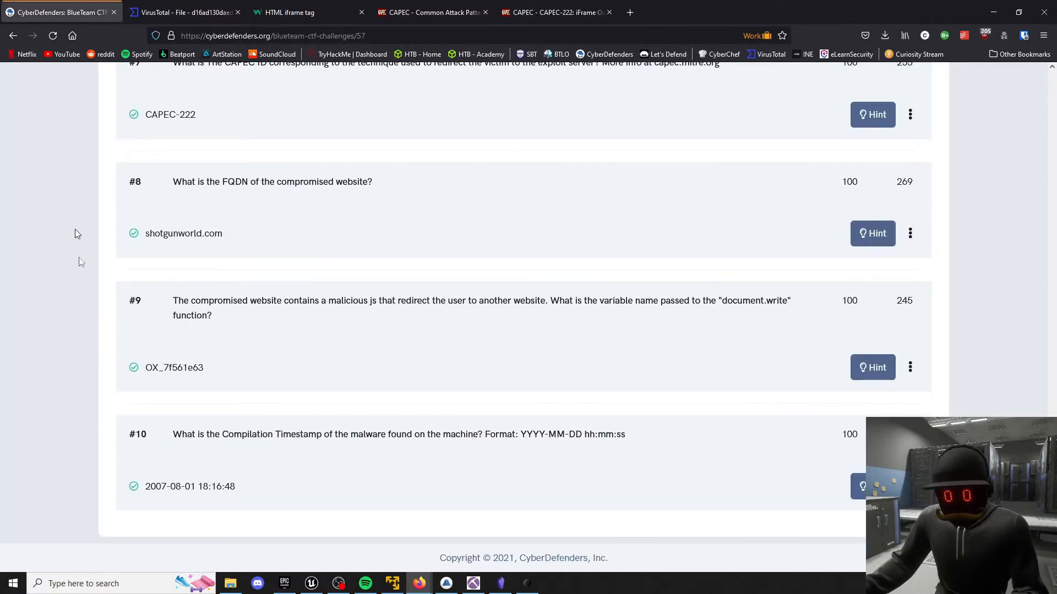